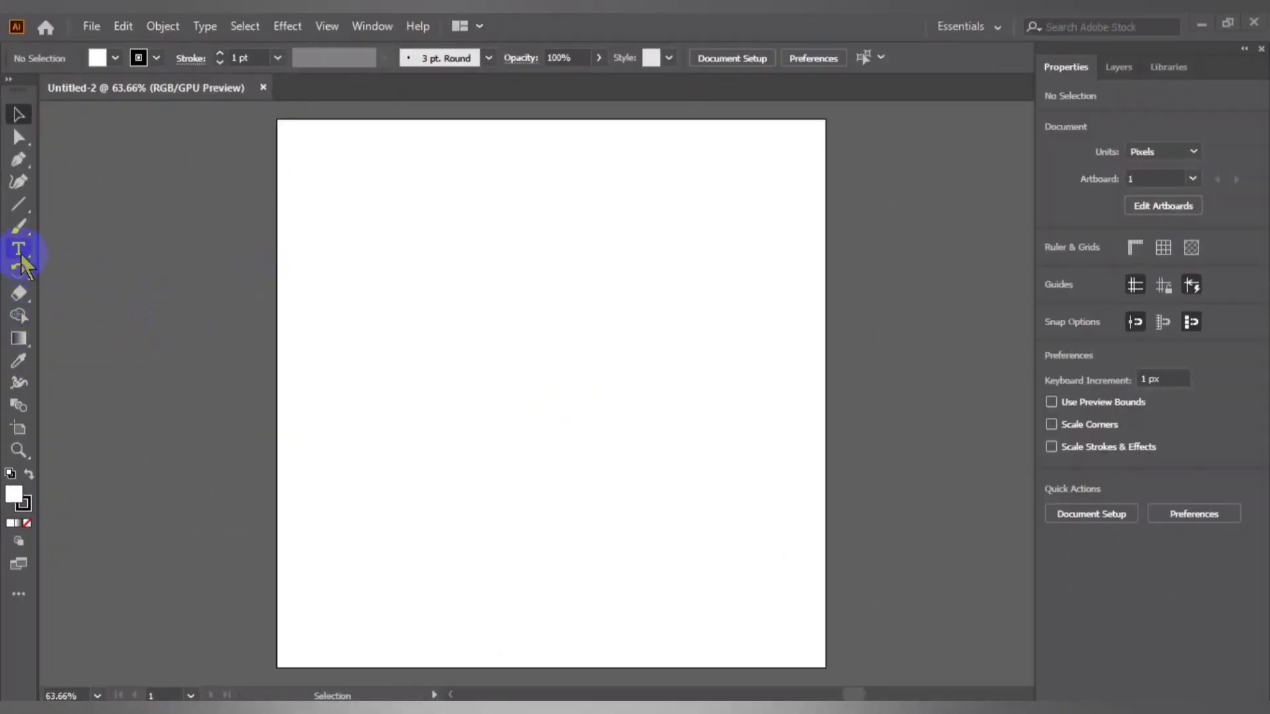
# - Pick the Type tool so text can be added to the blank artboard
pyautogui.click(19, 250)
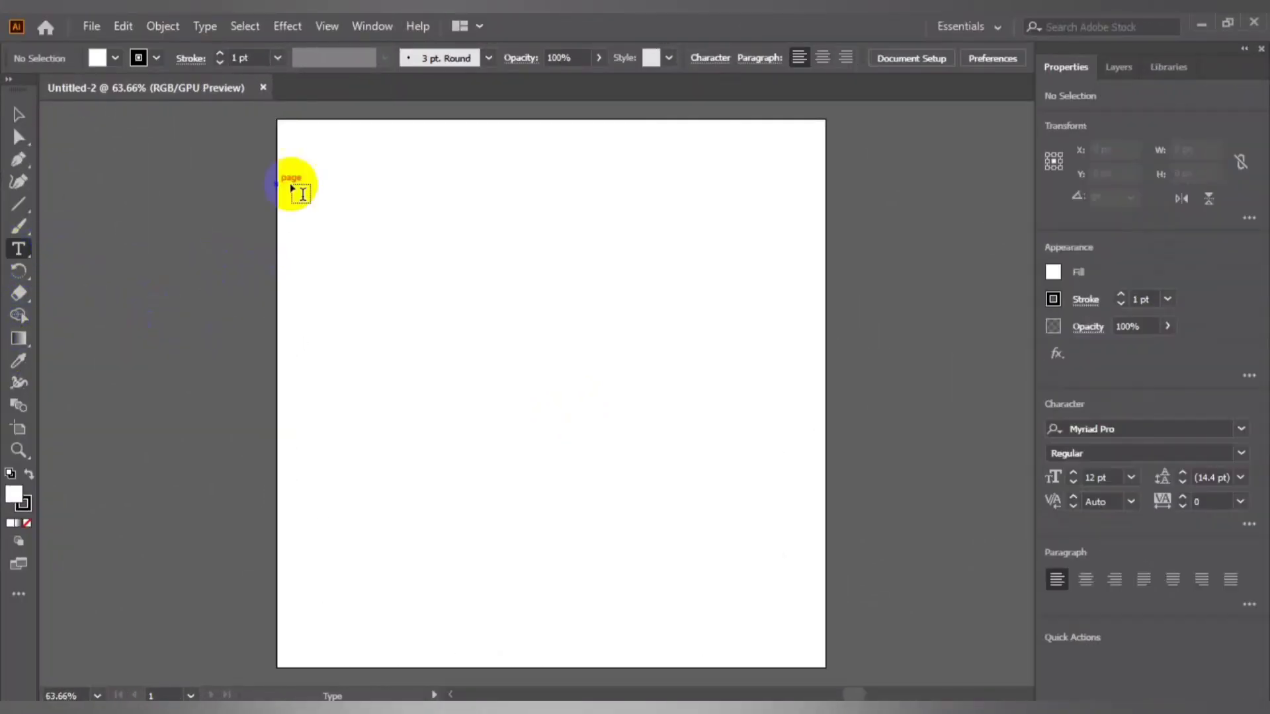
# - Add 'GOLD SPOON' at 48 pt near the artboard's upper left
pyautogui.click(332, 238)
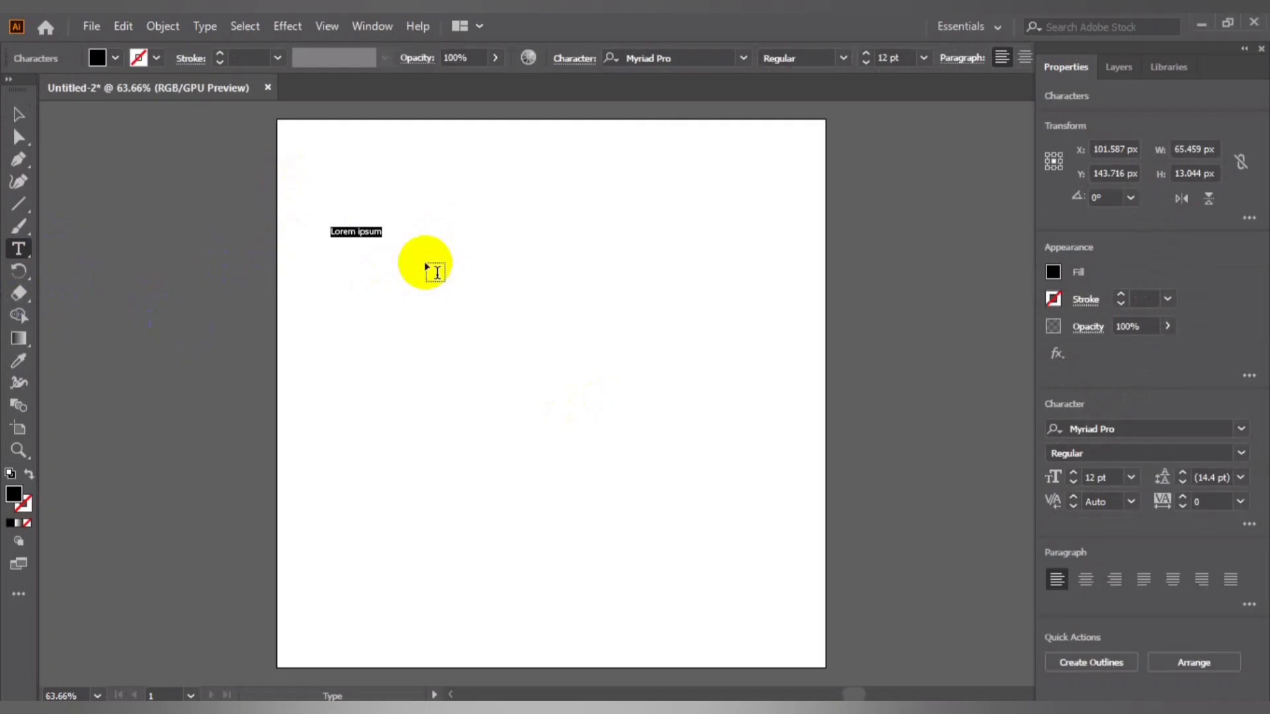
pyautogui.click(924, 58)
pyautogui.click(952, 346)
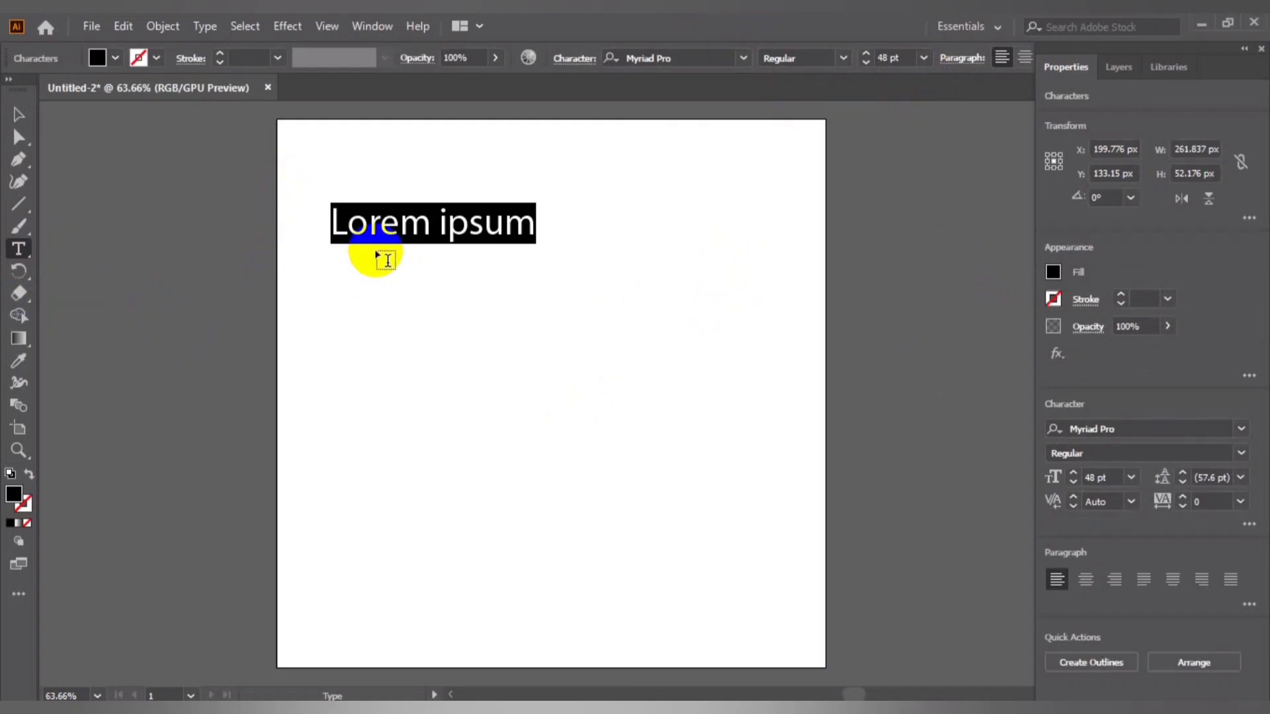
pyautogui.write('GOLD SPOON')
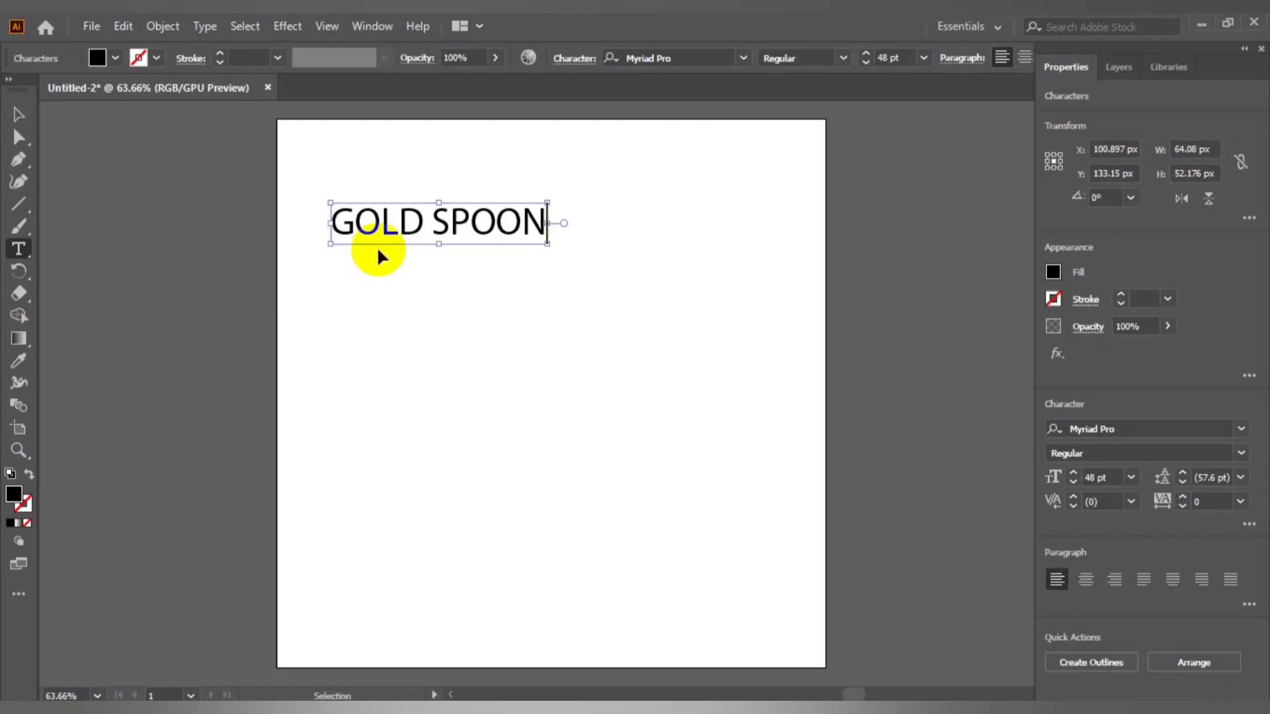
# - Select all the text and search the font list for 'COMMI'
pyautogui.hotkey('ctrl', 'a')
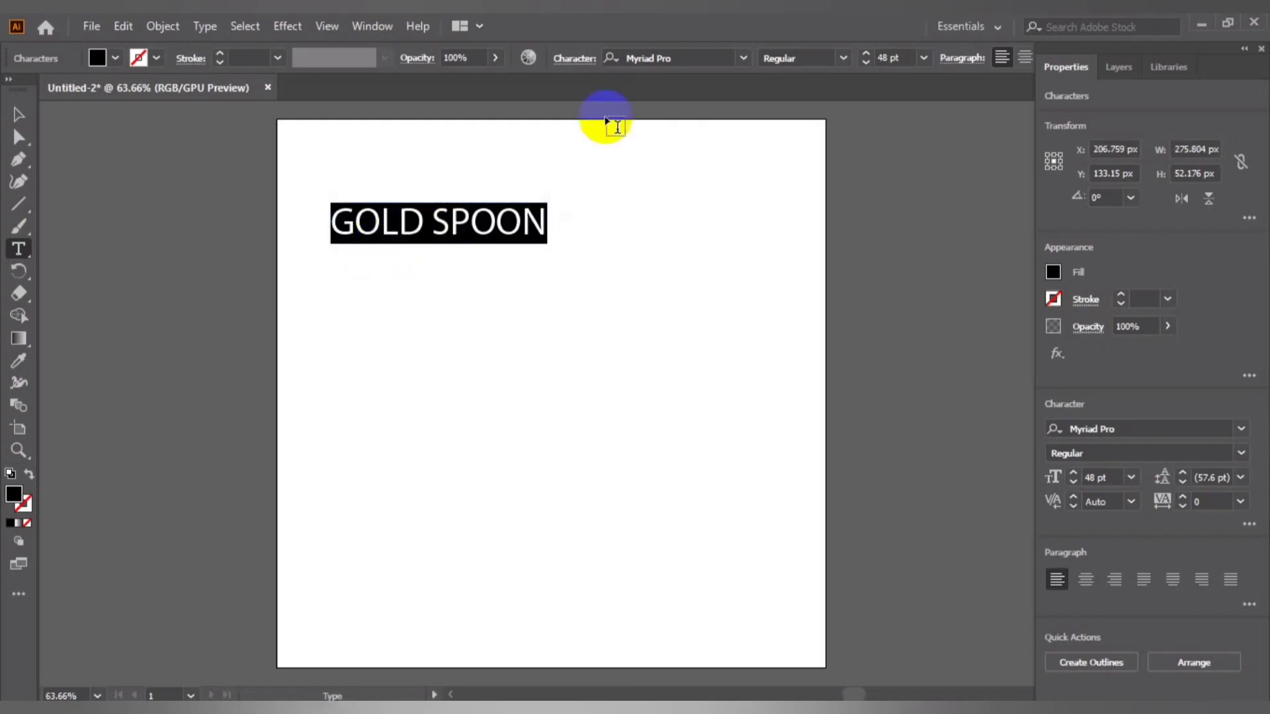
pyautogui.click(675, 58)
pyautogui.write('COM')
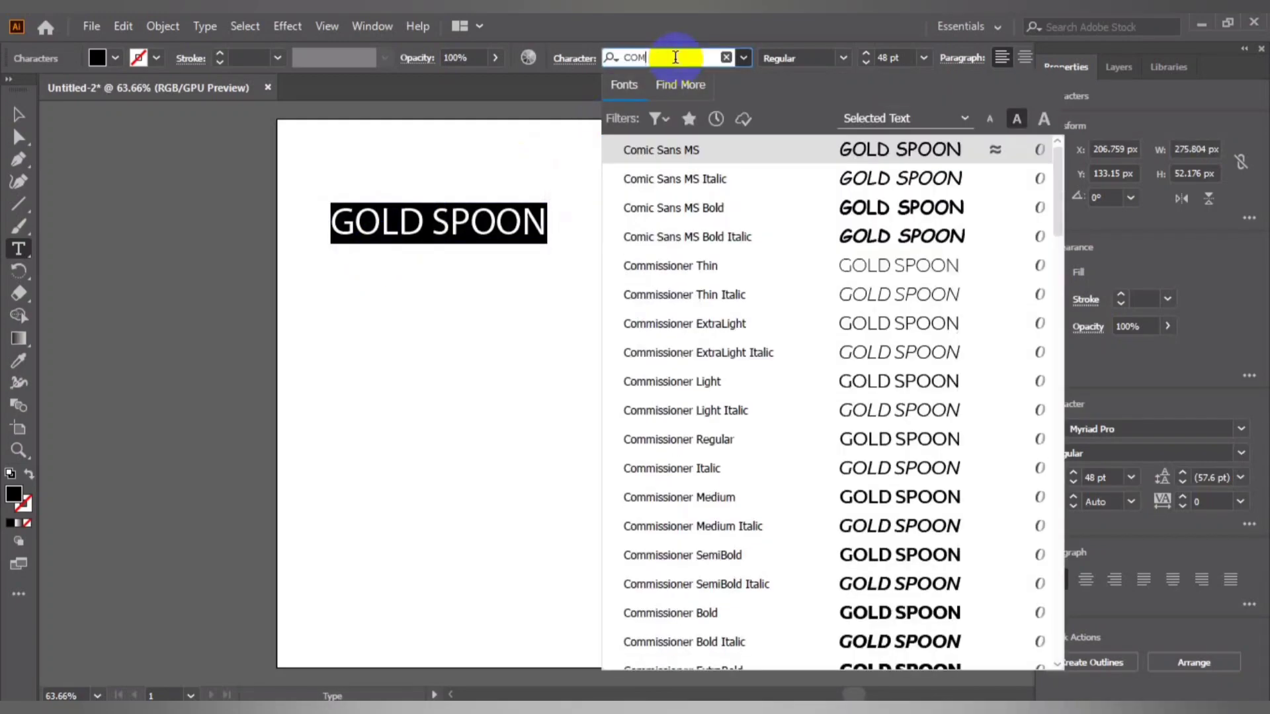
pyautogui.write('MI')
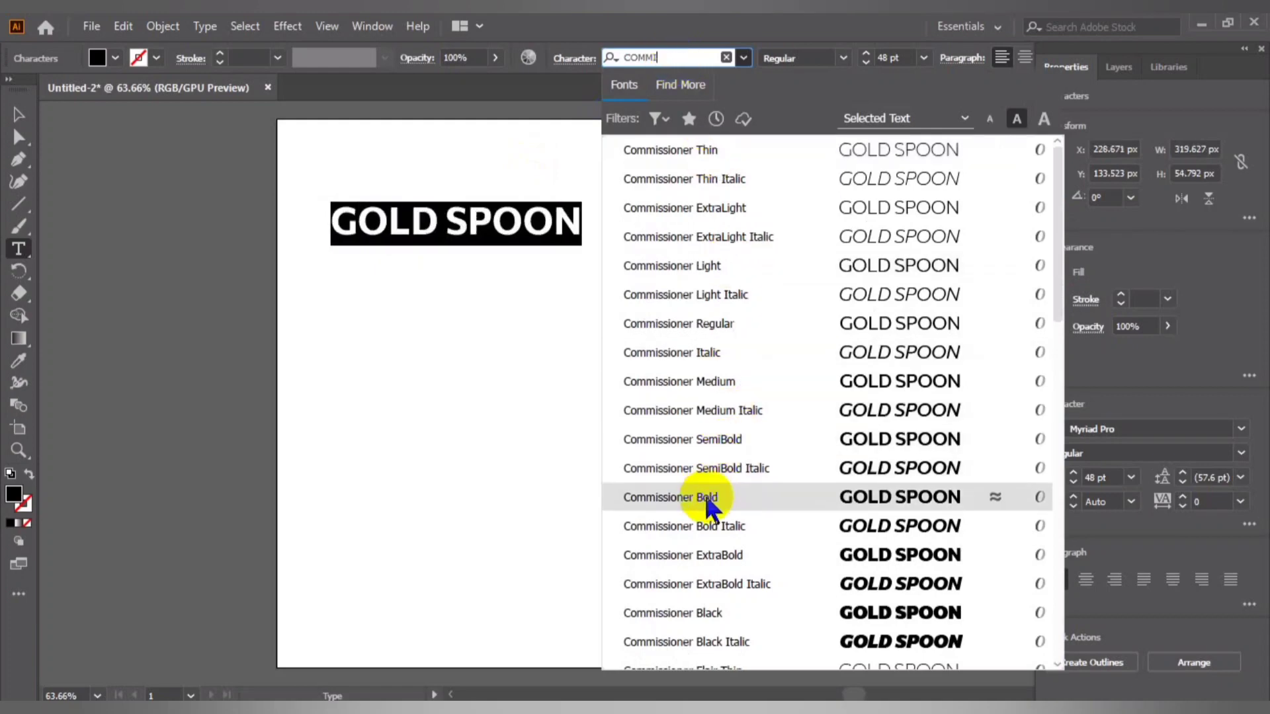
# - Apply Commissioner Bold to GOLD SPOON and bring up the Character panel
pyautogui.click(708, 497)
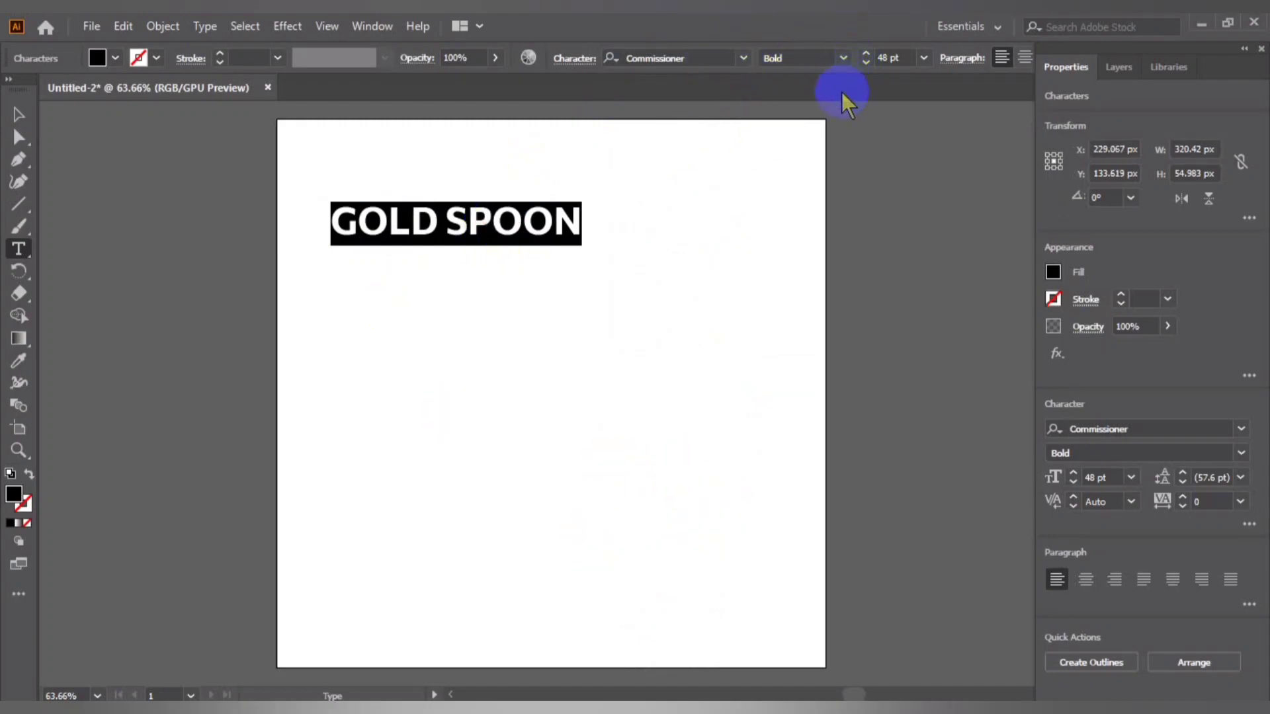
pyautogui.hotkey('ctrl', 't')
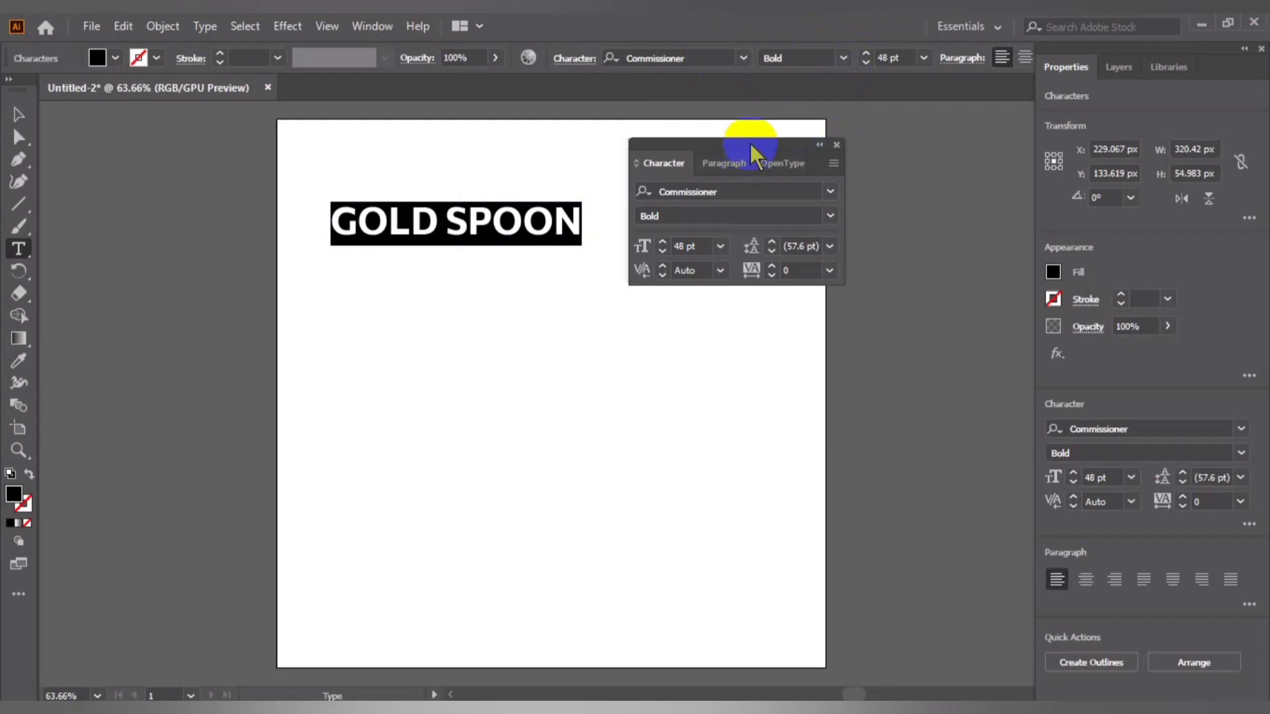
pyautogui.moveTo(750, 154)
pyautogui.mouseDown()
pyautogui.moveTo(895, 142)
pyautogui.moveTo(921, 153)
pyautogui.mouseUp()
pyautogui.click(1001, 192)
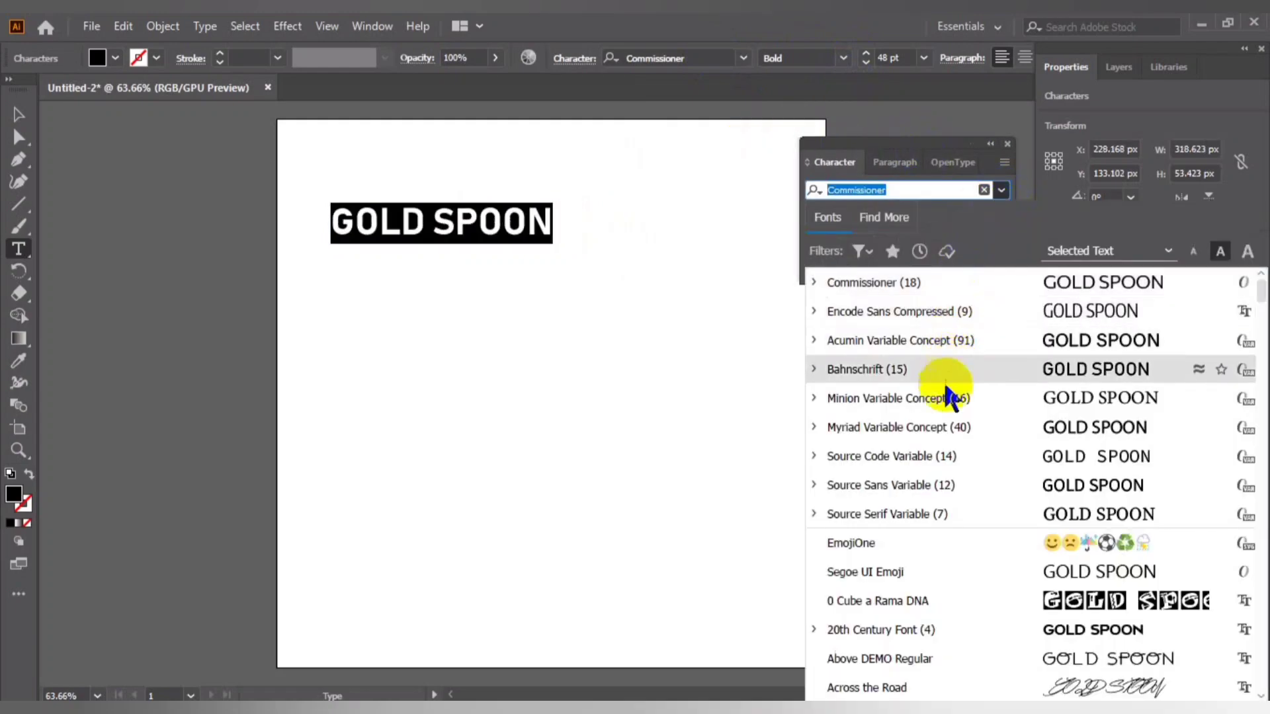
pyautogui.scroll(-1, 938, 525)
pyautogui.scroll(-2, 943, 536)
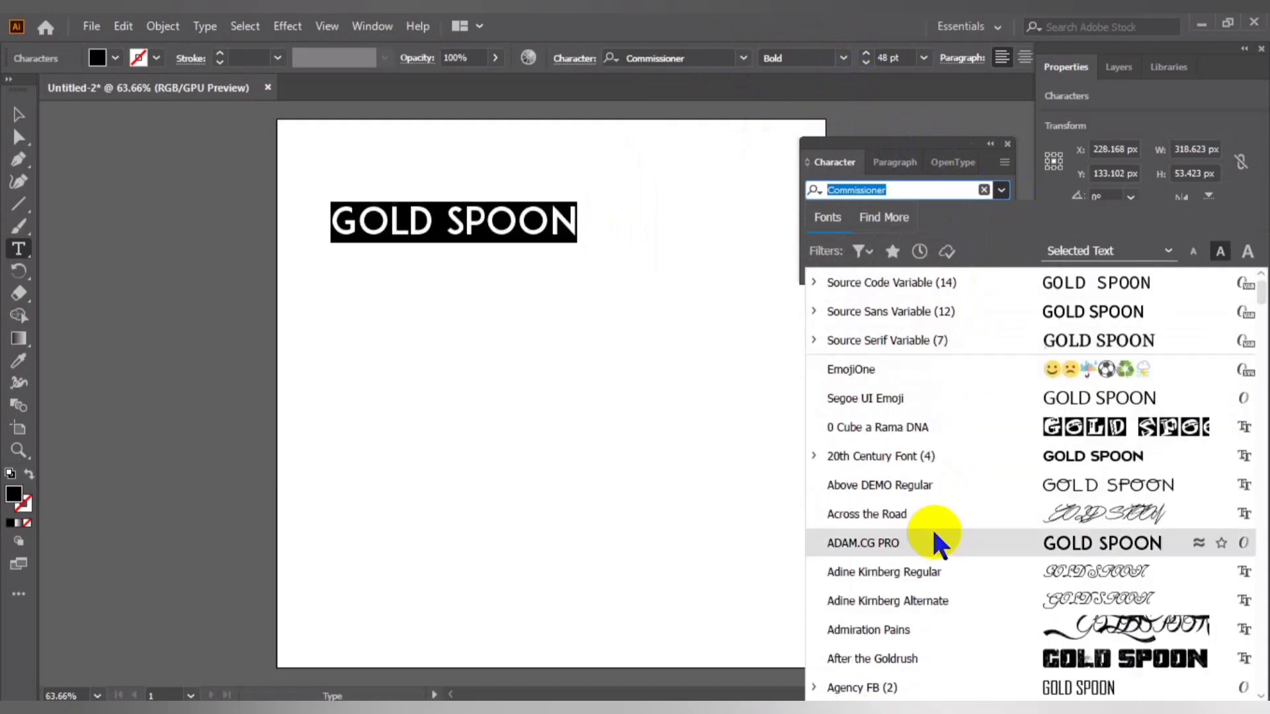
pyautogui.scroll(-1, 933, 516)
pyautogui.scroll(-1, 927, 463)
pyautogui.scroll(-1, 926, 431)
pyautogui.scroll(-1, 929, 432)
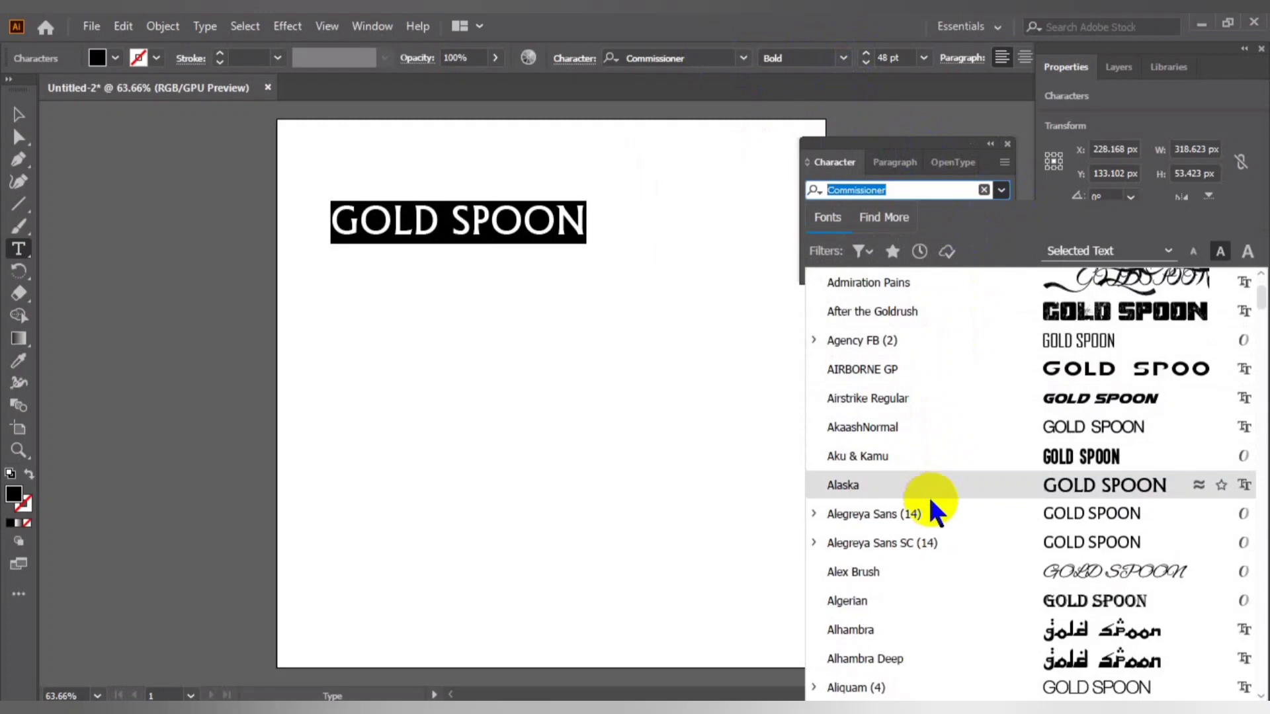
pyautogui.scroll(-1, 922, 598)
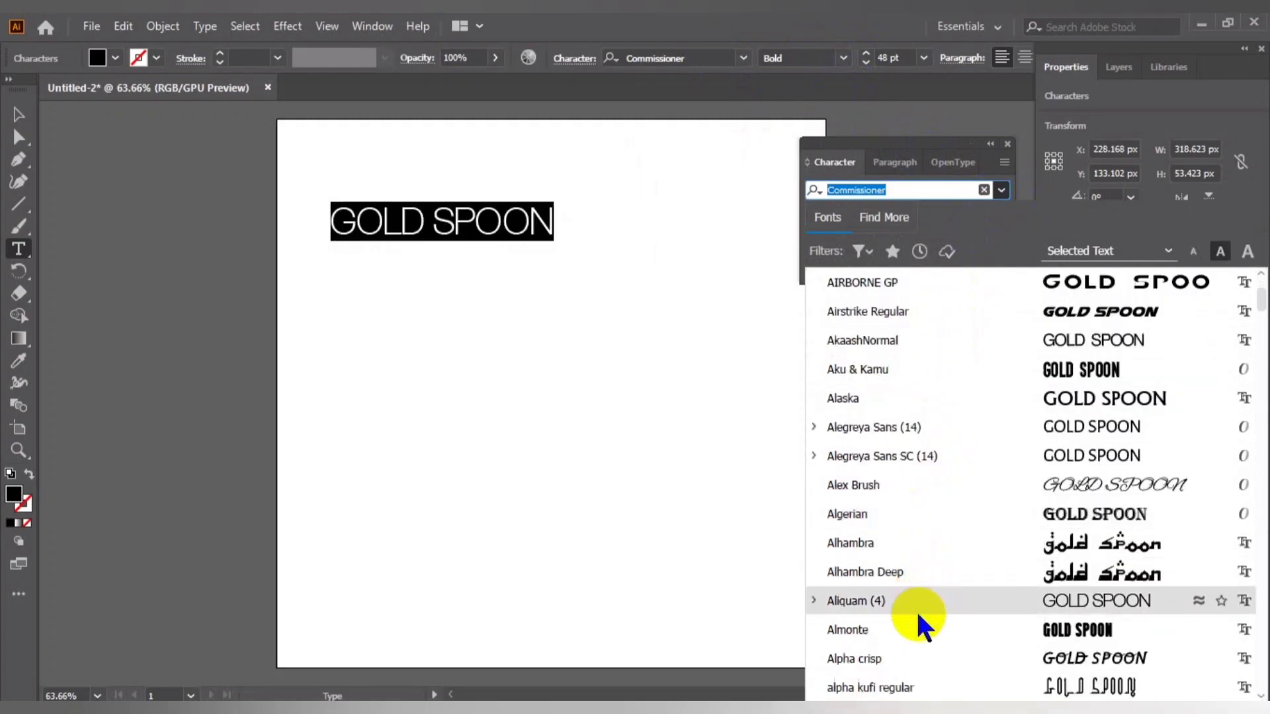
pyautogui.scroll(-1, 921, 625)
pyautogui.scroll(-1, 921, 486)
pyautogui.scroll(-3, 932, 397)
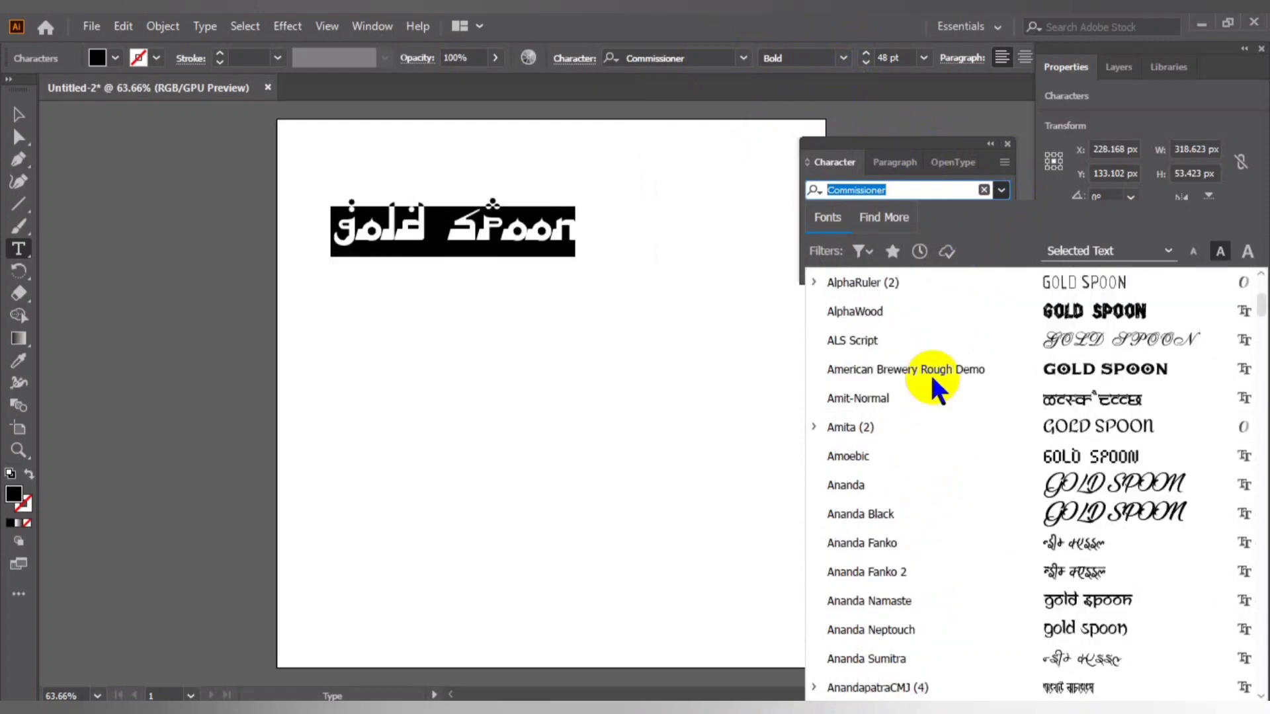
pyautogui.scroll(-2, 932, 370)
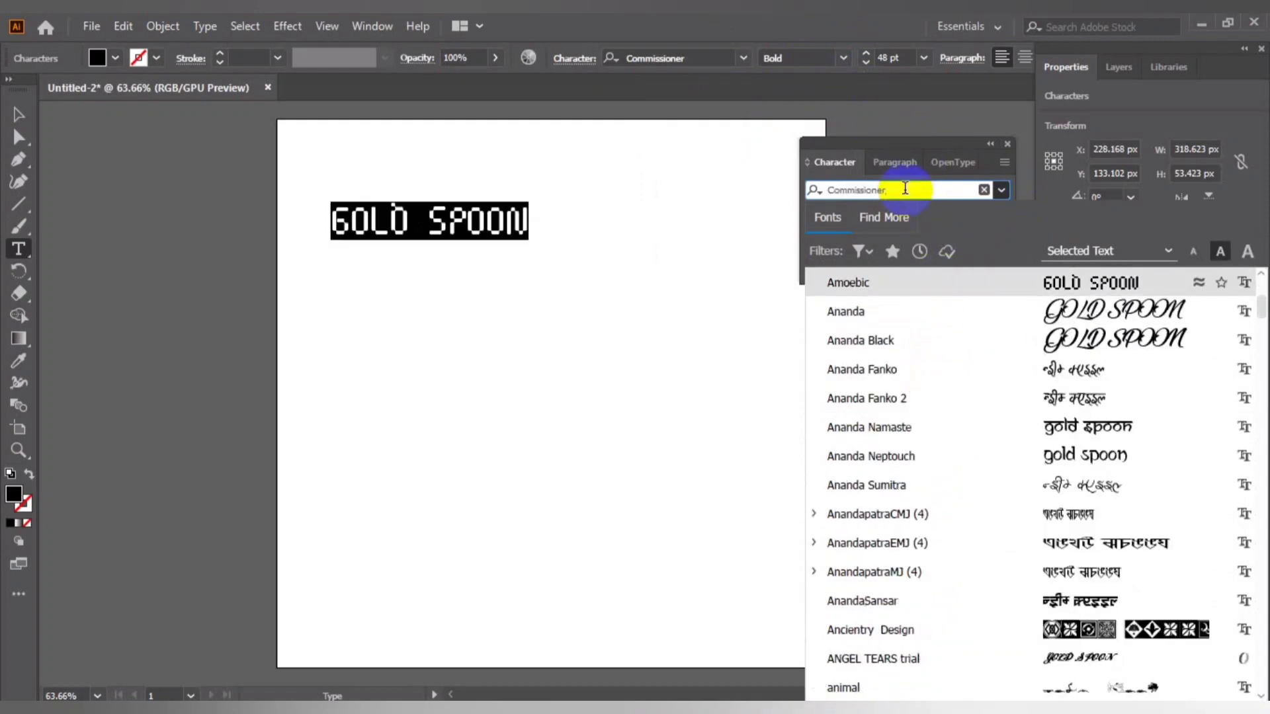
pyautogui.press('Down')
pyautogui.press('Down')
pyautogui.press('Down')
pyautogui.press('Down')
pyautogui.press('Down')
pyautogui.press('Down')
pyautogui.press('Down')
pyautogui.press('Down')
pyautogui.press('Down')
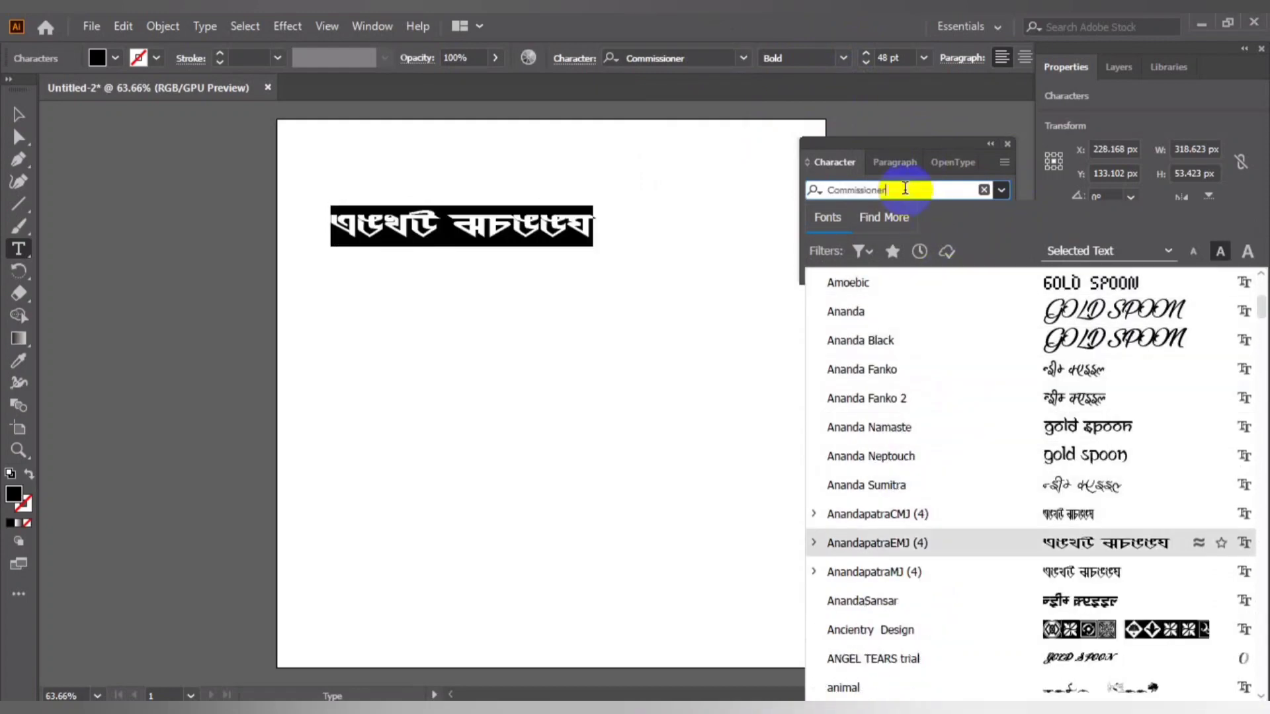
pyautogui.press('Down')
pyautogui.press('Down')
pyautogui.press('Down')
pyautogui.press('Down')
pyautogui.press('Down')
pyautogui.press('Down')
pyautogui.press('Down')
pyautogui.press('Down')
pyautogui.press('Down')
pyautogui.press('Down')
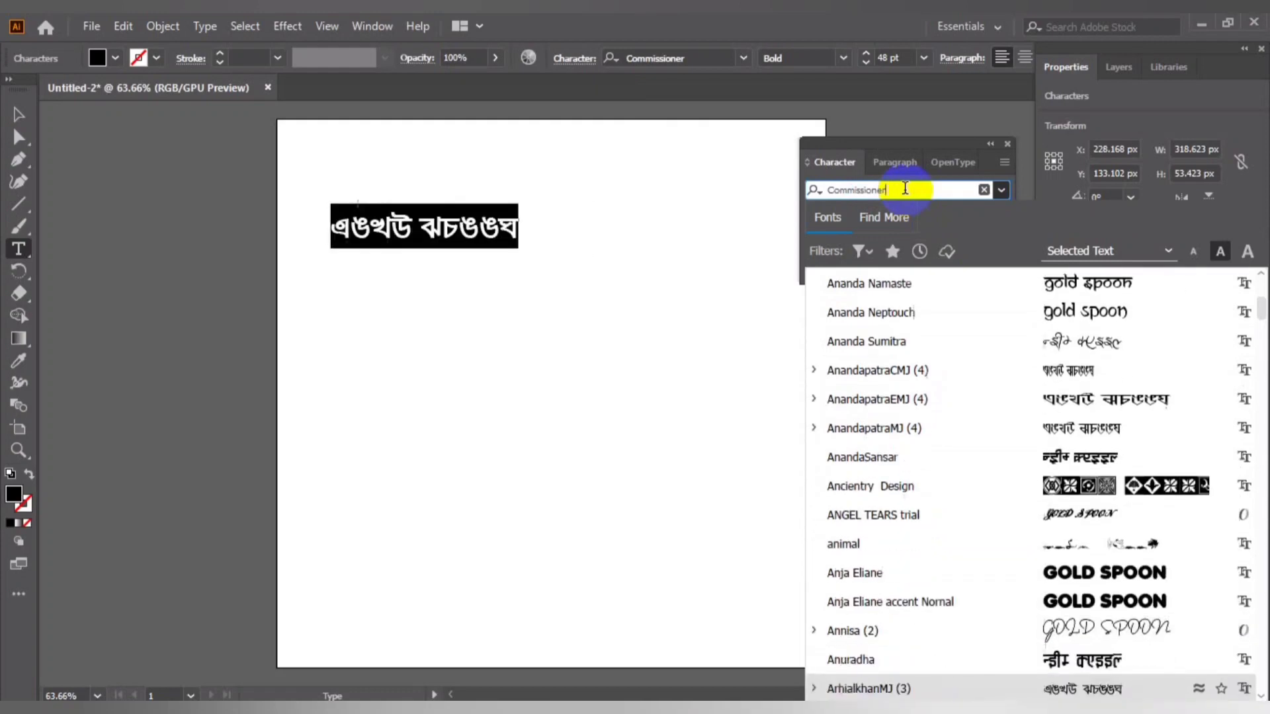
pyautogui.press('Down')
pyautogui.press('Down')
pyautogui.press('Down')
pyautogui.press('Down')
pyautogui.press('Down')
pyautogui.press('Down')
pyautogui.press('Down')
pyautogui.press('Down')
pyautogui.press('Down')
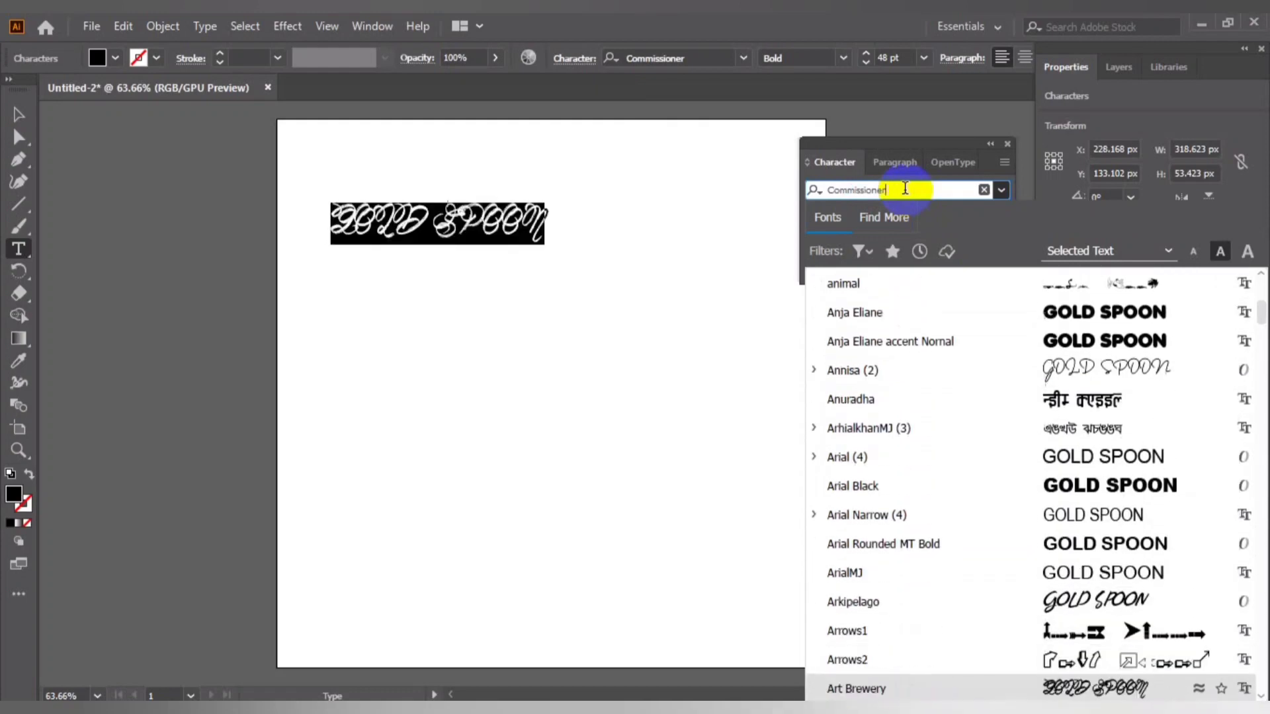
pyautogui.press('Down')
pyautogui.press('Down')
pyautogui.press('Down')
pyautogui.press('Down')
pyautogui.press('Down')
pyautogui.press('Down')
pyautogui.press('Down')
pyautogui.press('Down')
pyautogui.press('Down')
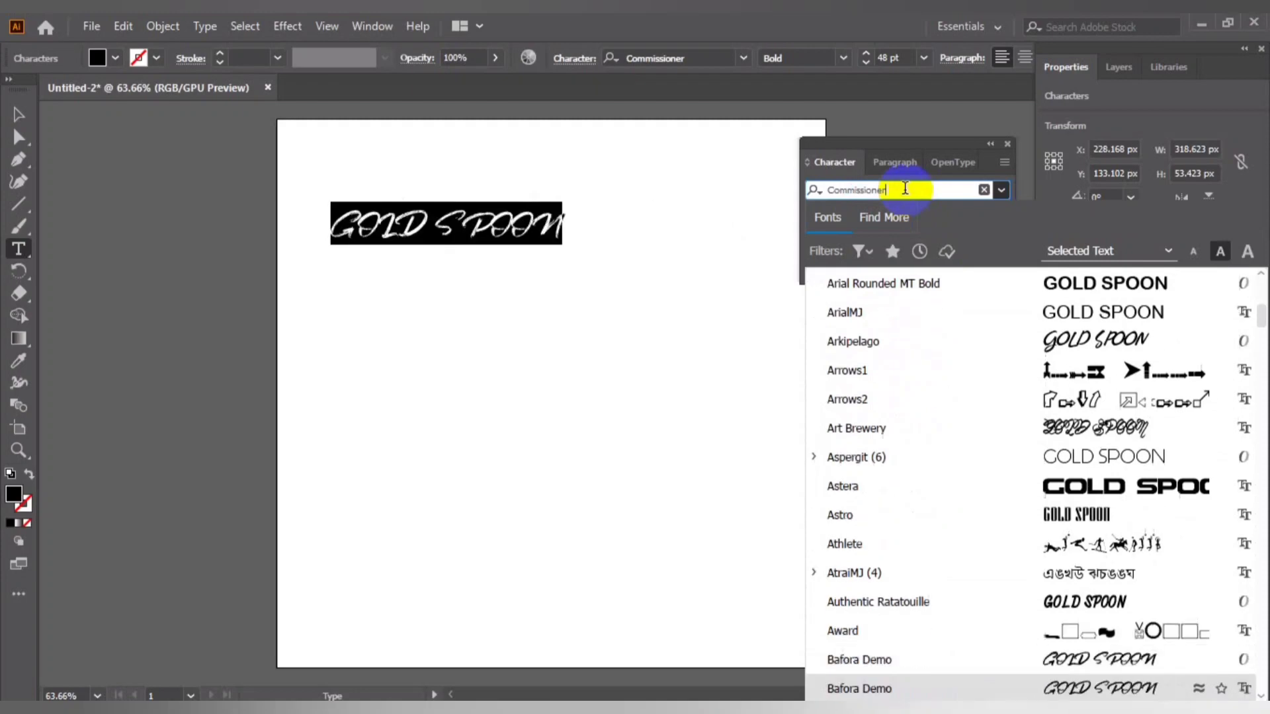
pyautogui.press('Down')
pyautogui.press('Down')
pyautogui.press('Down')
pyautogui.press('Down')
pyautogui.press('Down')
pyautogui.press('Down')
pyautogui.press('Down')
pyautogui.press('Down')
pyautogui.press('Down')
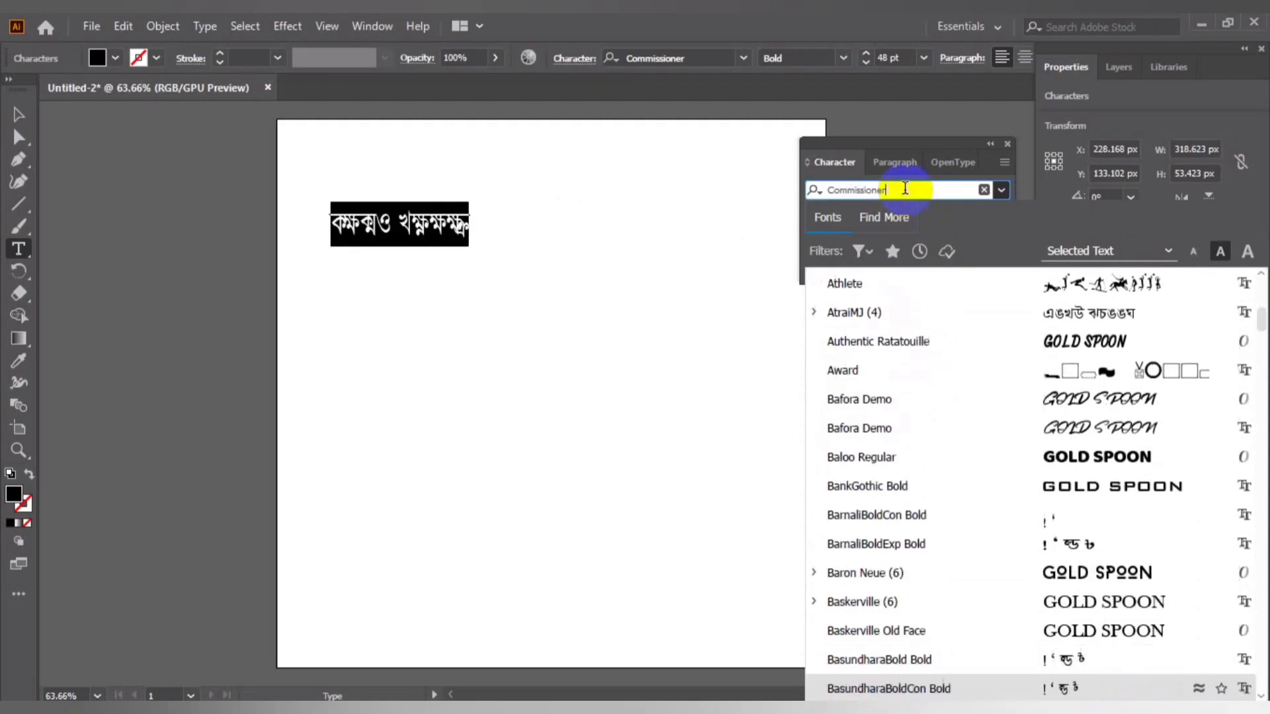
pyautogui.press('Down')
pyautogui.press('Down')
pyautogui.press('Down')
pyautogui.press('Down')
pyautogui.press('Down')
pyautogui.press('Down')
pyautogui.press('Down')
pyautogui.press('Down')
pyautogui.press('Down')
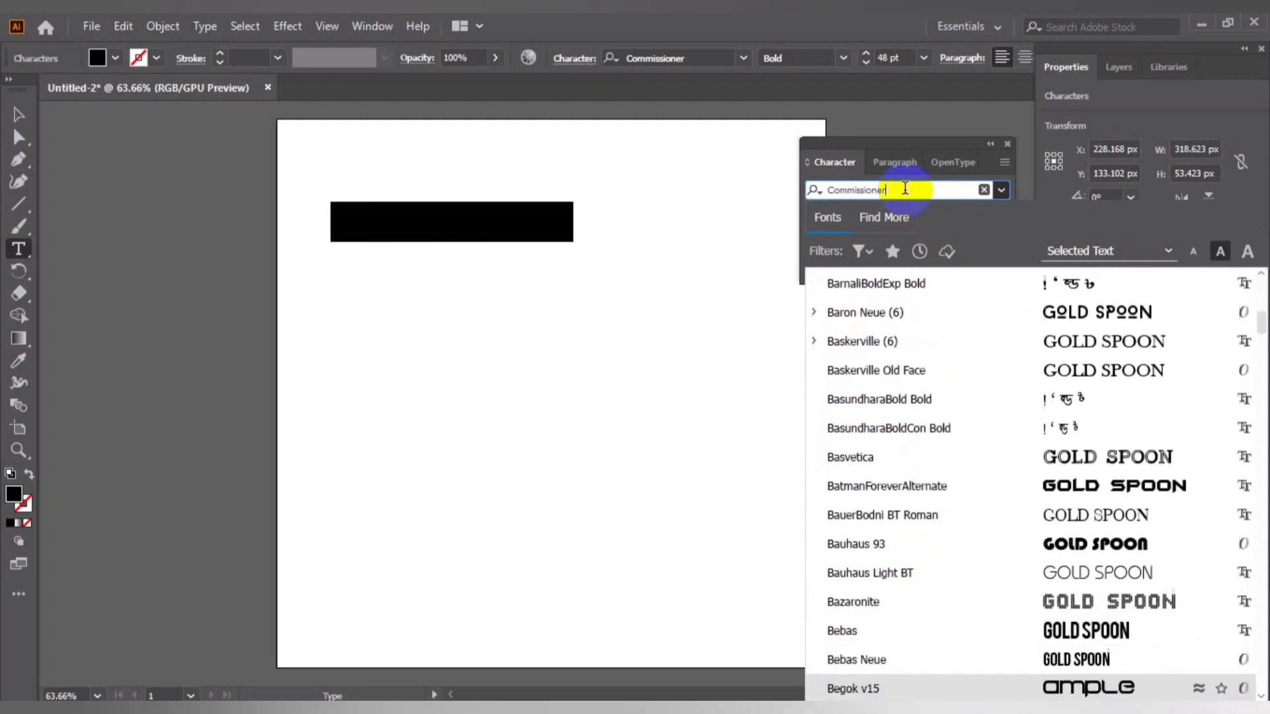
pyautogui.press('Down')
pyautogui.press('Down')
pyautogui.press('Down')
pyautogui.press('Down')
pyautogui.press('Down')
pyautogui.press('Down')
pyautogui.press('Down')
pyautogui.press('Down')
pyautogui.press('Down')
pyautogui.press('Down')
pyautogui.press('Down')
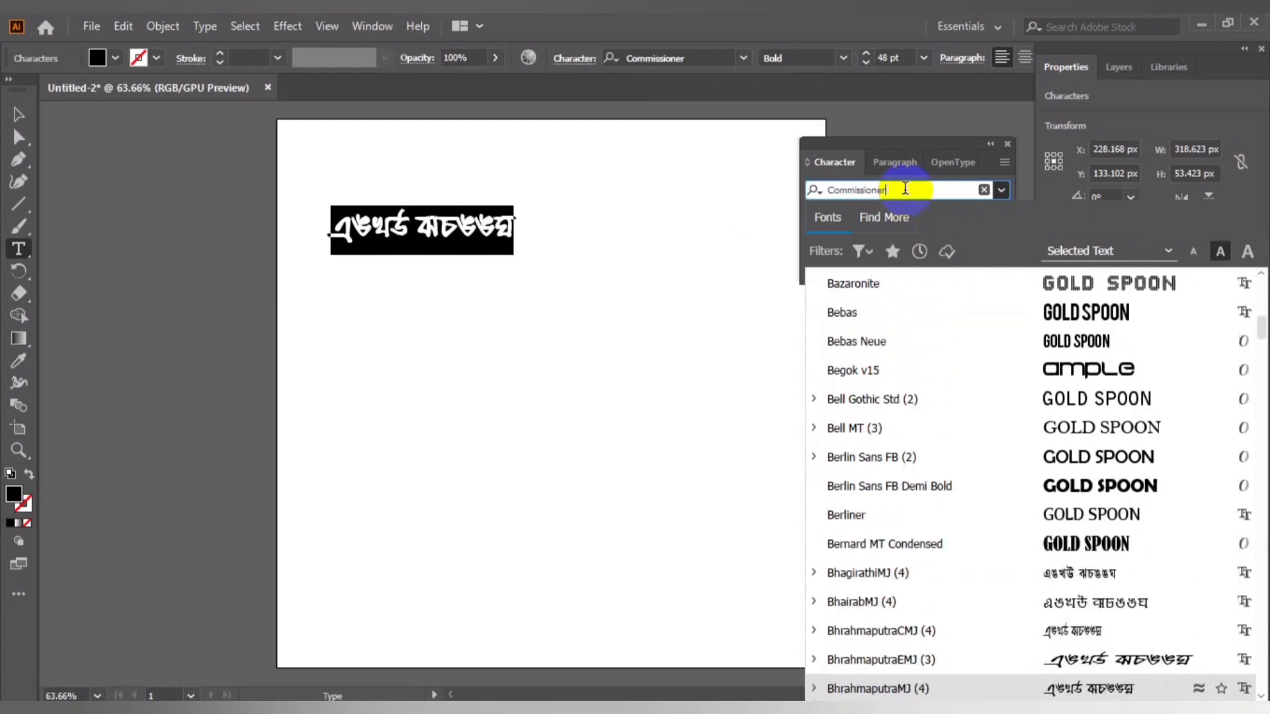
pyautogui.press('Down')
pyautogui.press('Down')
pyautogui.press('Down')
pyautogui.press('Down')
pyautogui.press('Down')
pyautogui.press('Down')
pyautogui.press('Down')
pyautogui.press('Down')
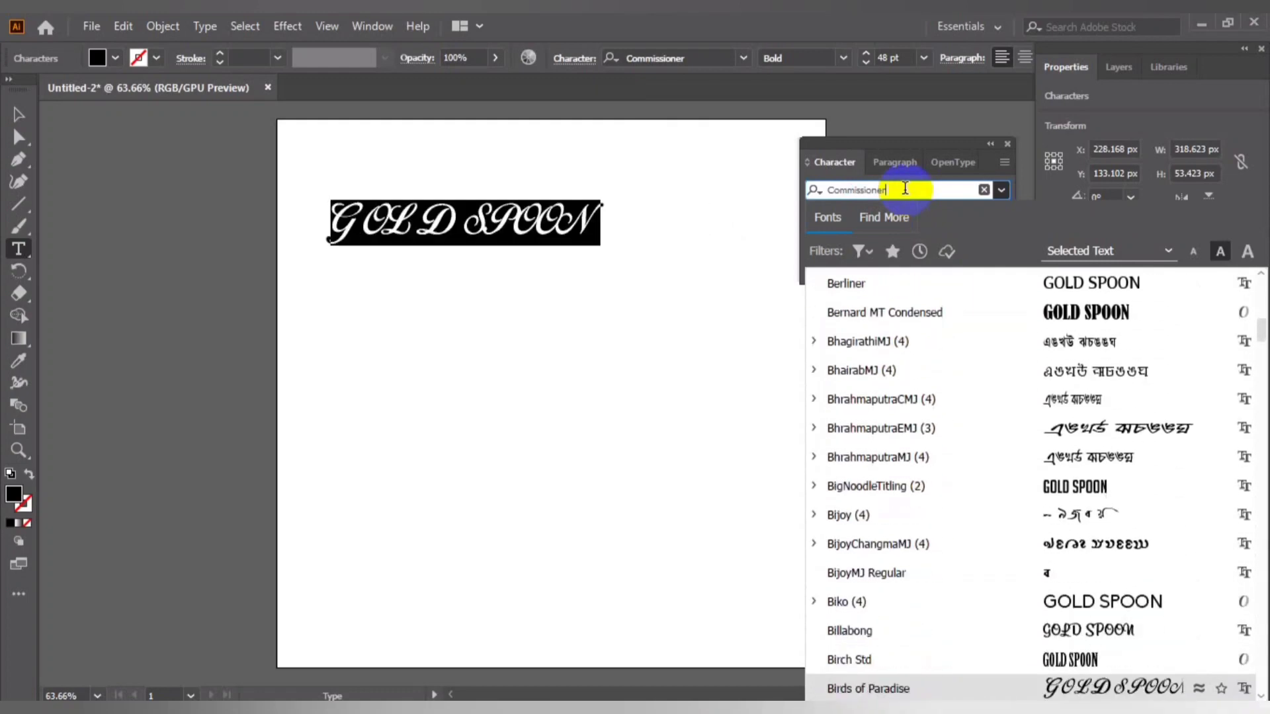
pyautogui.press('Down')
pyautogui.press('Down')
pyautogui.press('Down')
pyautogui.press('Down')
pyautogui.press('Down')
pyautogui.press('Down')
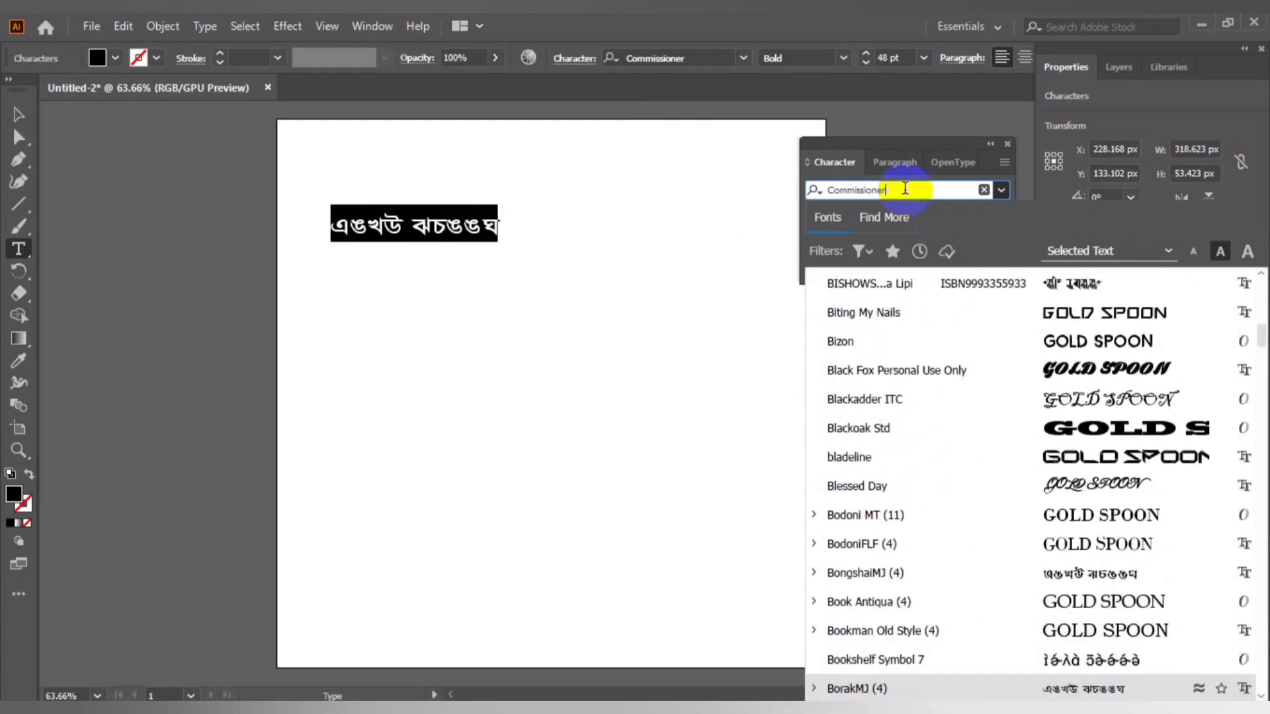
pyautogui.press('Escape')
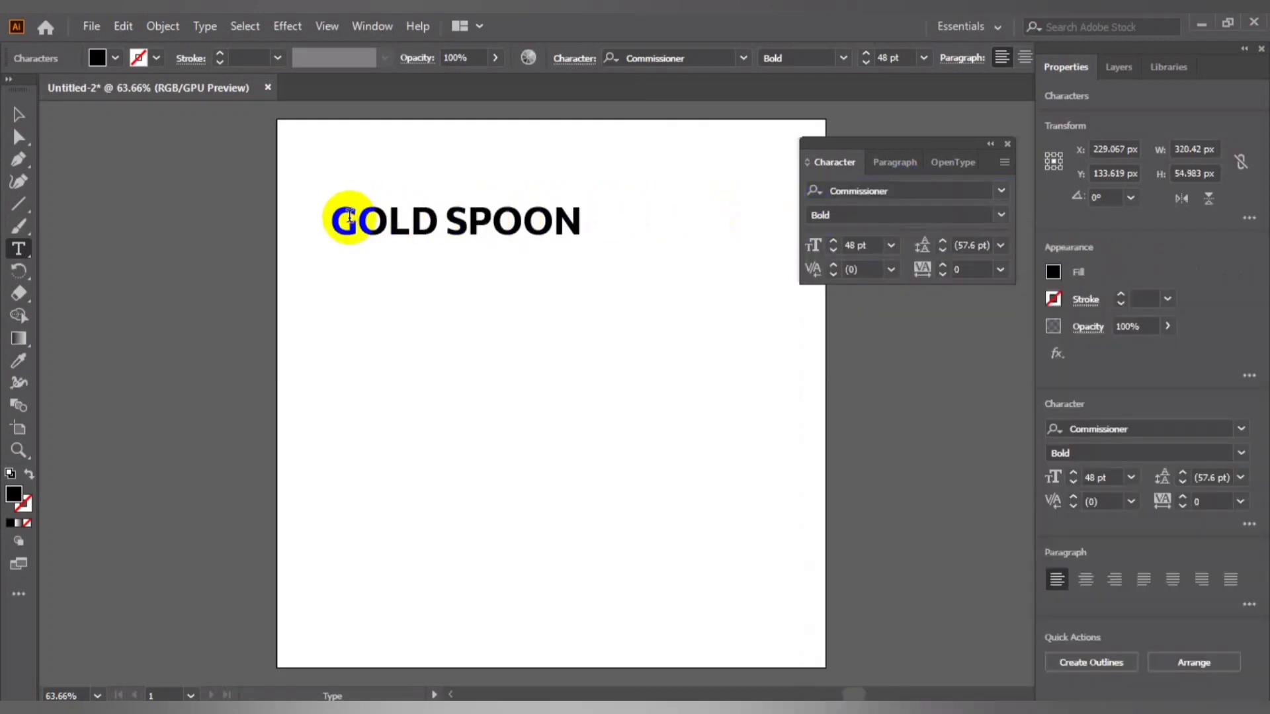
# - Edit the GOLD SPOON text, then select it all in the Character panel's font field
pyautogui.moveTo(344, 214); pyautogui.dragTo(589, 237)
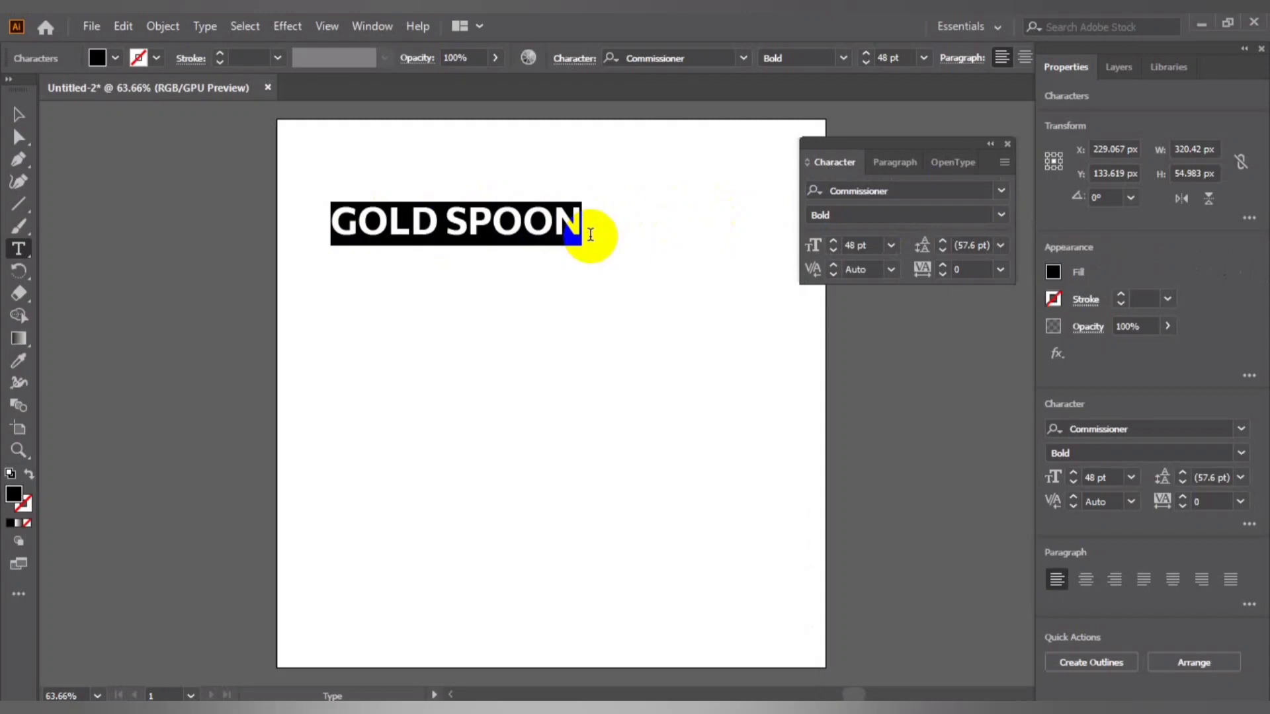
pyautogui.press('BackSpace')
pyautogui.write('gold spoon')
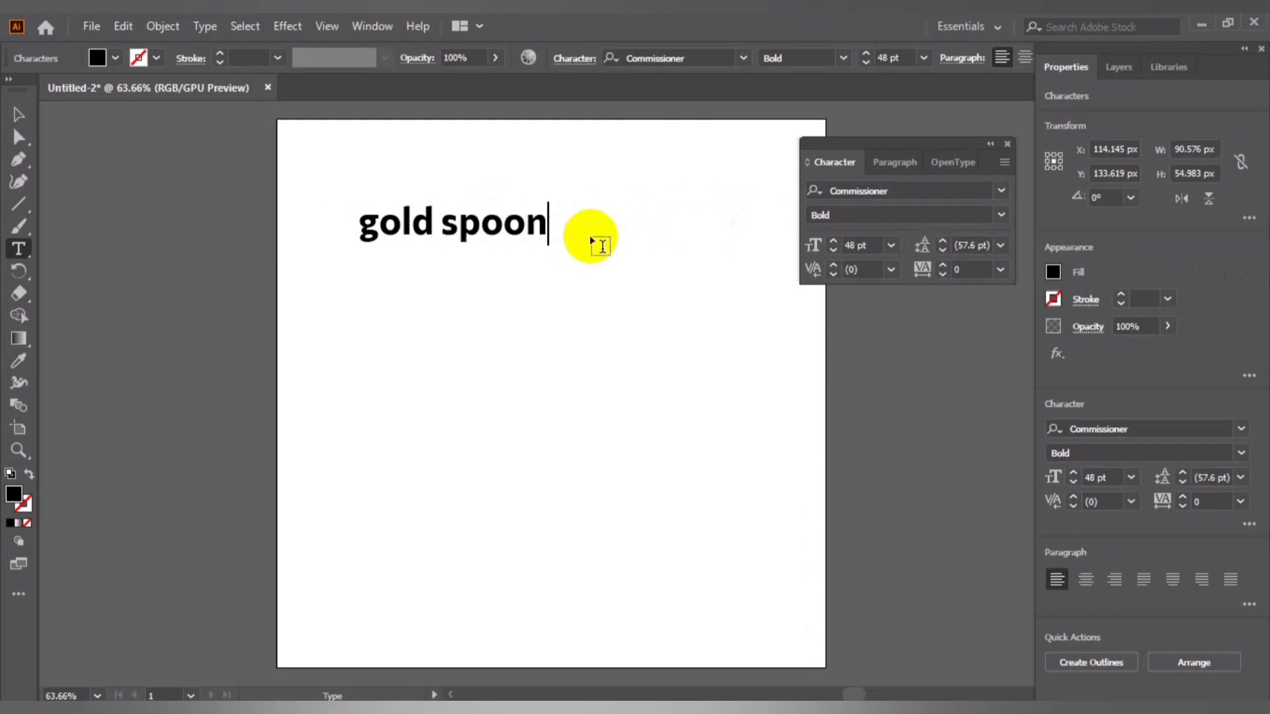
pyautogui.hotkey('ctrl', 'a')
pyautogui.click(908, 192)
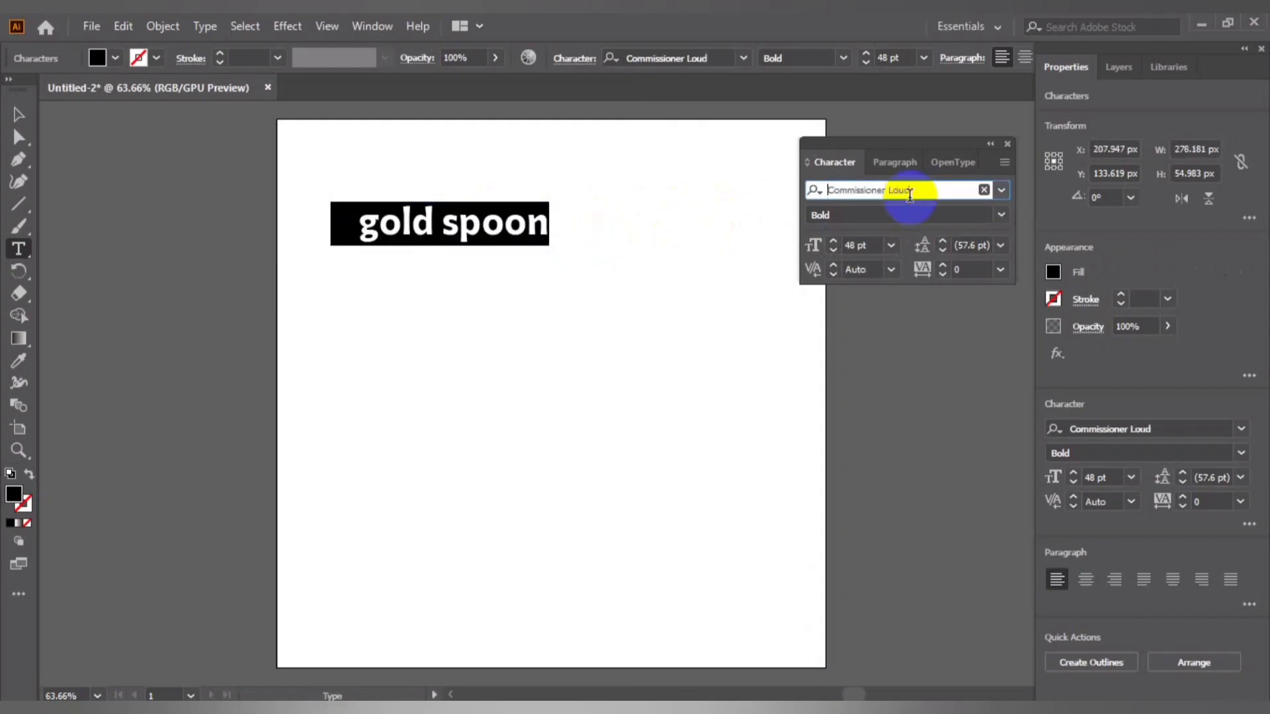
# - Preview fonts such as Curlz MT and Crazy Thoughts on the text, then apply Dalmais
pyautogui.press('Down')
pyautogui.press('Up')
pyautogui.press('Up')
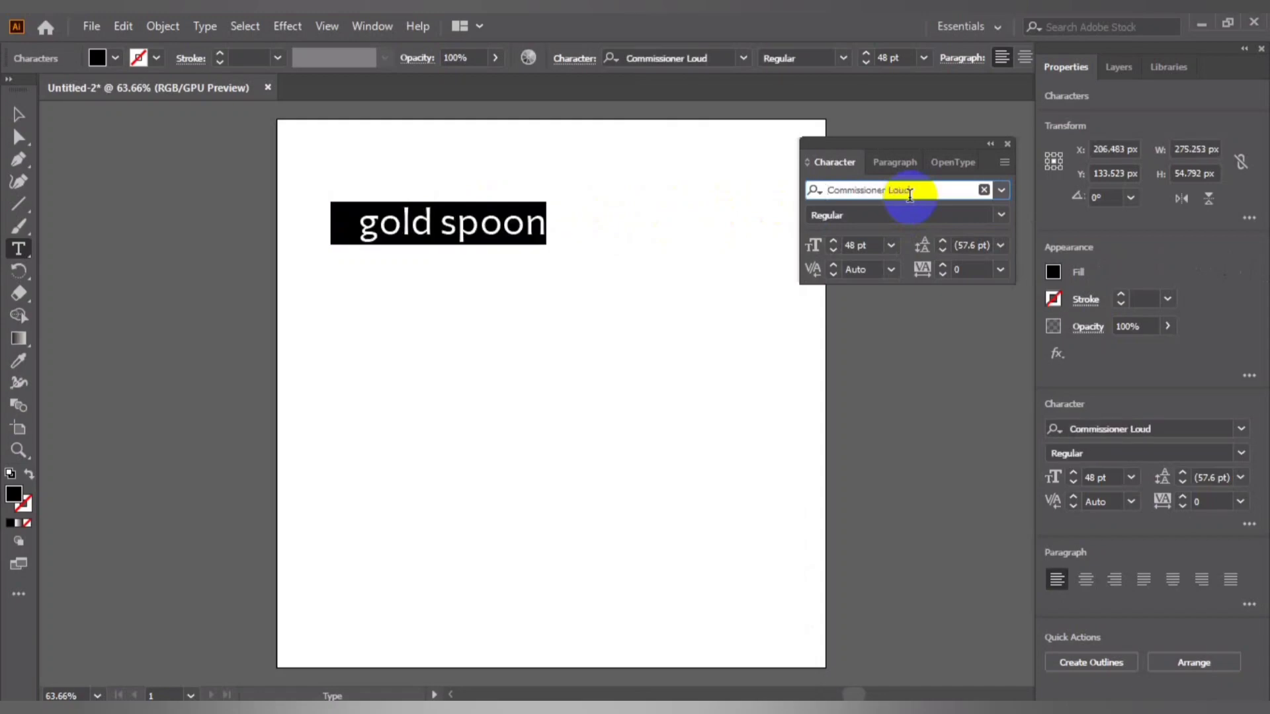
pyautogui.press('Down')
pyautogui.press('Down')
pyautogui.press('Down')
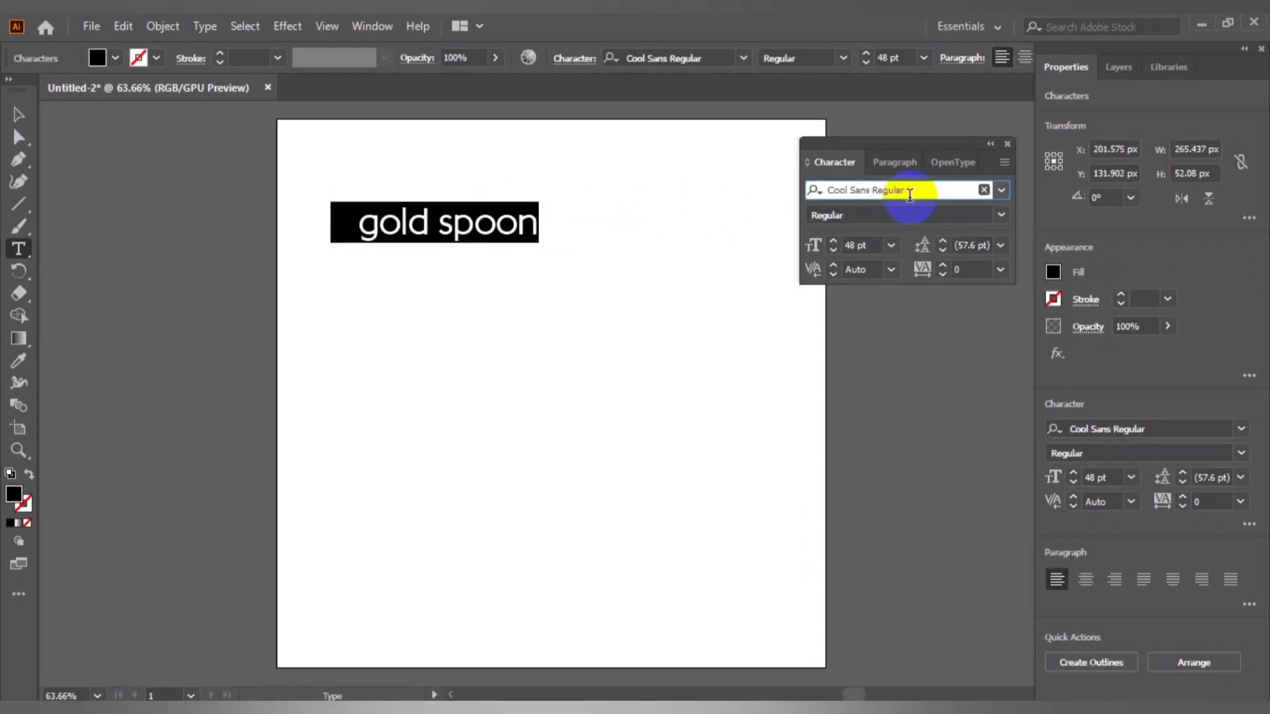
pyautogui.press('Down')
pyautogui.press('Down')
pyautogui.press('Down')
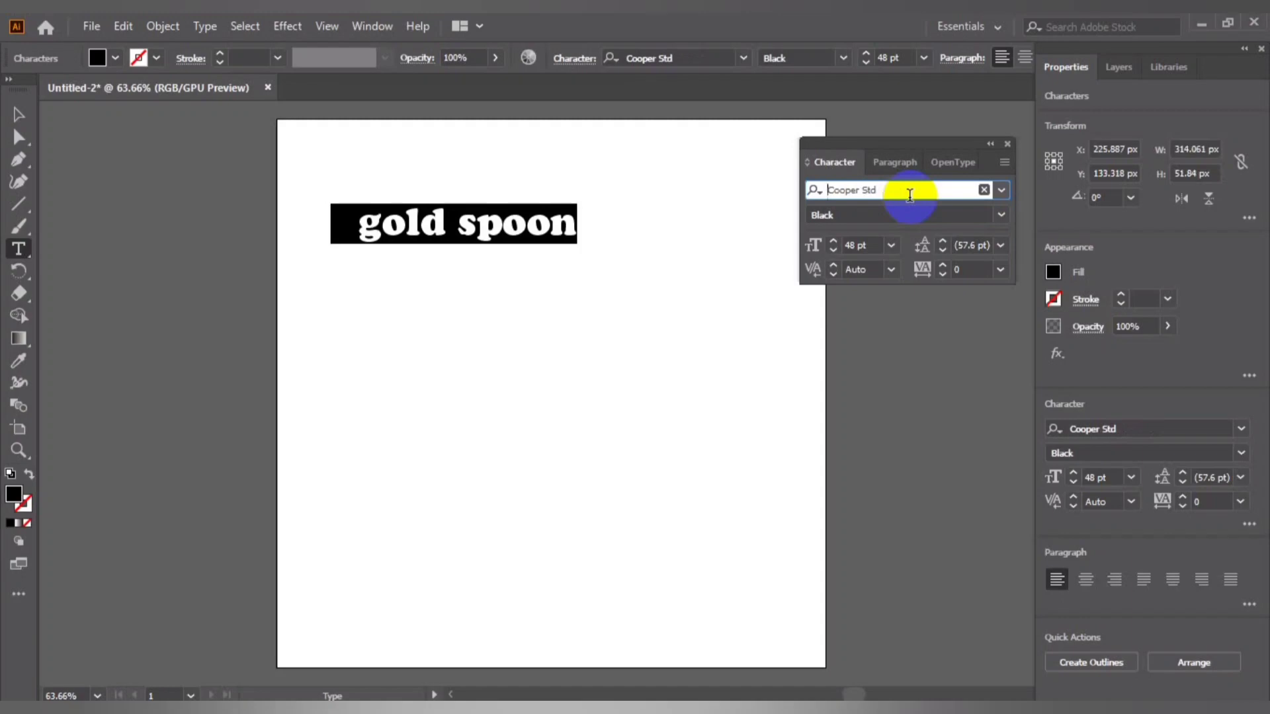
pyautogui.press('Down')
pyautogui.press('Down')
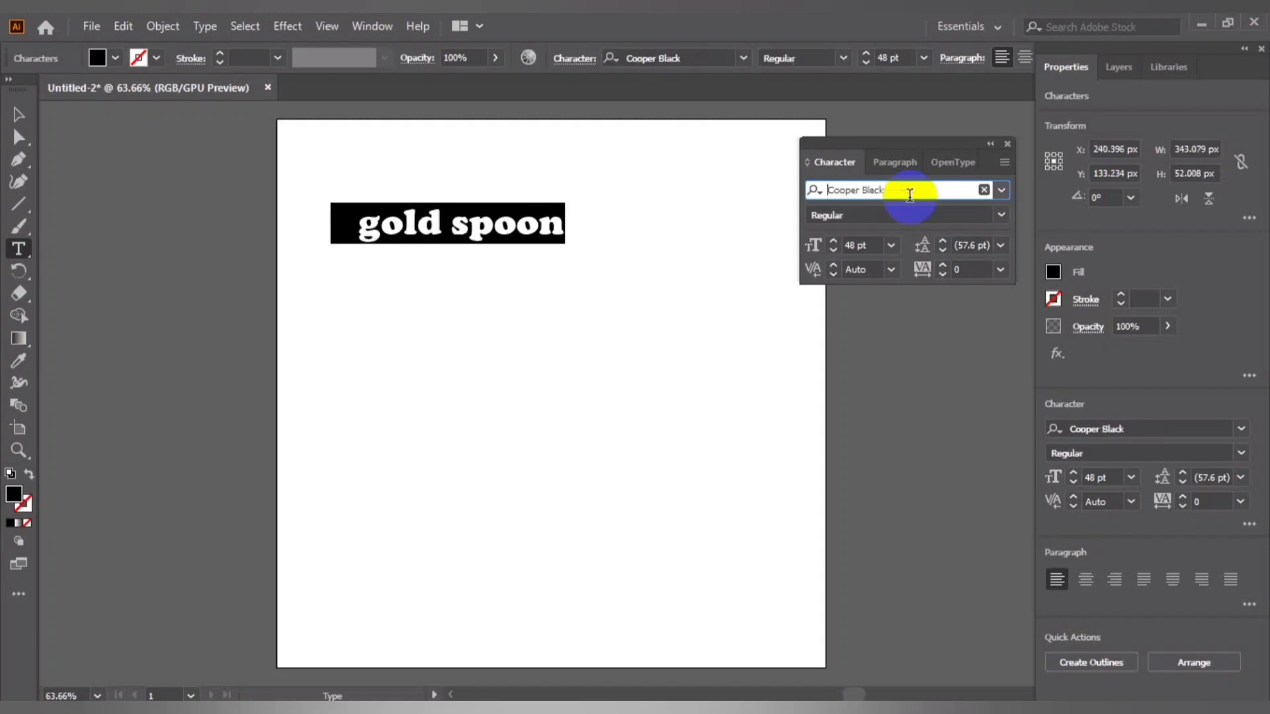
pyautogui.press('Down')
pyautogui.press('Down')
pyautogui.press('Down')
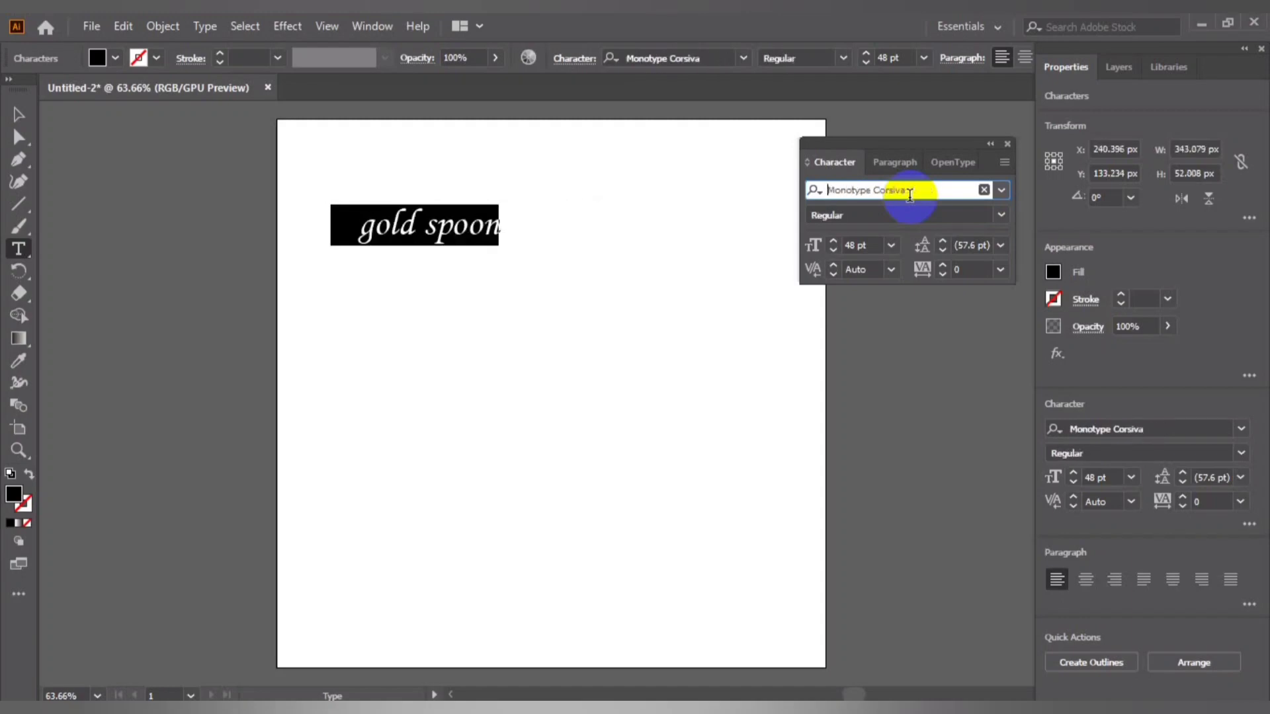
pyautogui.press('Down')
pyautogui.press('Down')
pyautogui.press('Down')
pyautogui.press('Down')
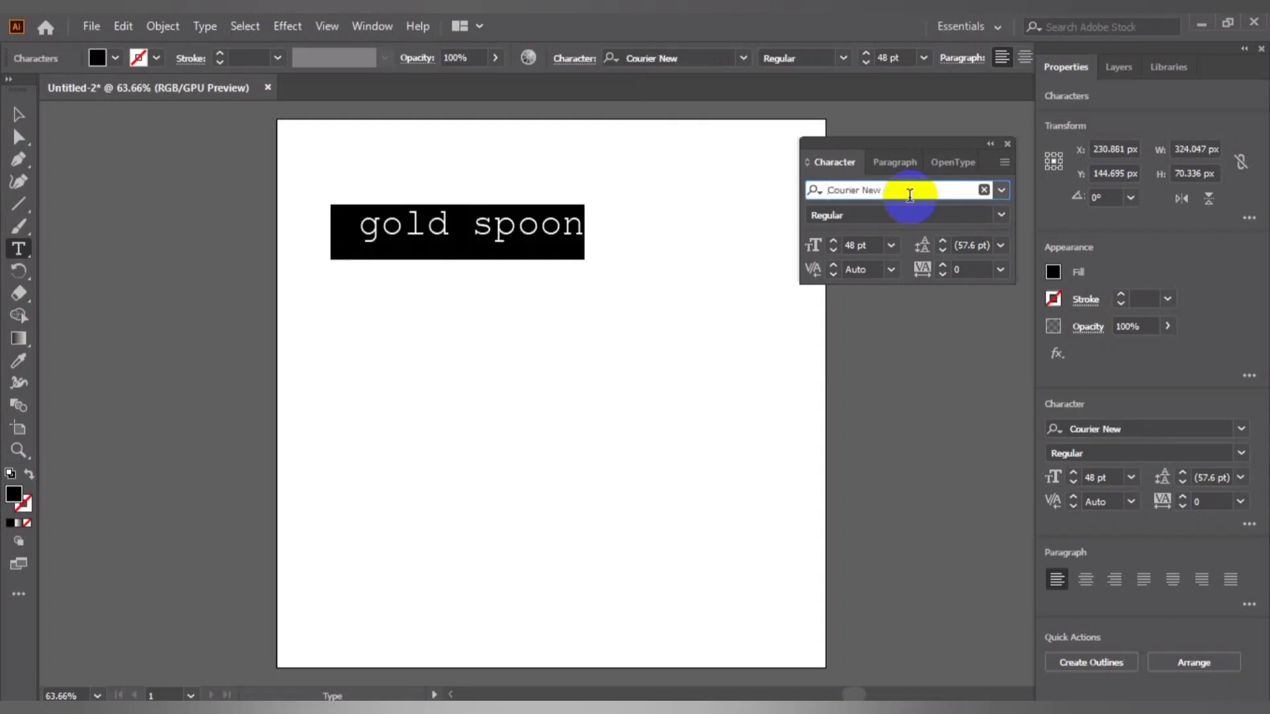
pyautogui.press('Down')
pyautogui.press('Down')
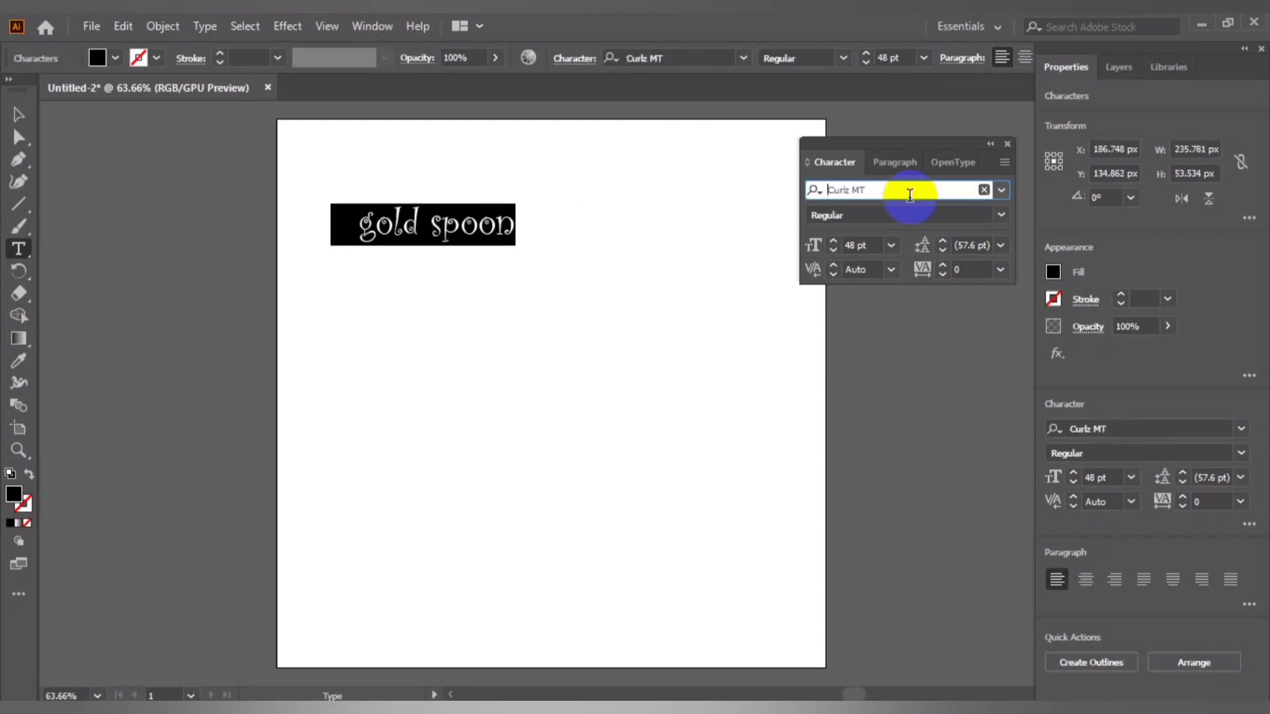
pyautogui.press('Down')
pyautogui.press('Down')
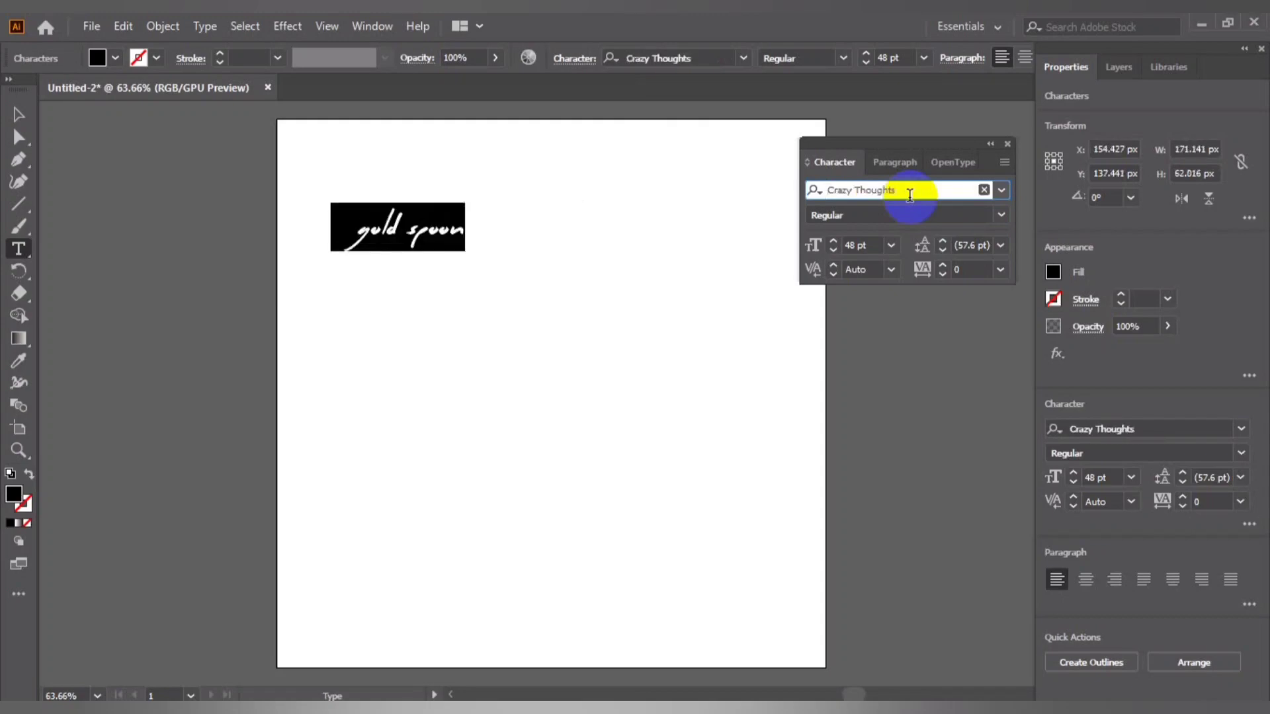
pyautogui.press('Return')
pyautogui.press('Down')
pyautogui.press('Down')
pyautogui.press('Down')
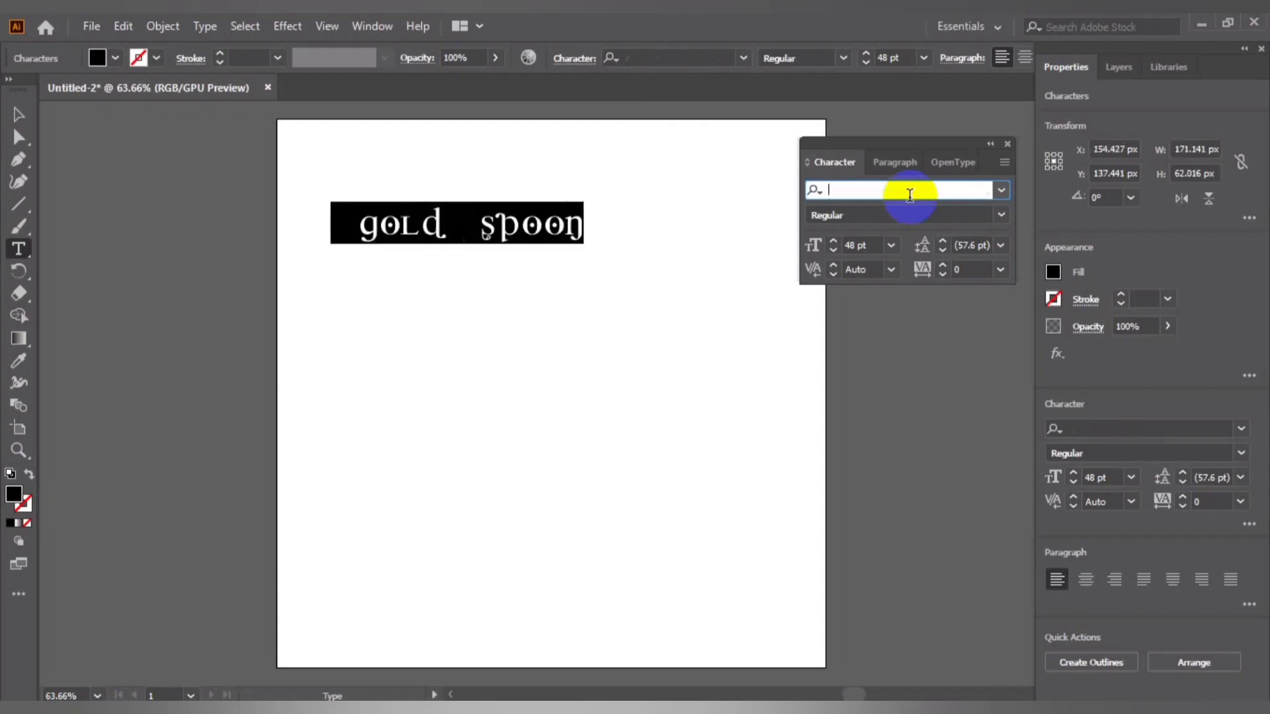
pyautogui.press('Down')
pyautogui.press('Down')
pyautogui.press('Down')
pyautogui.press('Down')
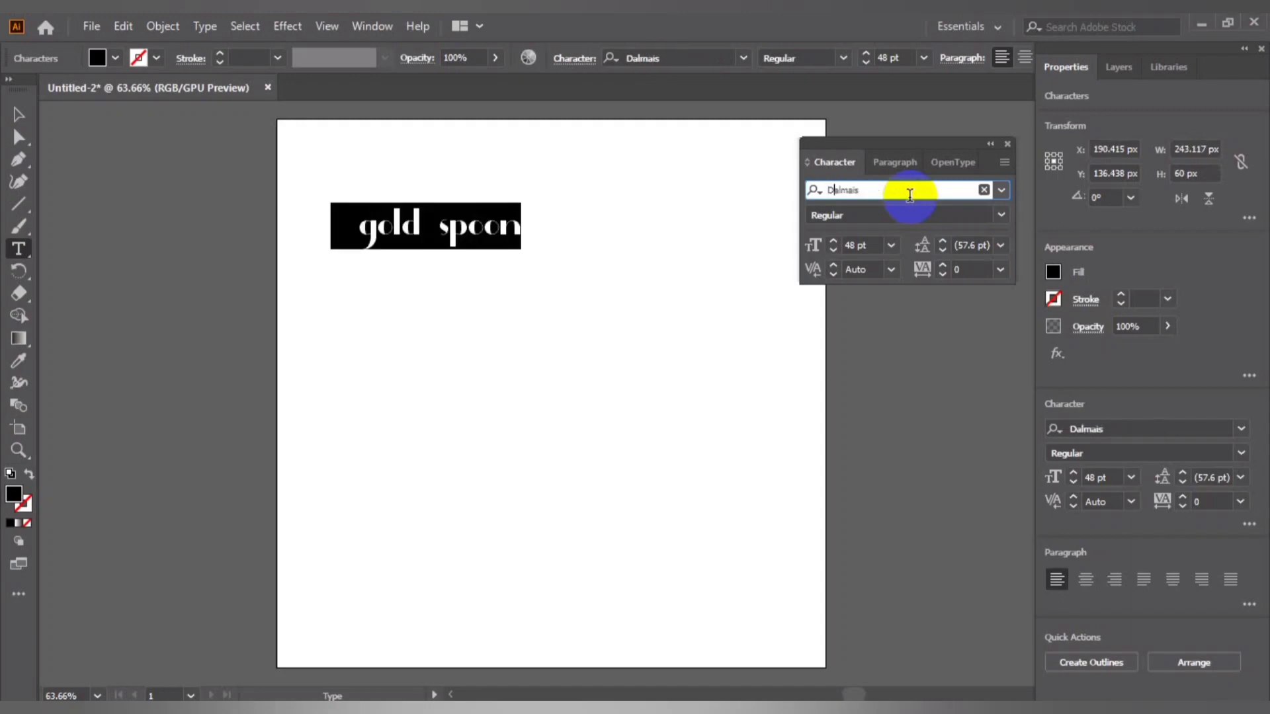
pyautogui.press('Return')
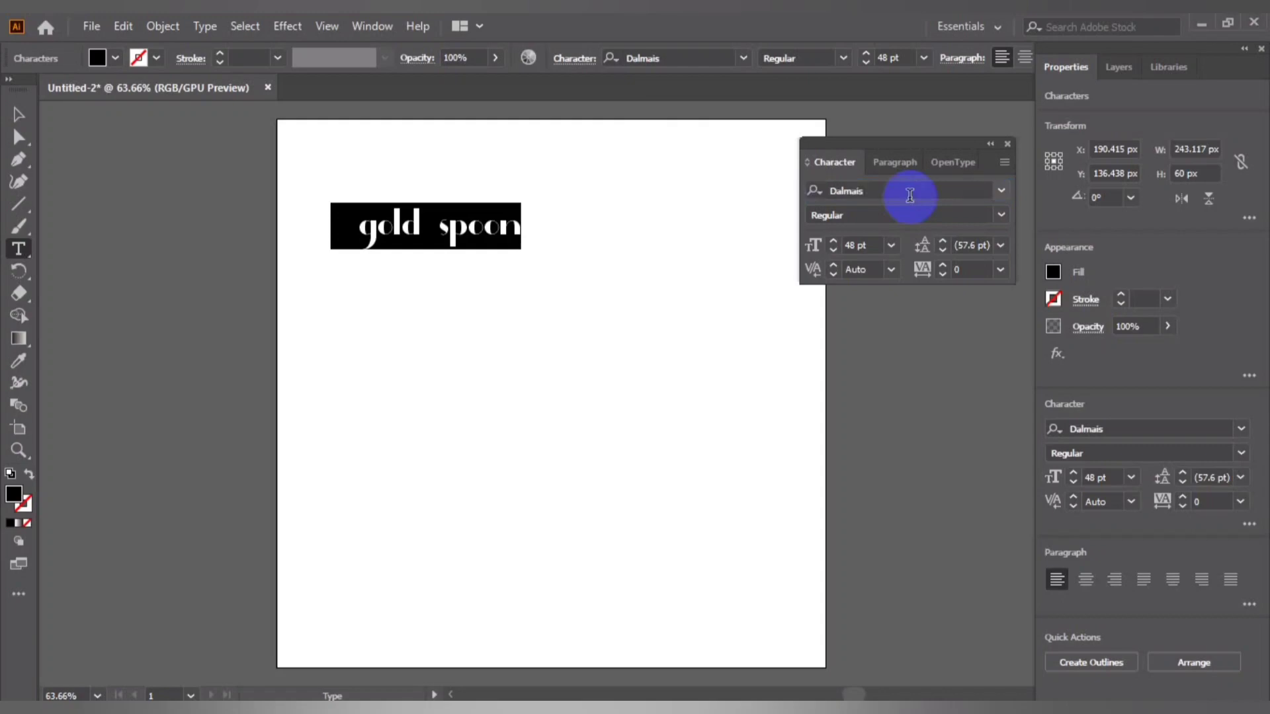
# - Move the gold spoon text down the artboard with the Selection tool
pyautogui.click(660, 275)
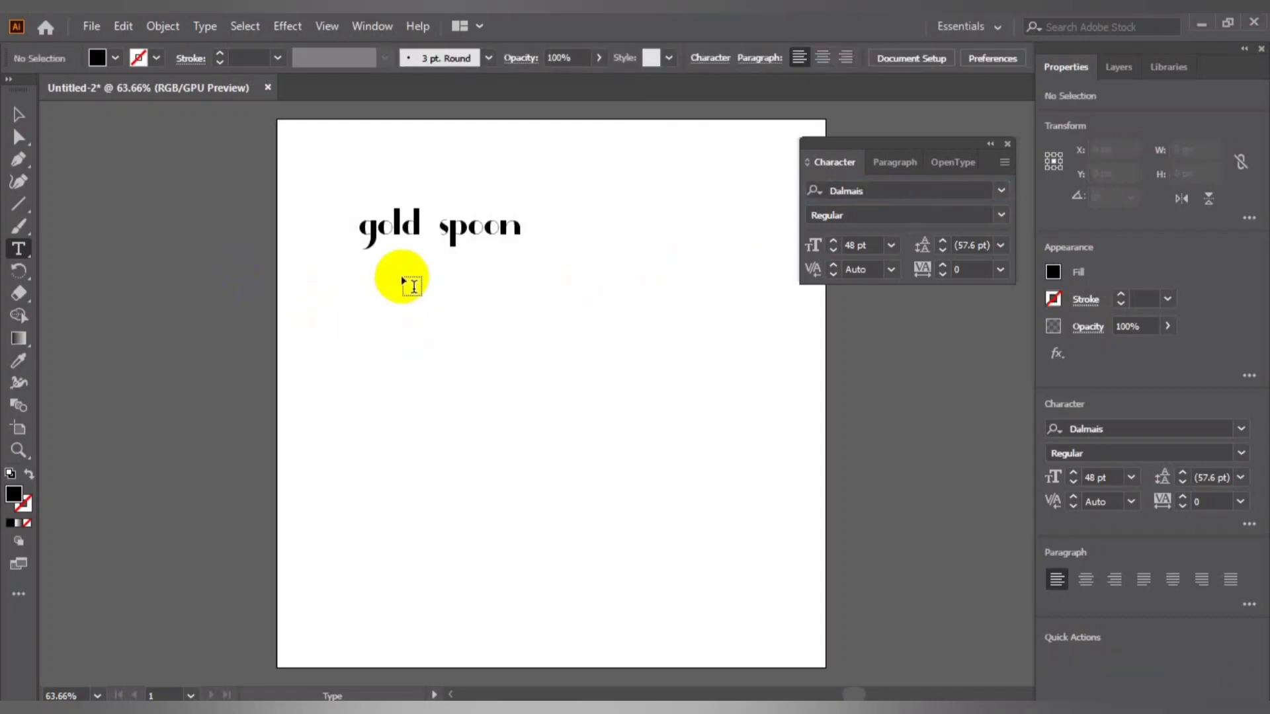
pyautogui.click(19, 115)
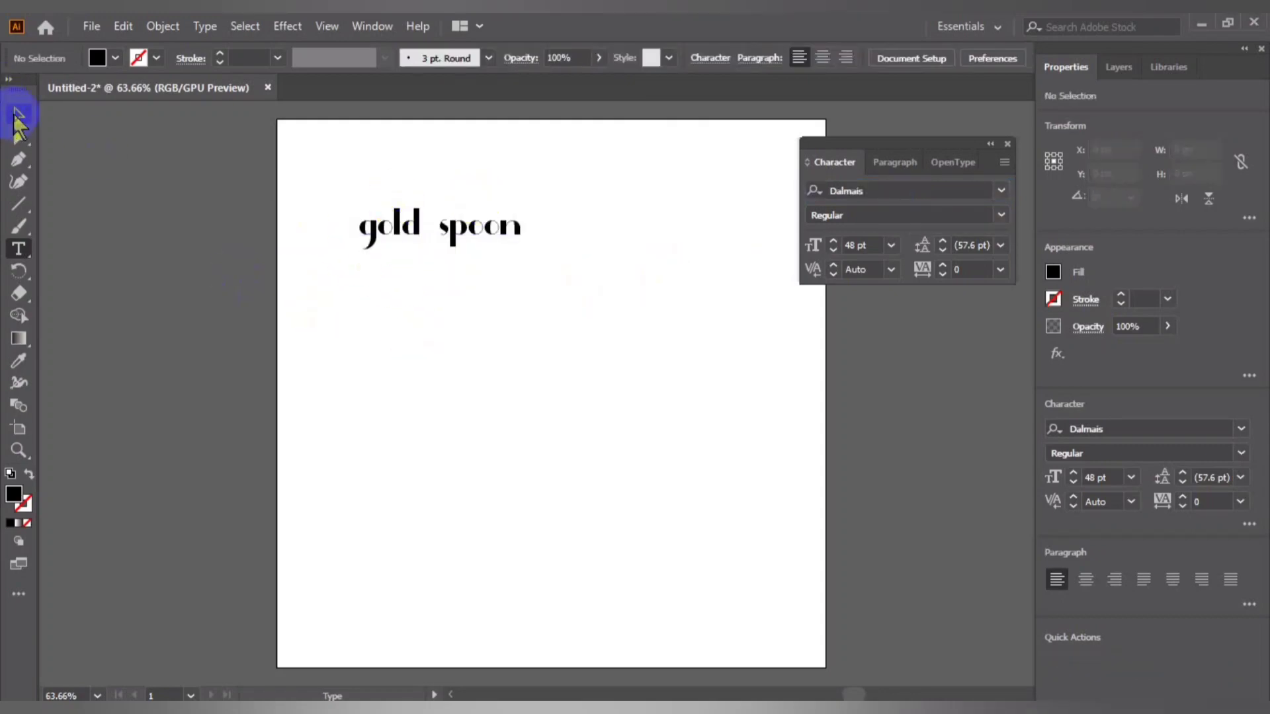
pyautogui.moveTo(467, 233)
pyautogui.mouseDown()
pyautogui.moveTo(516, 335)
pyautogui.moveTo(659, 283)
pyautogui.mouseUp()
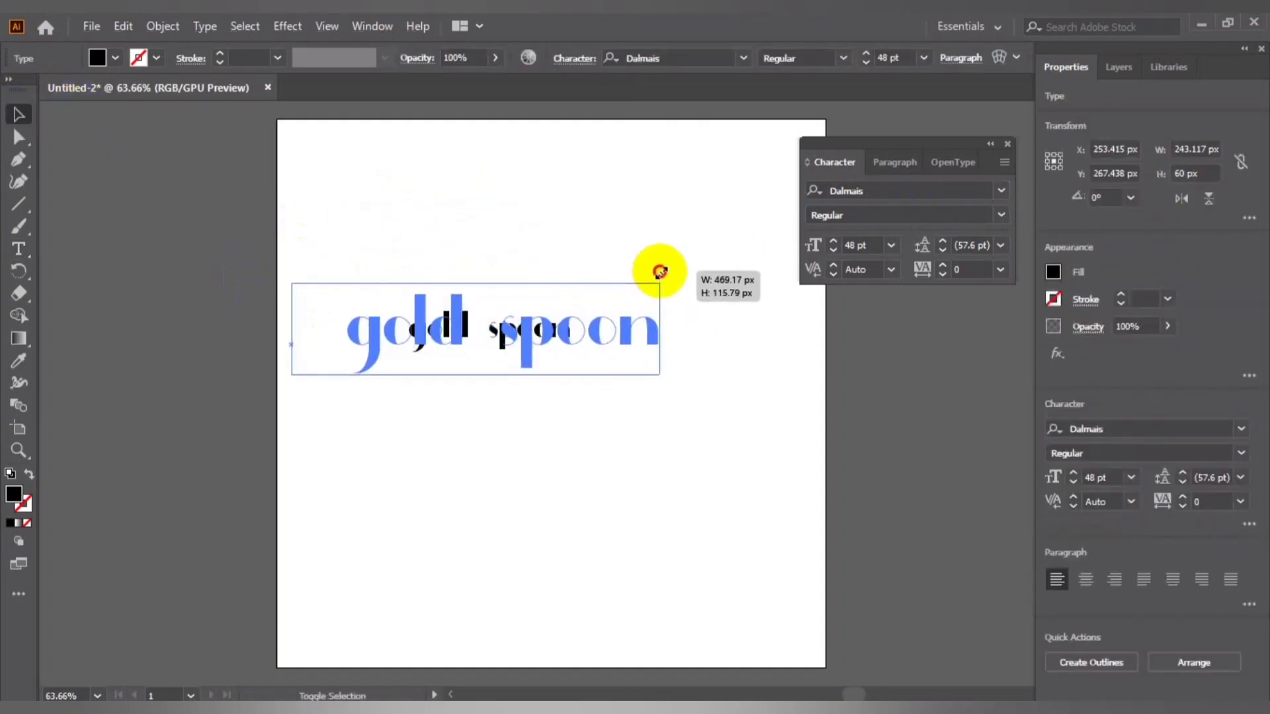
pyautogui.click(576, 394)
pyautogui.moveTo(524, 348); pyautogui.dragTo(534, 368)
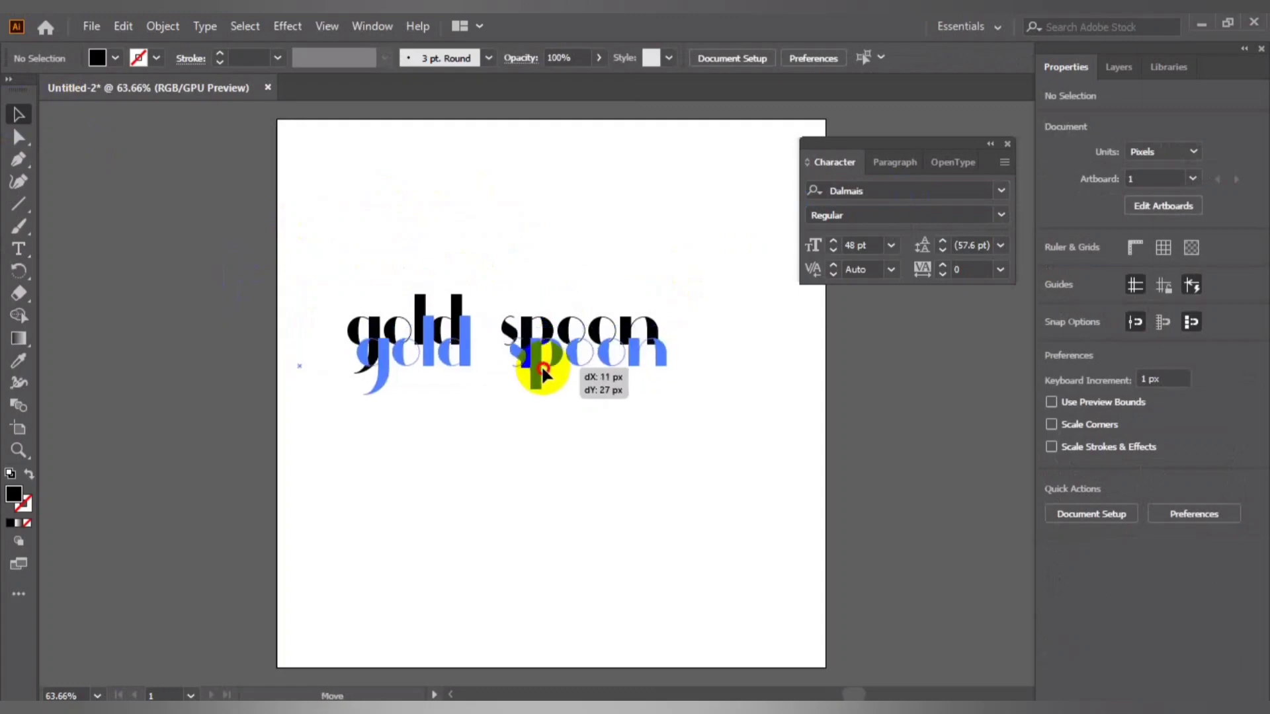
pyautogui.click(533, 443)
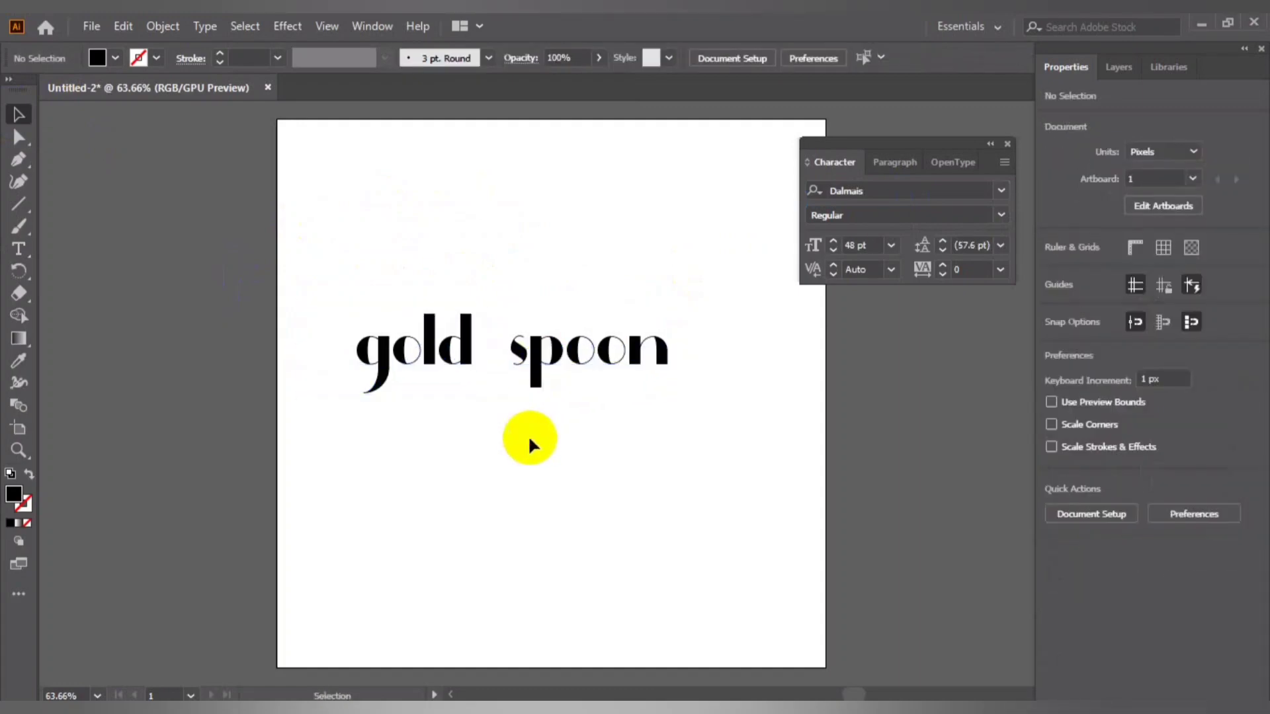
pyautogui.moveTo(533, 388)
pyautogui.mouseDown()
pyautogui.moveTo(611, 386)
pyautogui.moveTo(607, 350)
pyautogui.moveTo(588, 340)
pyautogui.mouseUp()
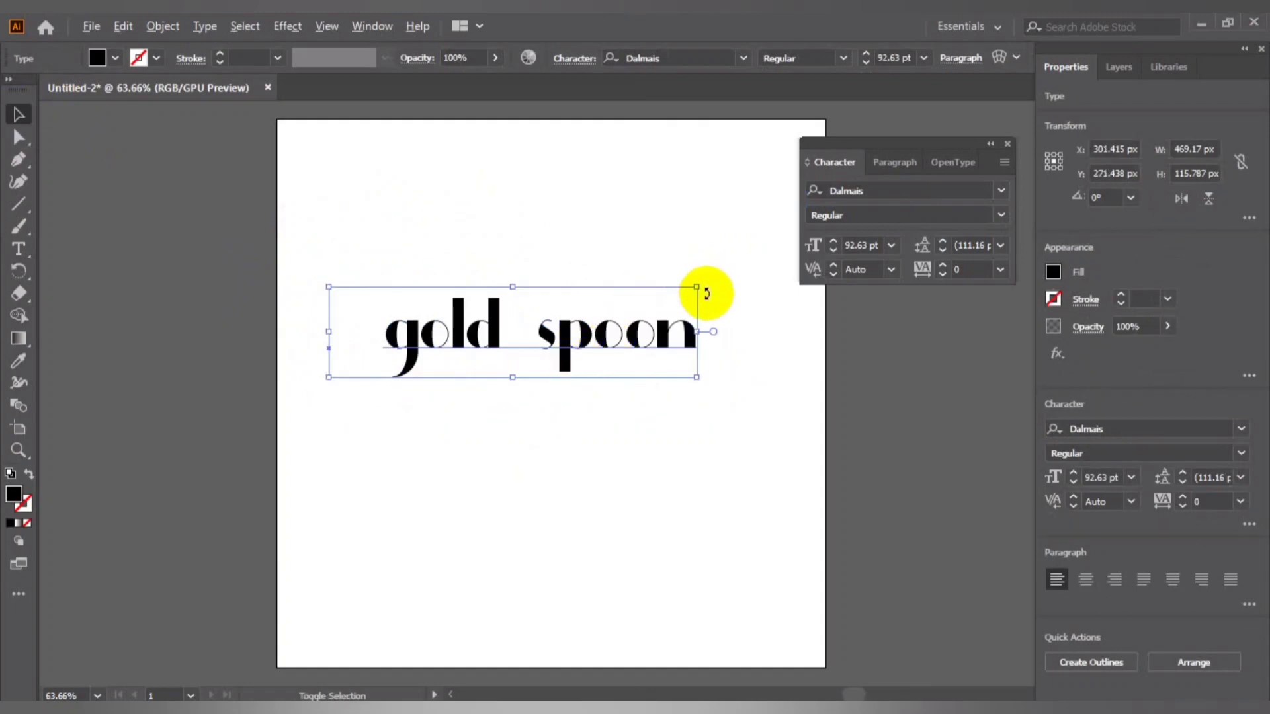
# - Scale the gold spoon text up to about 125 pt and centre it on the artboard
pyautogui.moveTo(699, 287); pyautogui.dragTo(740, 272)
pyautogui.moveTo(617, 357); pyautogui.dragTo(652, 401)
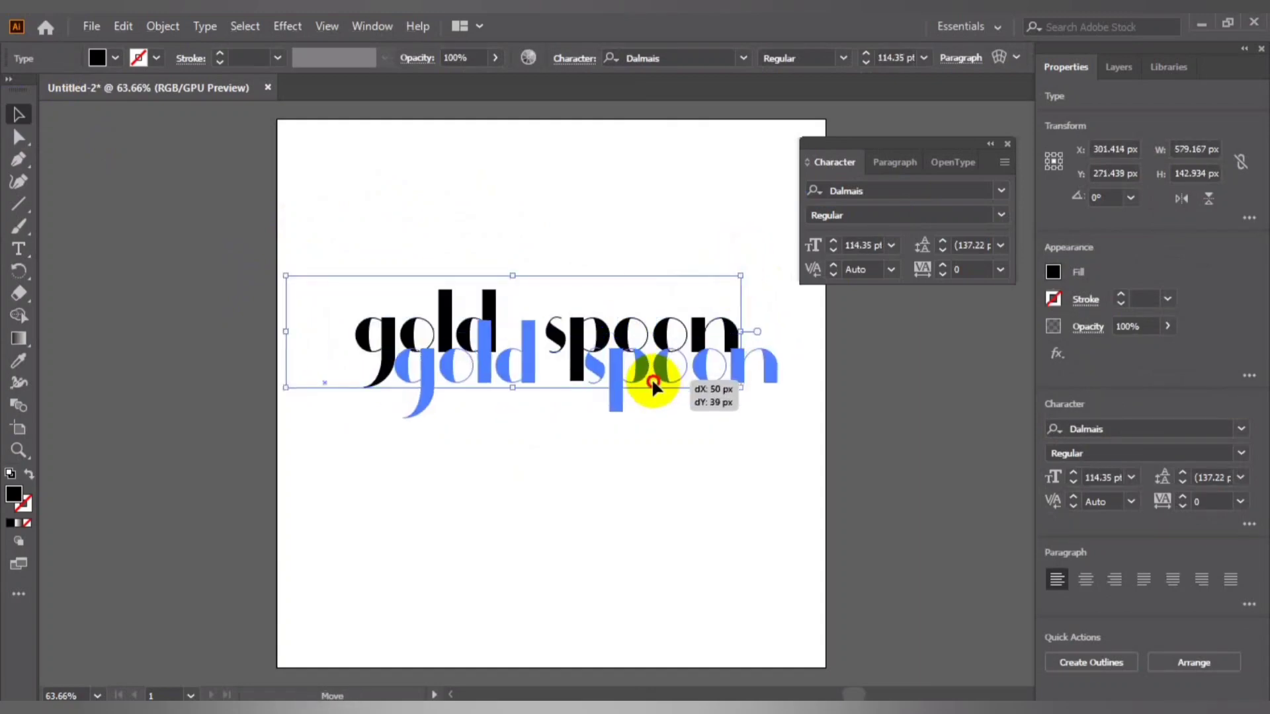
pyautogui.moveTo(770, 325); pyautogui.dragTo(792, 308)
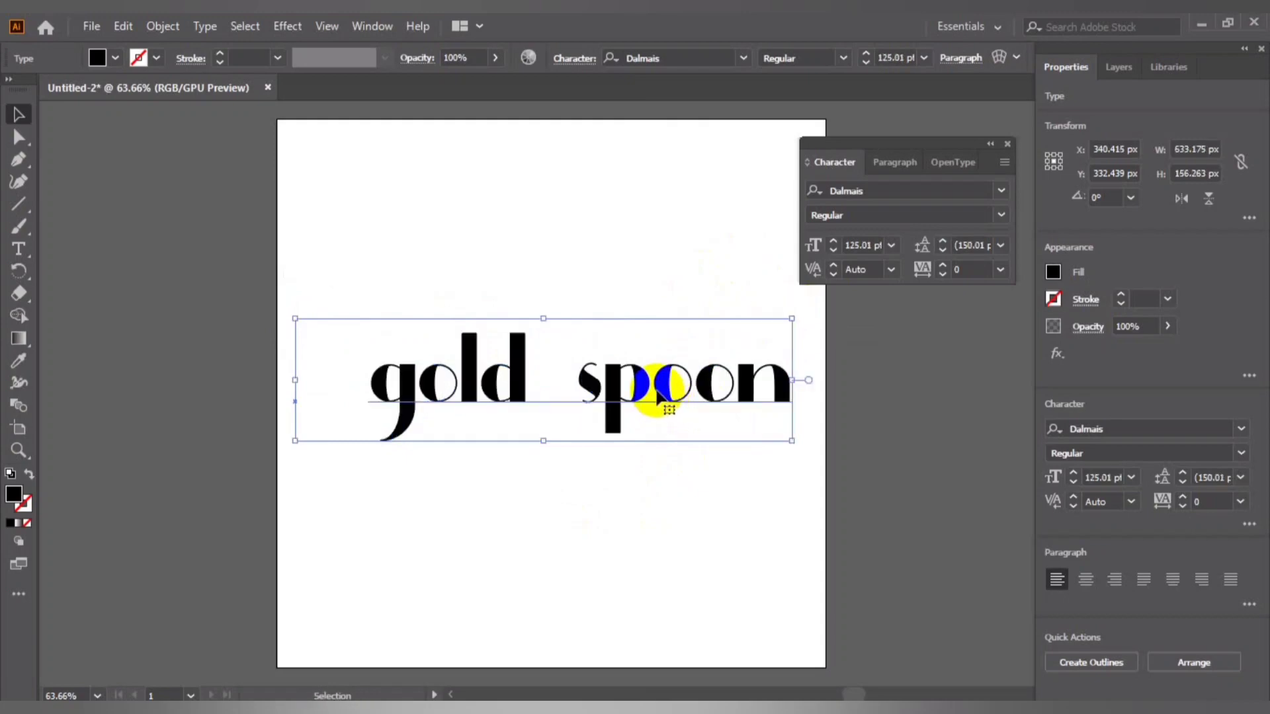
pyautogui.moveTo(658, 396); pyautogui.dragTo(646, 395)
pyautogui.click(659, 484)
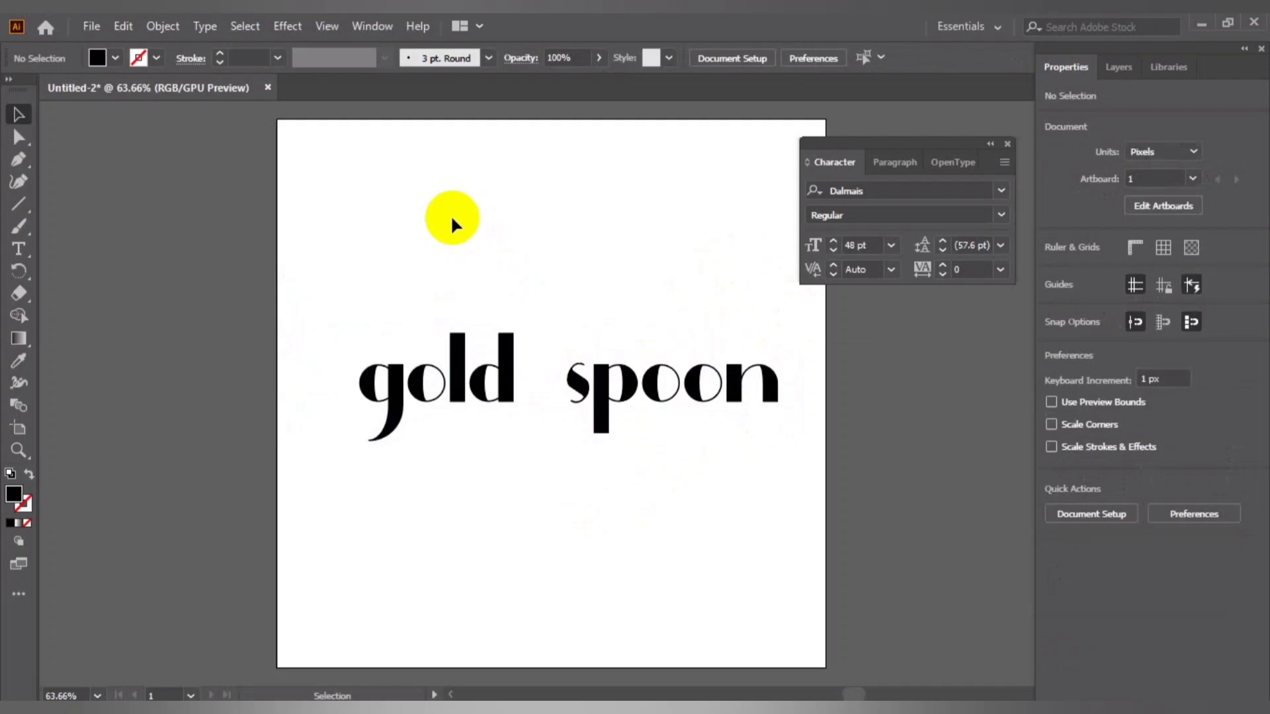
pyautogui.click(504, 391)
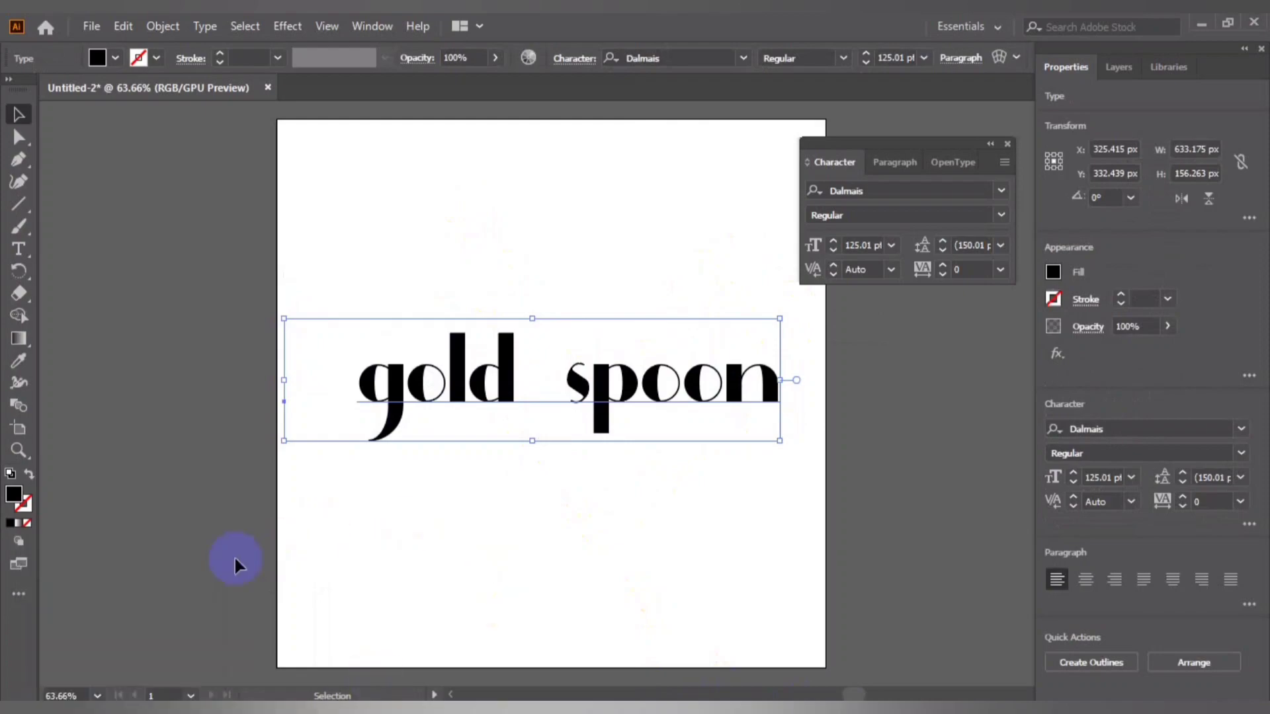
pyautogui.click(106, 674)
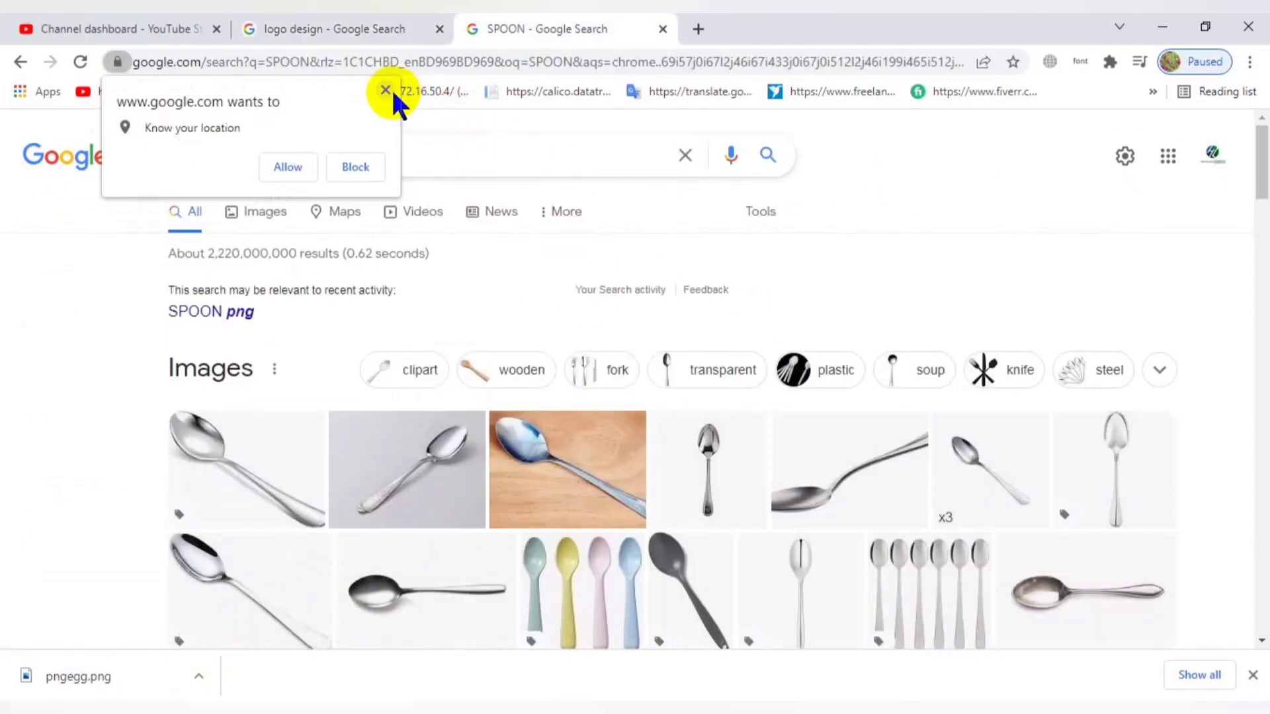
# - Dismiss Chrome's location request and drag the downloaded pngegg.png out toward Illustrator
pyautogui.click(386, 91)
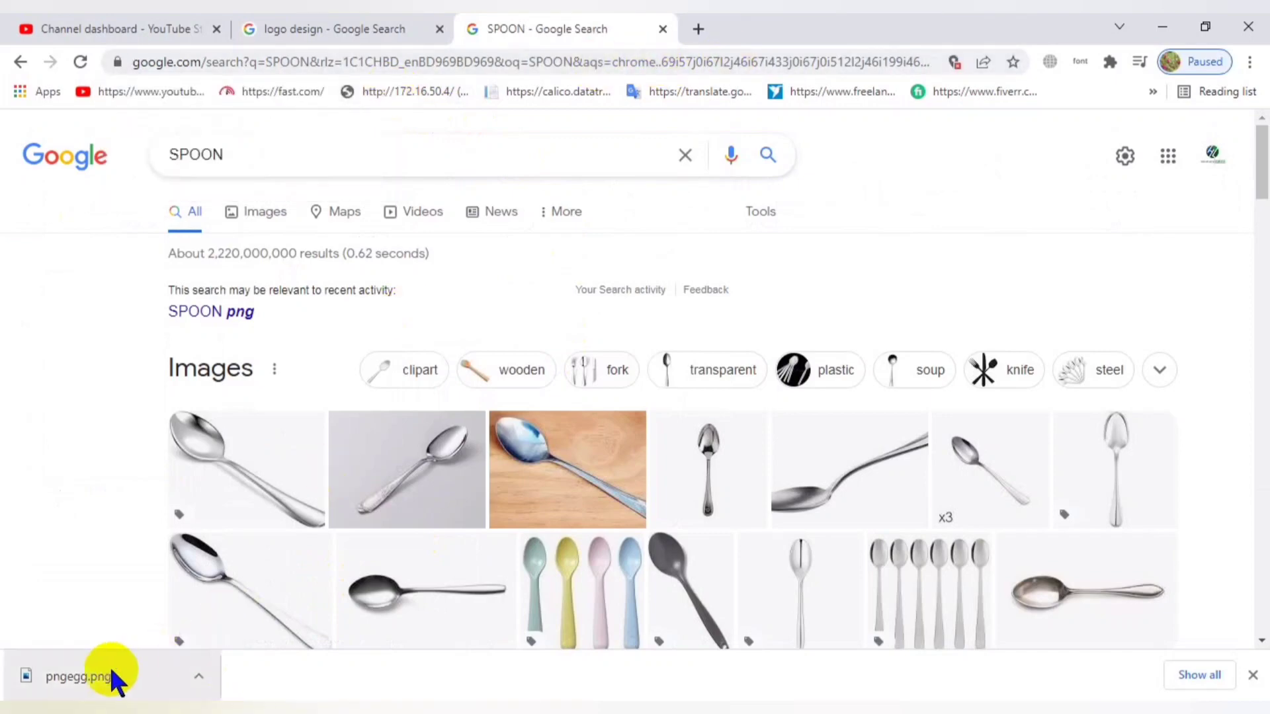
pyautogui.scroll(-5, 499, 500)
pyautogui.scroll(1, 357, 549)
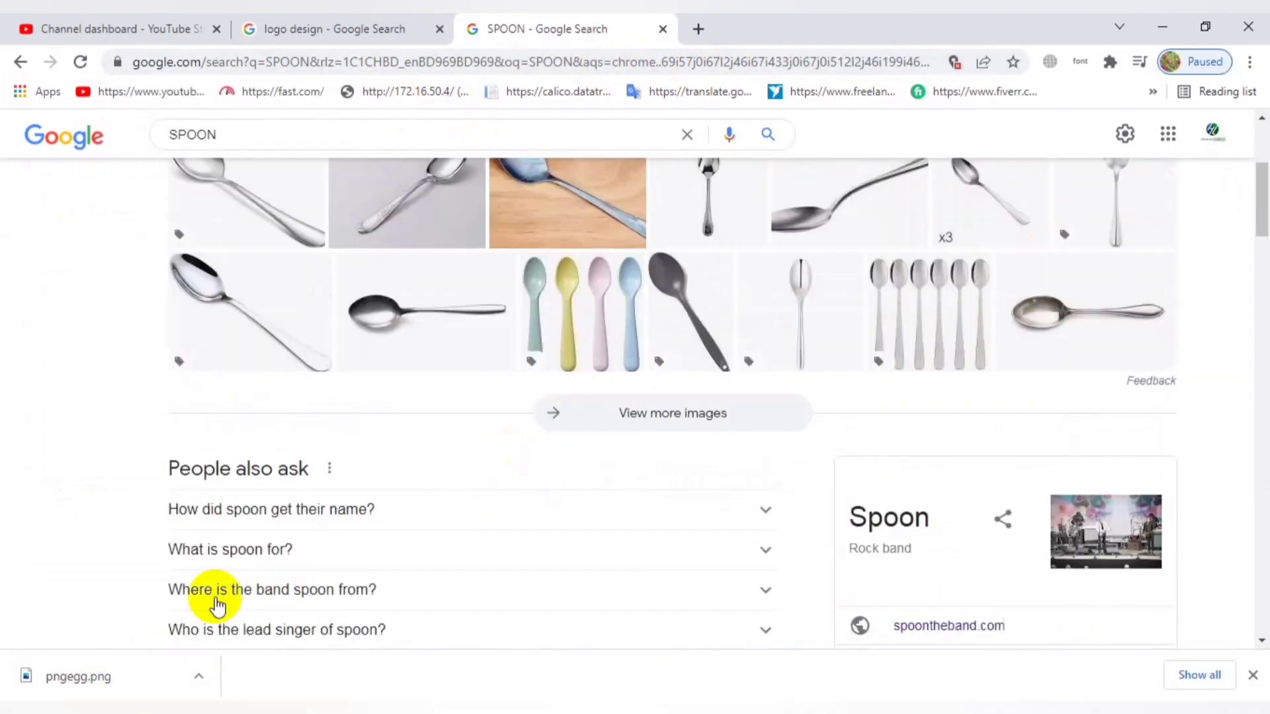
pyautogui.moveTo(93, 681); pyautogui.dragTo(590, 509)
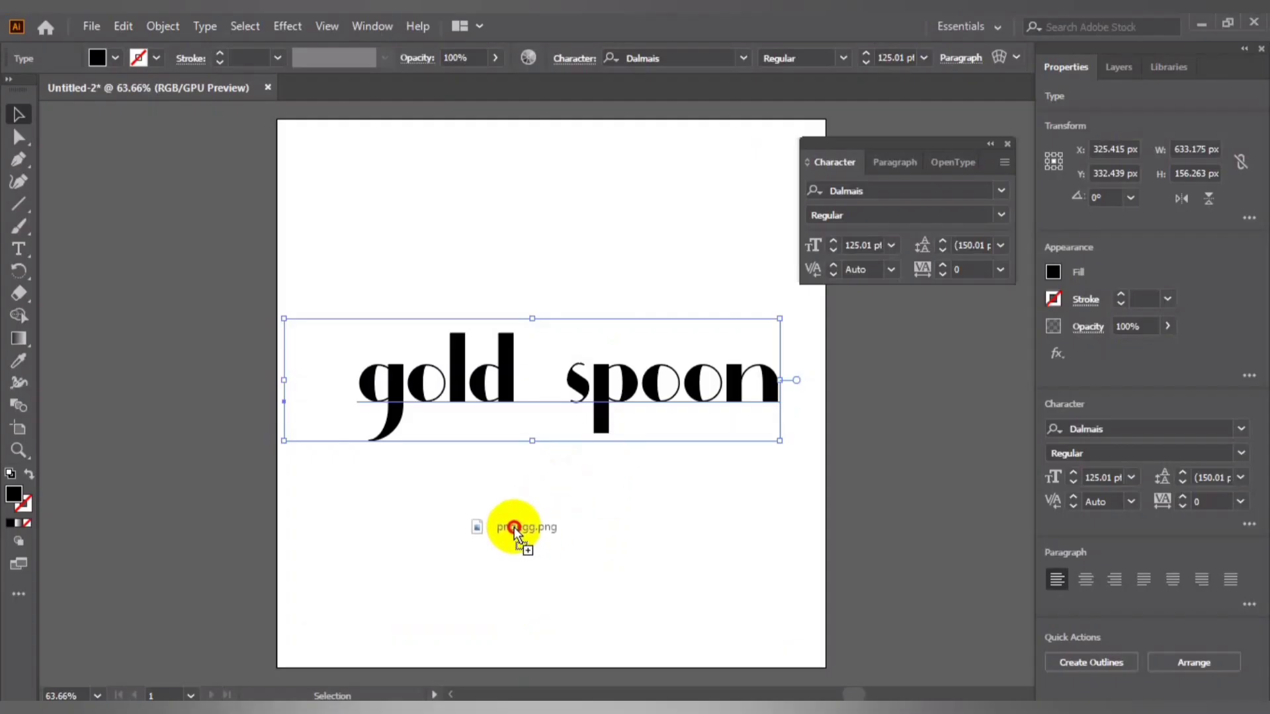
# - Place pngegg.png, scale it down, and park it on the pasteboard left of the artboard
pyautogui.moveTo(595, 454); pyautogui.dragTo(512, 523)
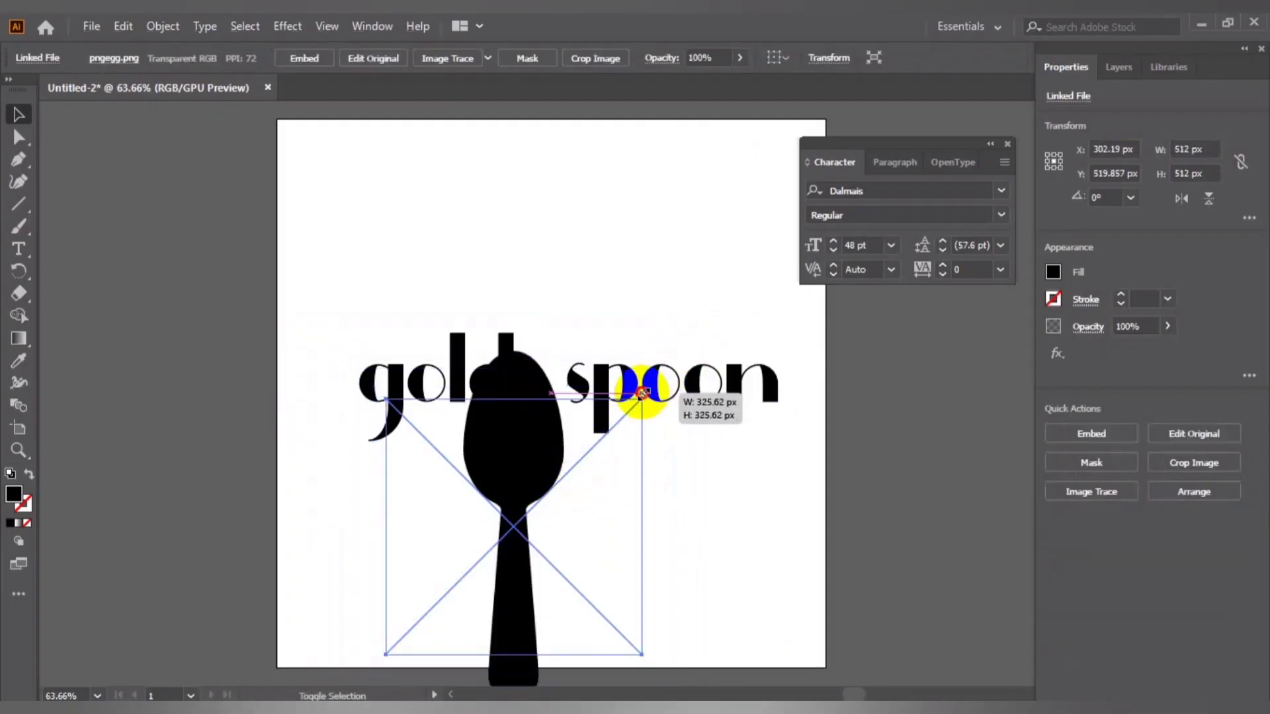
pyautogui.moveTo(716, 325); pyautogui.dragTo(566, 474)
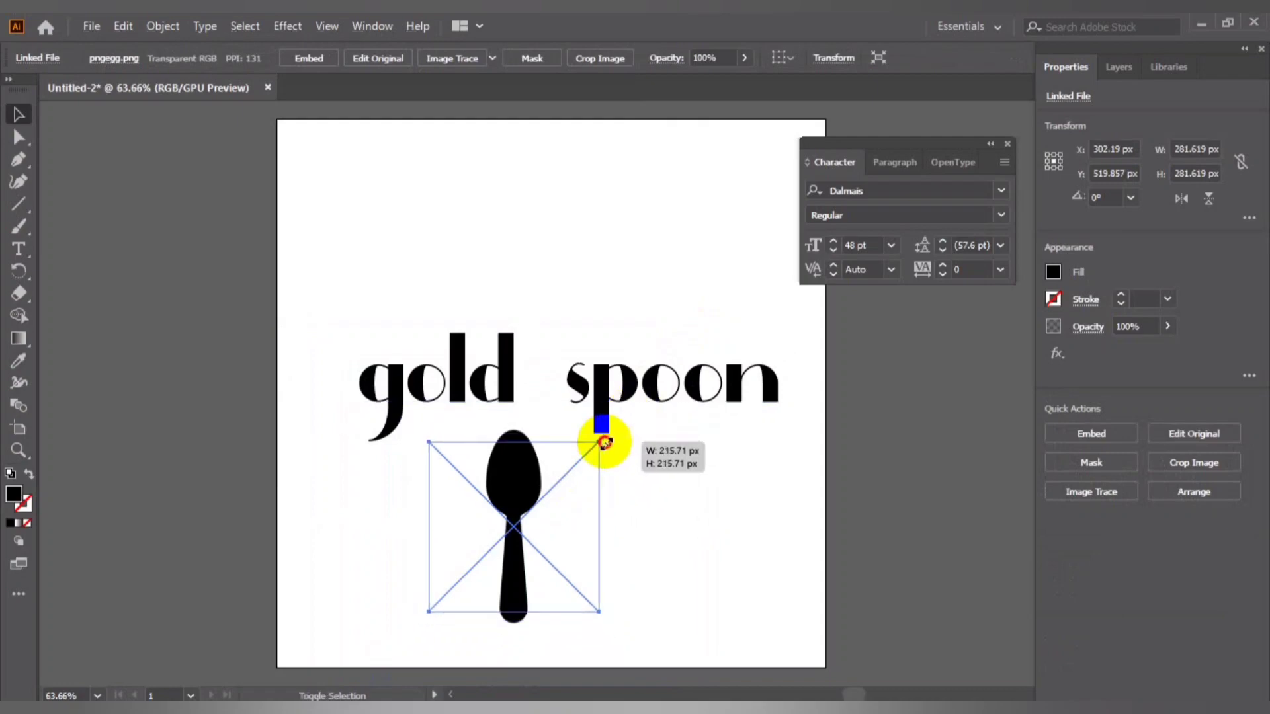
pyautogui.click(651, 487)
pyautogui.moveTo(525, 524); pyautogui.dragTo(194, 258)
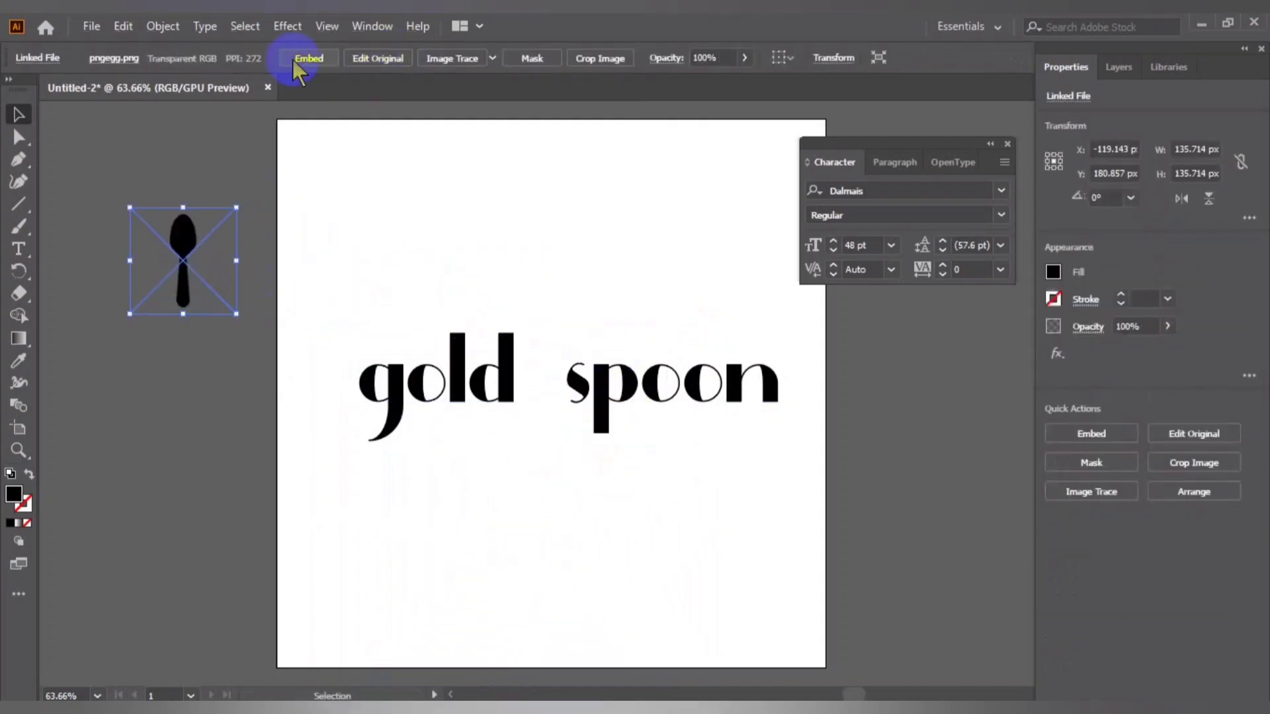
# - Image Trace the spoon, expand it into paths, and ungroup the pieces
pyautogui.click(456, 59)
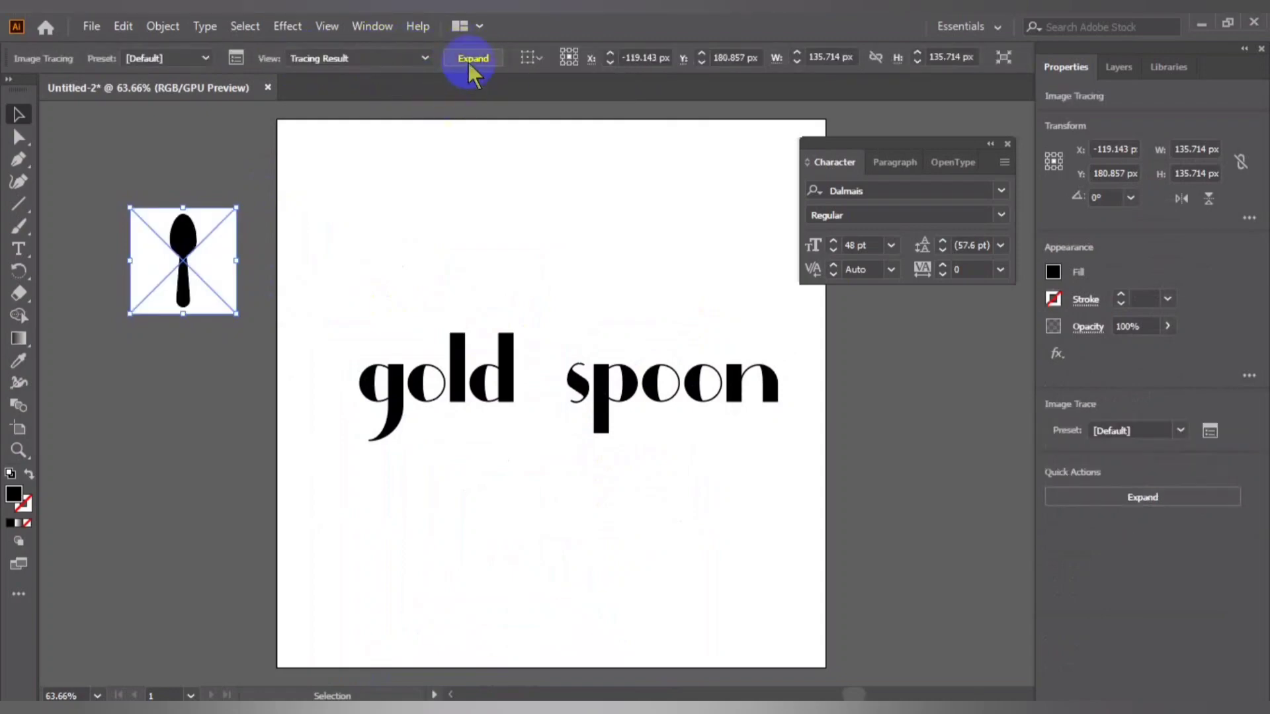
pyautogui.click(472, 60)
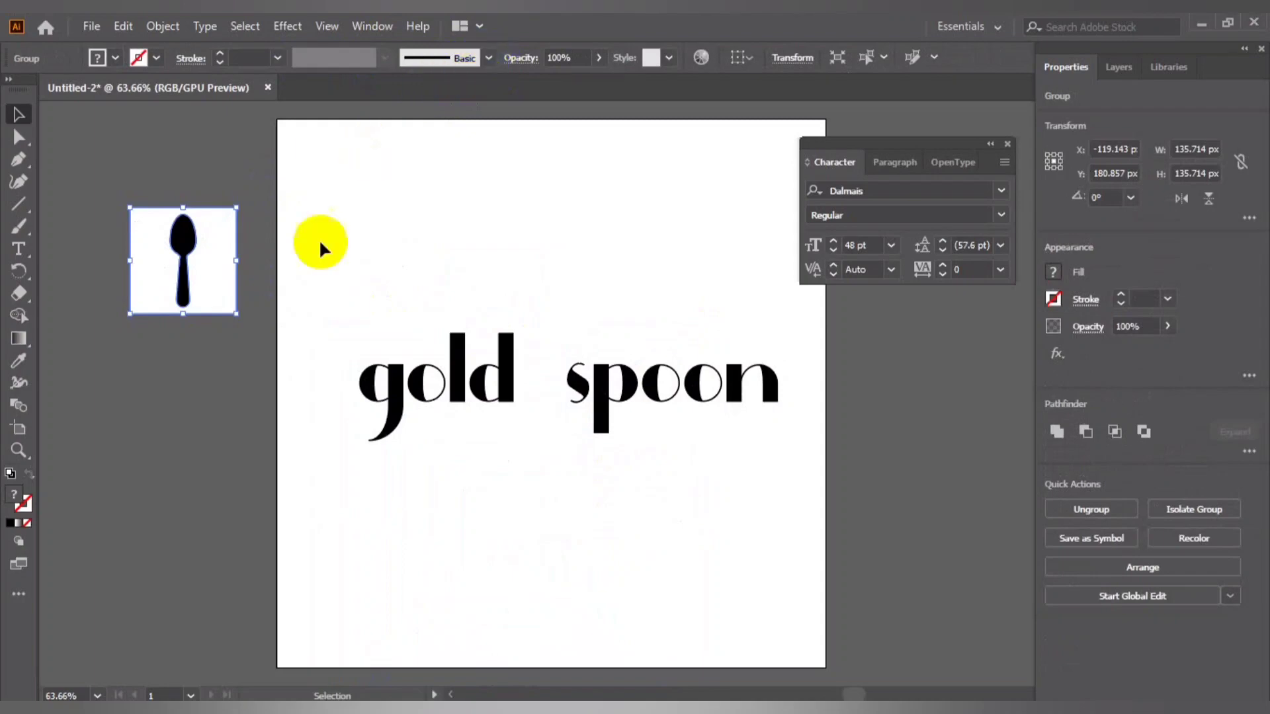
pyautogui.rightClick(211, 264)
pyautogui.click(277, 424)
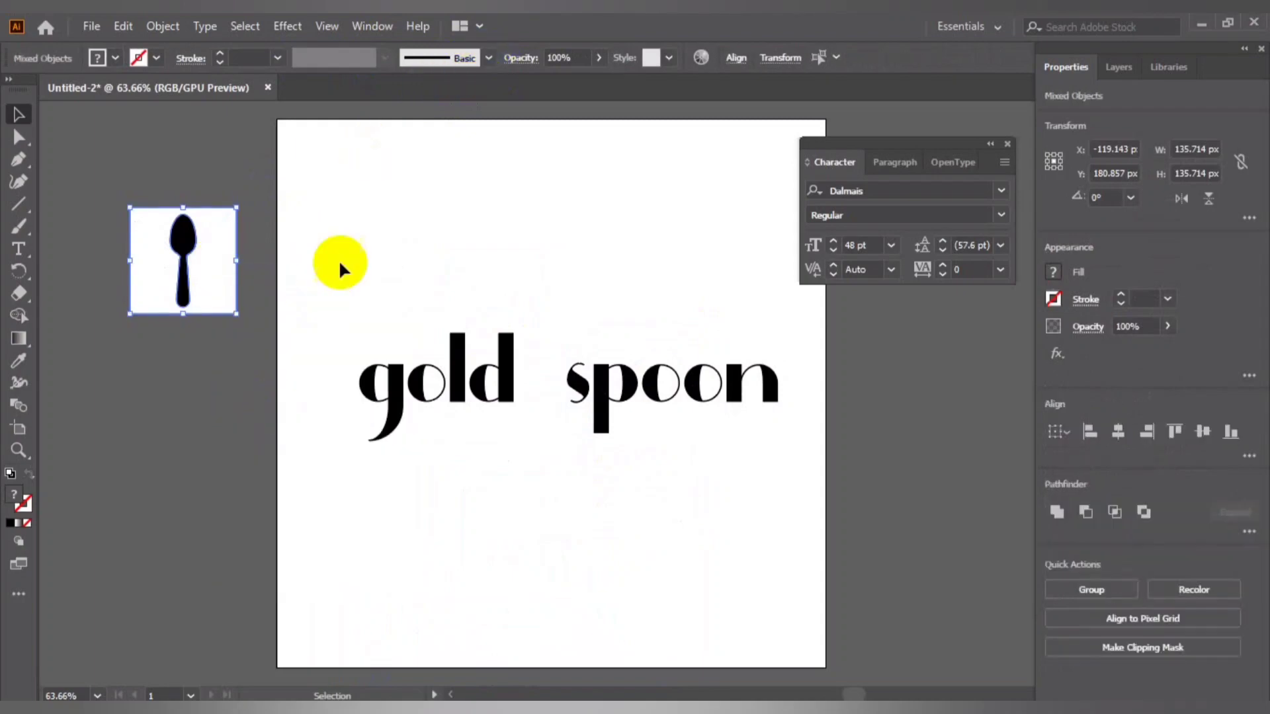
pyautogui.click(339, 259)
pyautogui.rightClick(225, 258)
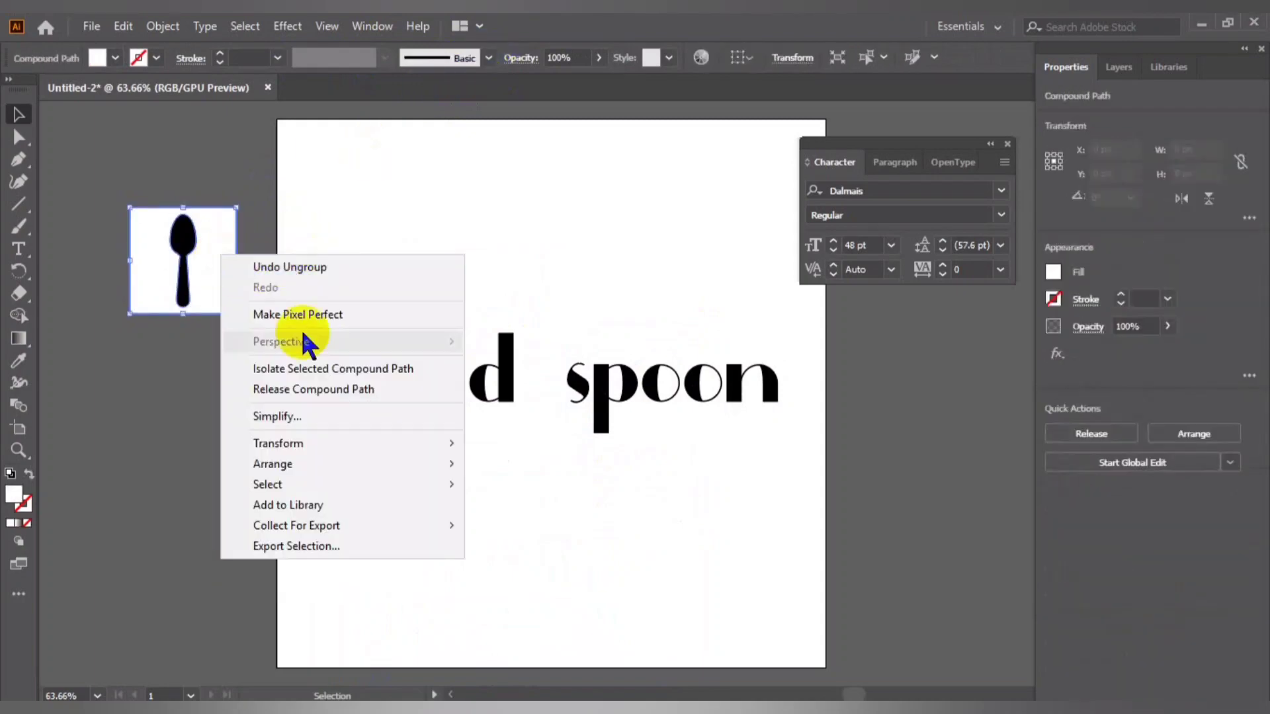
pyautogui.click(295, 207)
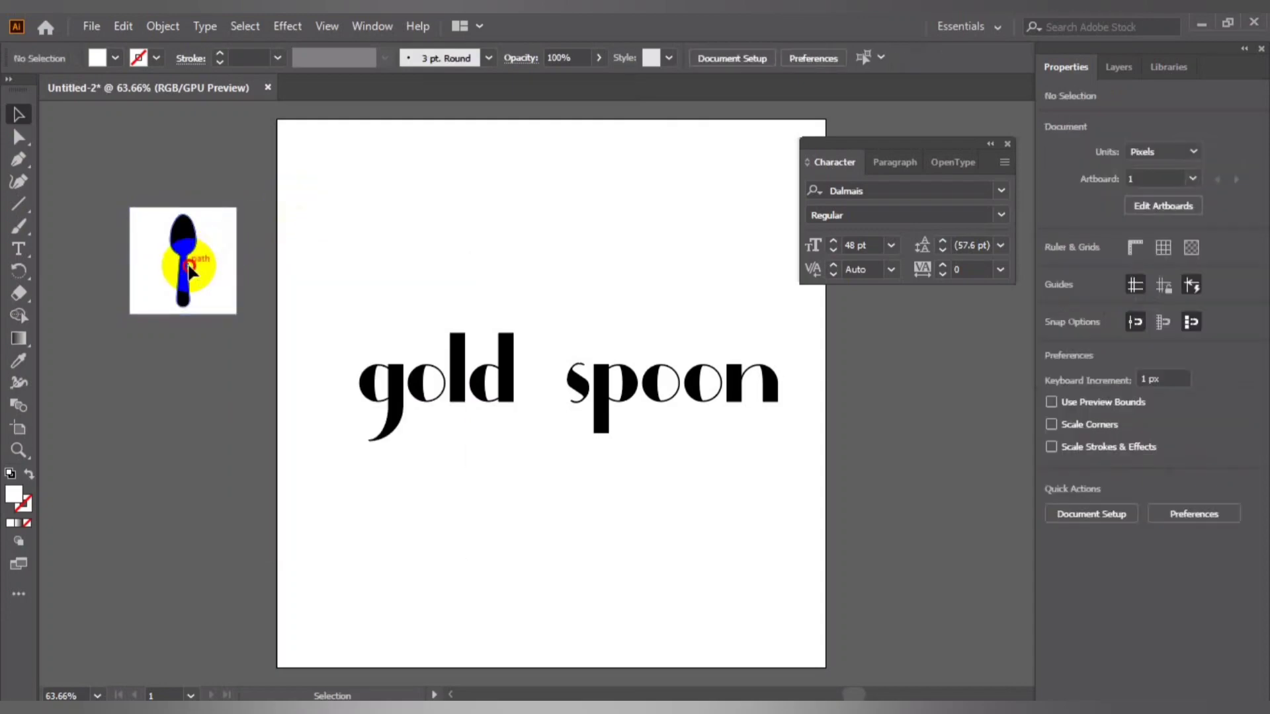
# - Place a copy of the spoon shape above 'gold' and delete the leftover thumbnail
pyautogui.click(185, 268)
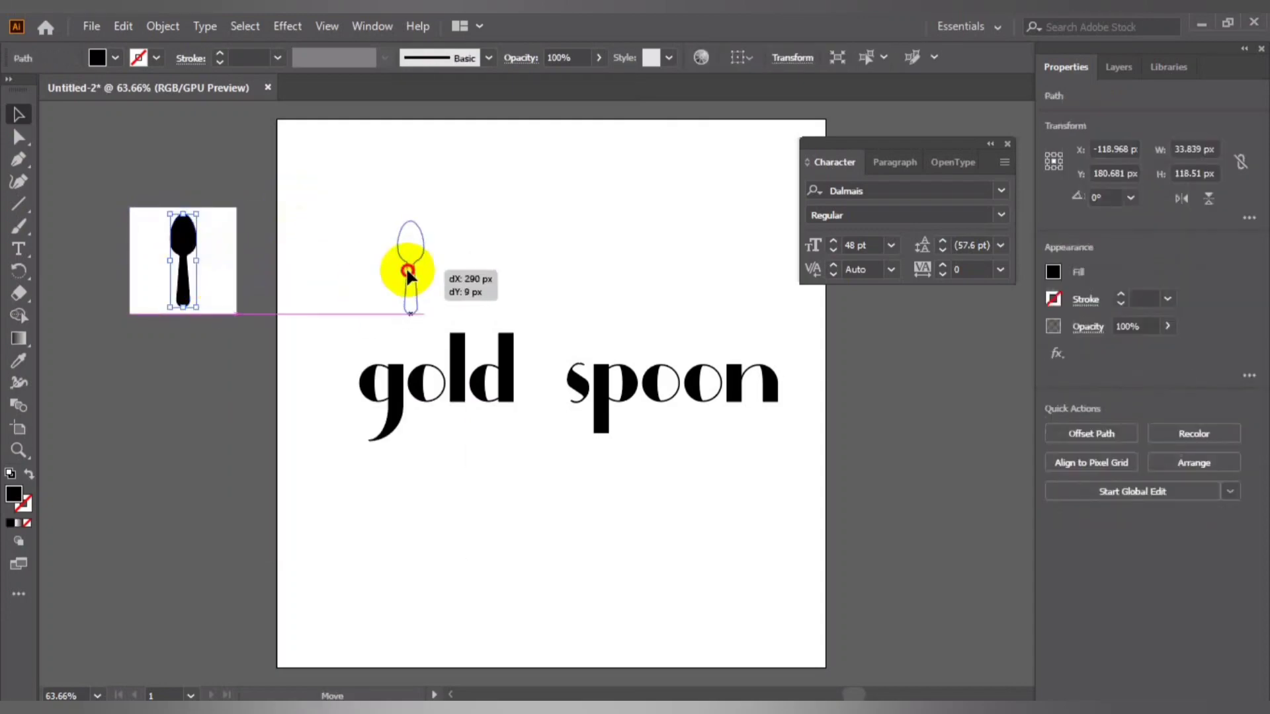
pyautogui.moveTo(179, 268); pyautogui.dragTo(407, 275)
pyautogui.click(146, 181)
pyautogui.moveTo(250, 343); pyautogui.dragTo(248, 340)
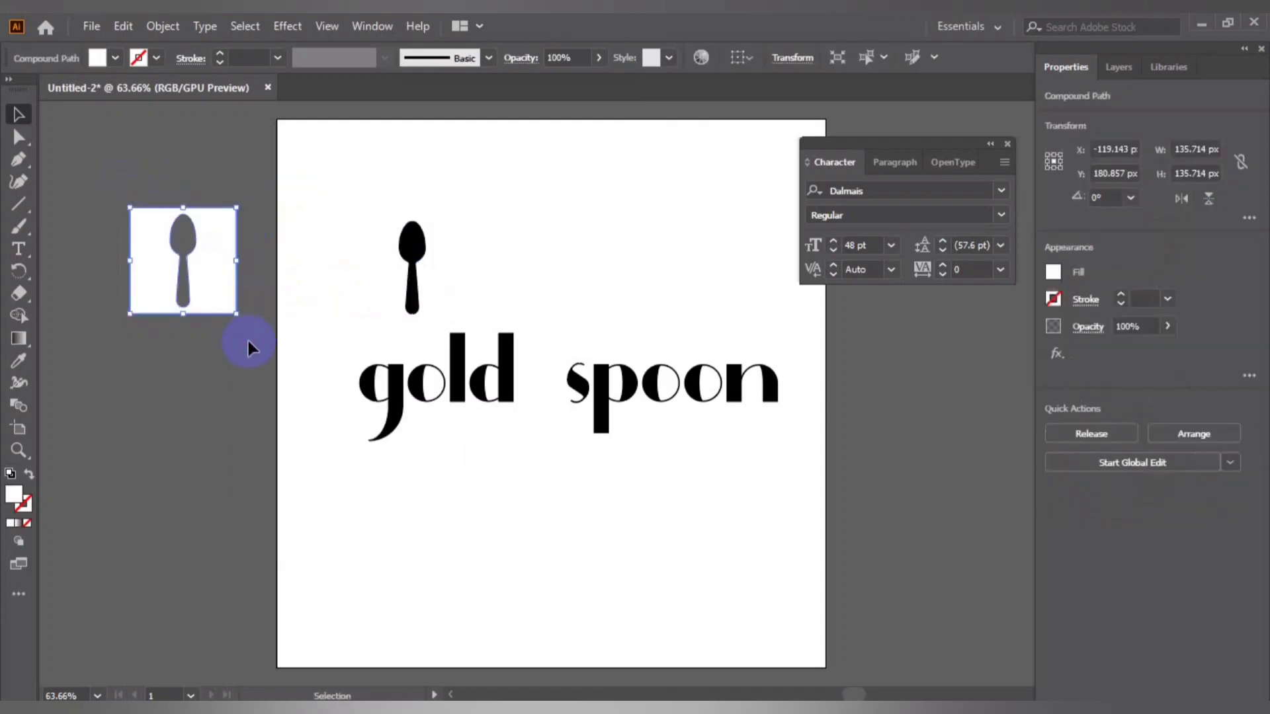
pyautogui.press('Delete')
# - Select the gold spoon text, then deselect it
pyautogui.click(506, 361)
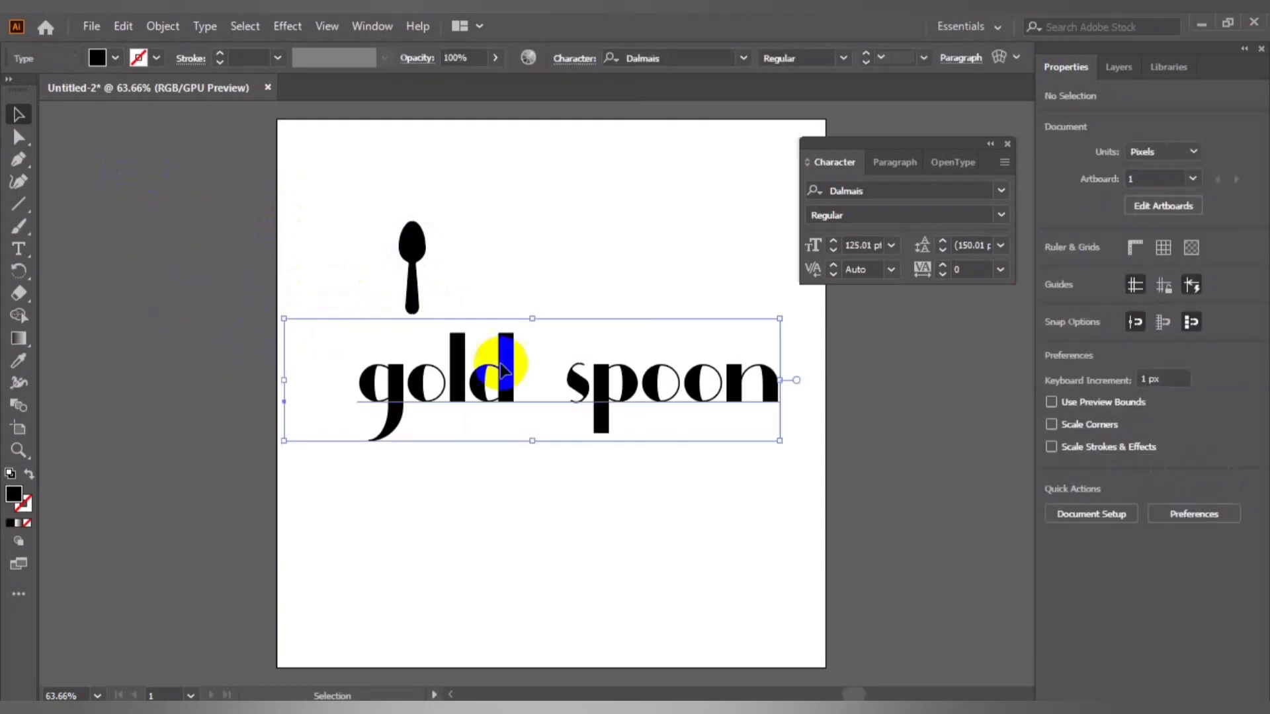
pyautogui.click(558, 525)
pyautogui.click(595, 397)
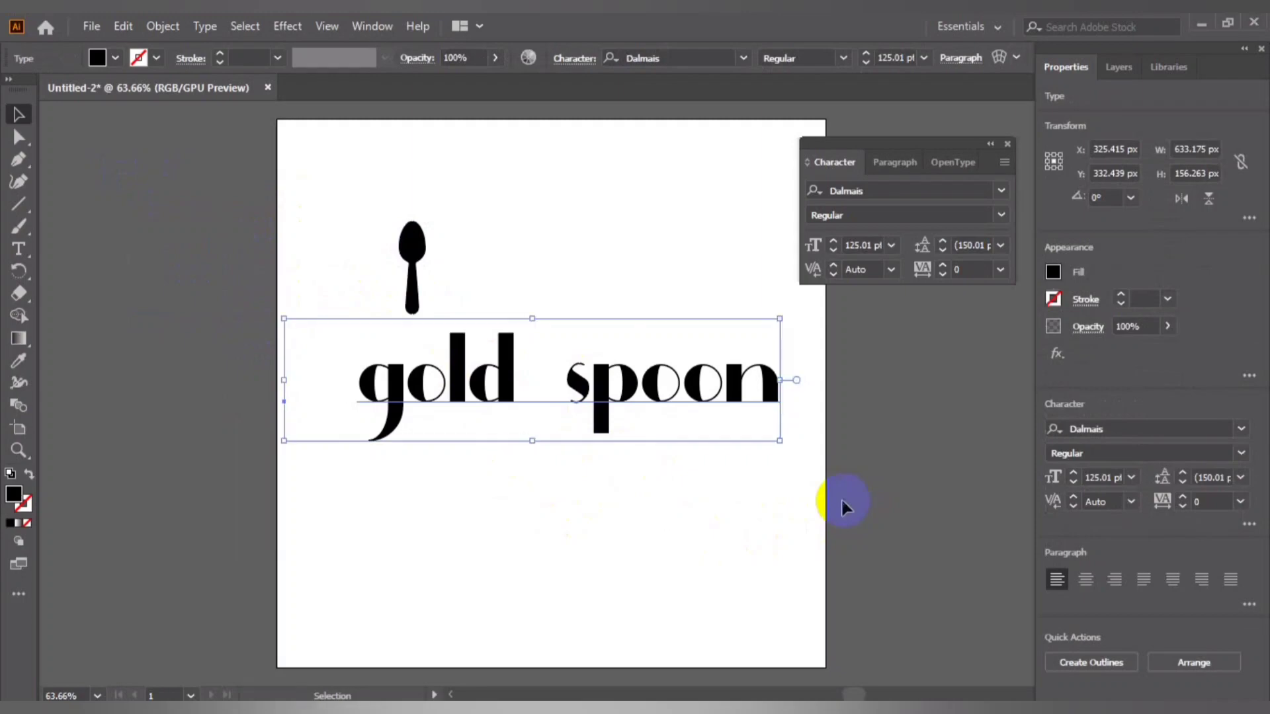
pyautogui.click(116, 497)
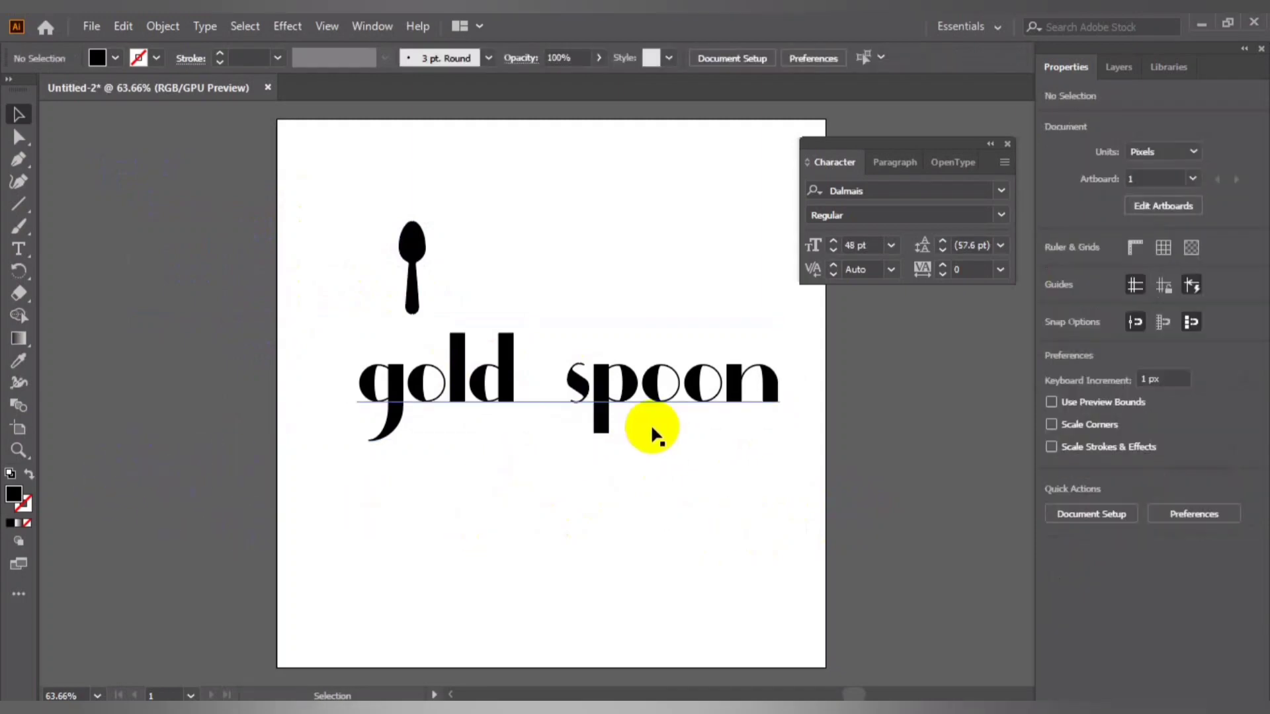
# - Create a Lorem ipsum placeholder near the artboard top and set it in Lato
pyautogui.click(19, 249)
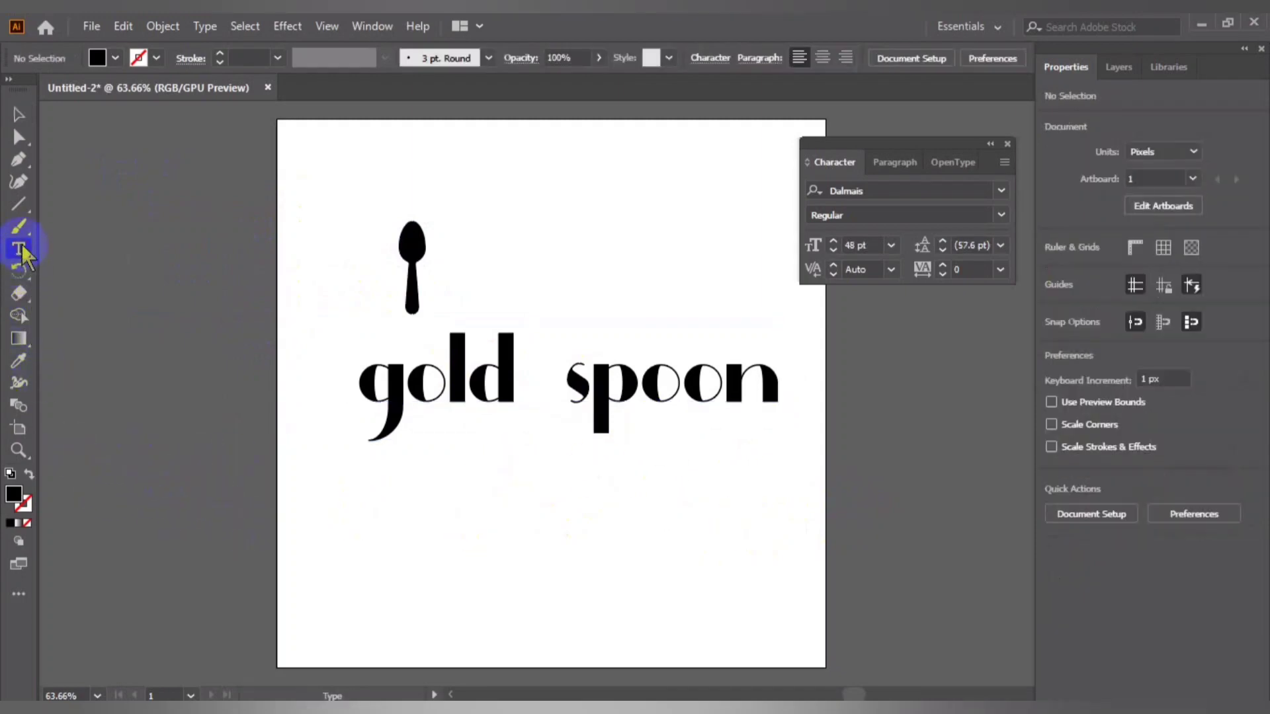
pyautogui.click(509, 193)
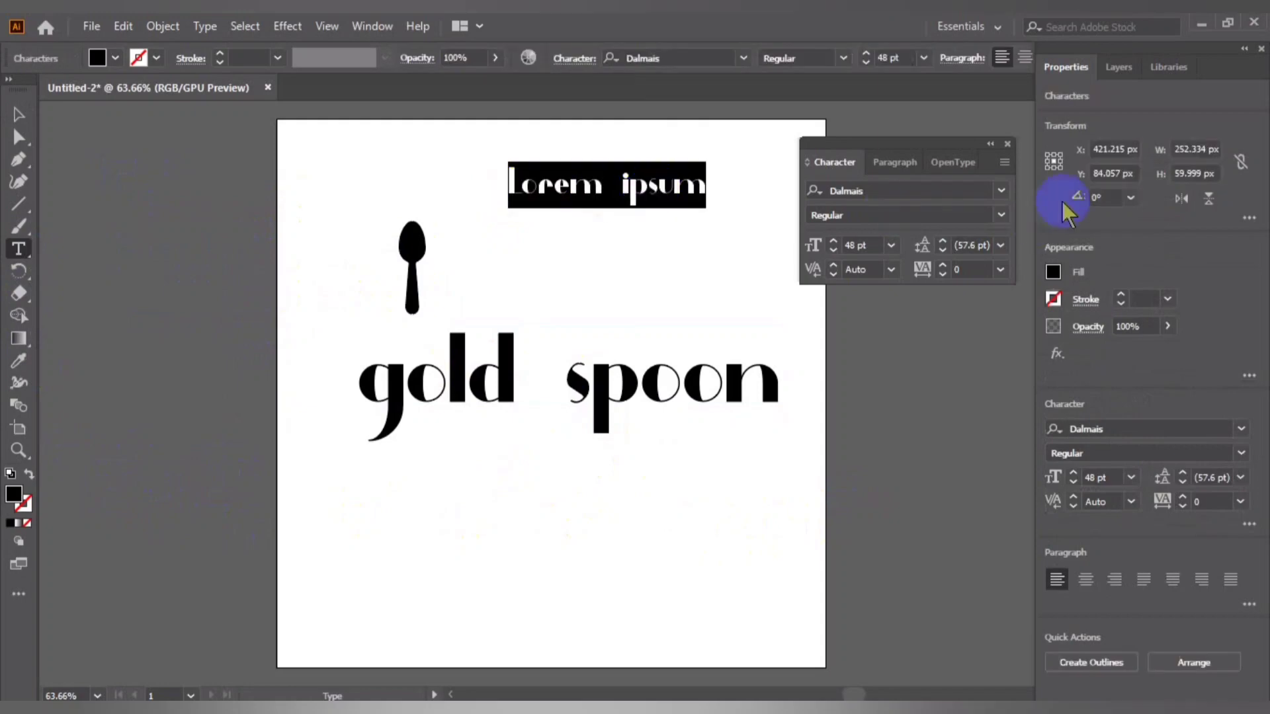
pyautogui.click(947, 191)
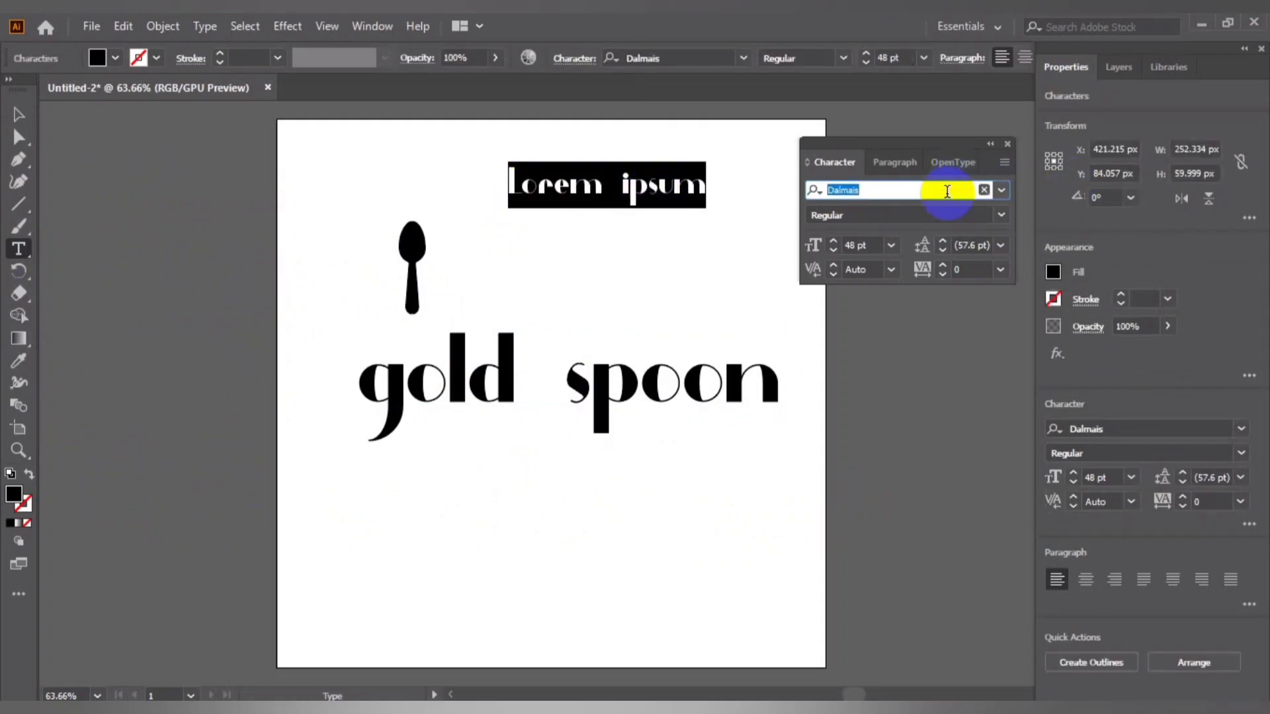
pyautogui.write('lato')
pyautogui.press('Return')
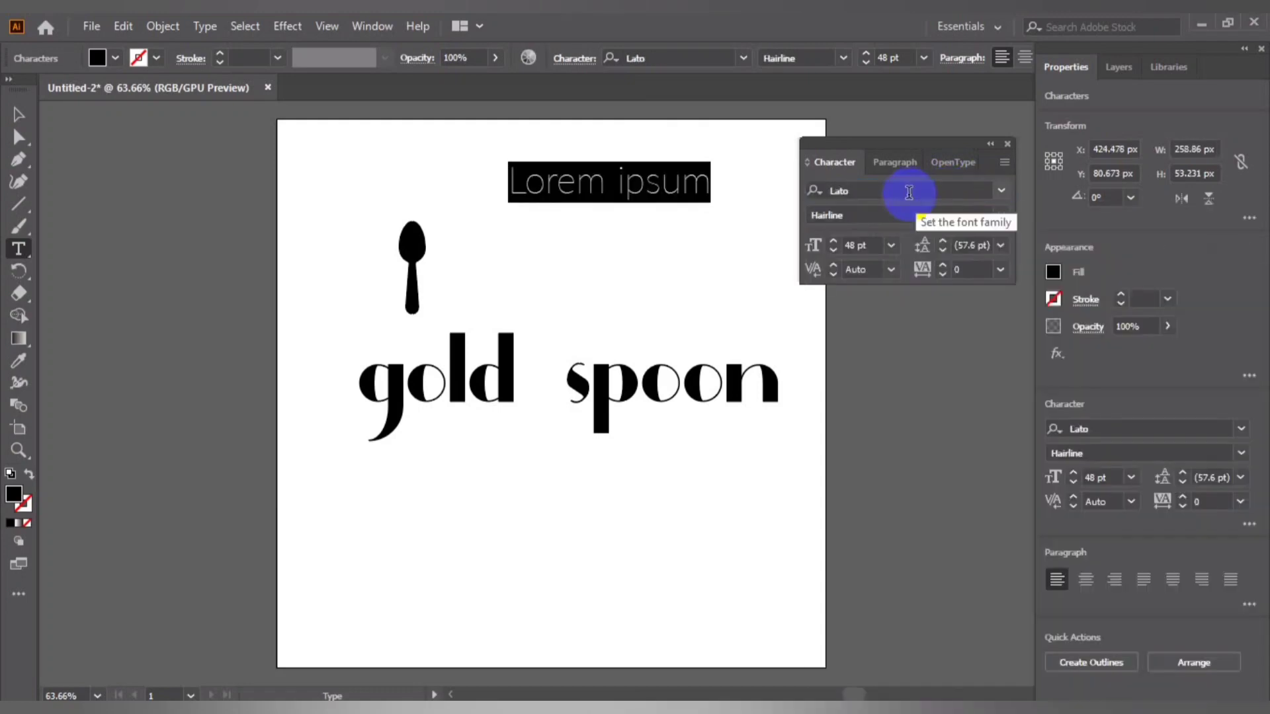
# - Set the placeholder's weight to Regular, then delete the Lorem ipsum text
pyautogui.moveTo(717, 176); pyautogui.dragTo(689, 170)
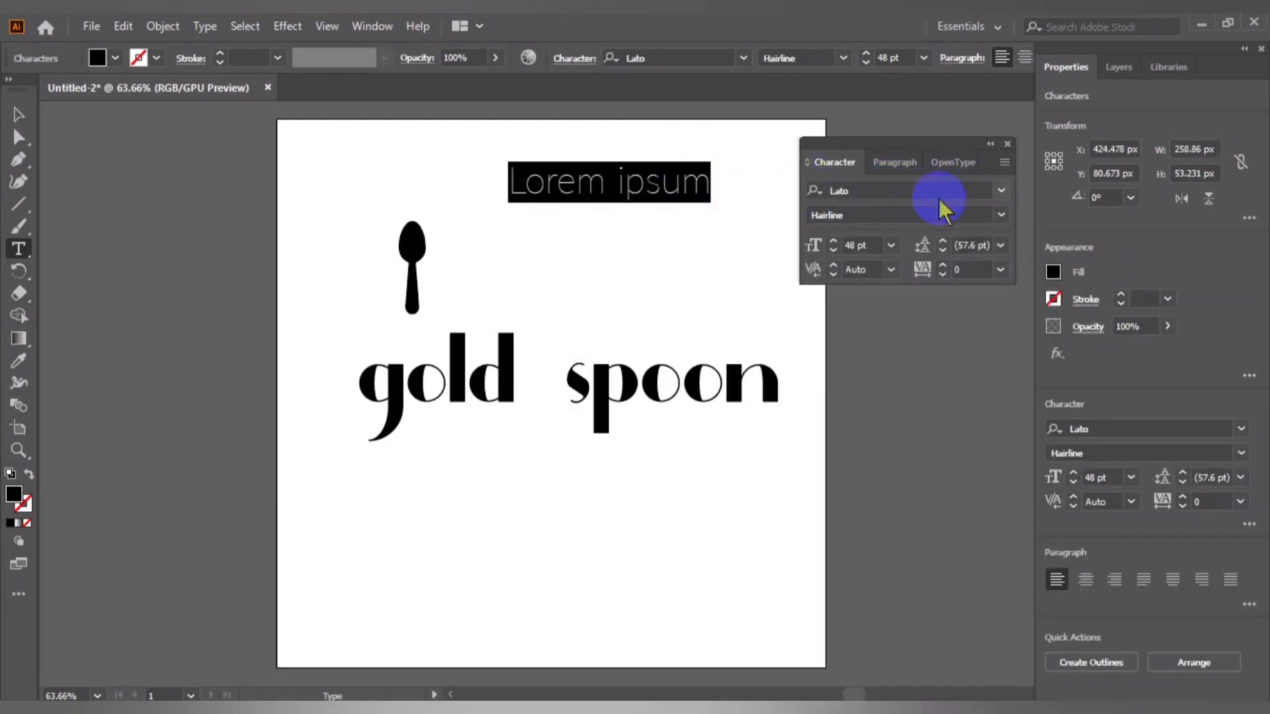
pyautogui.click(1001, 191)
pyautogui.click(899, 190)
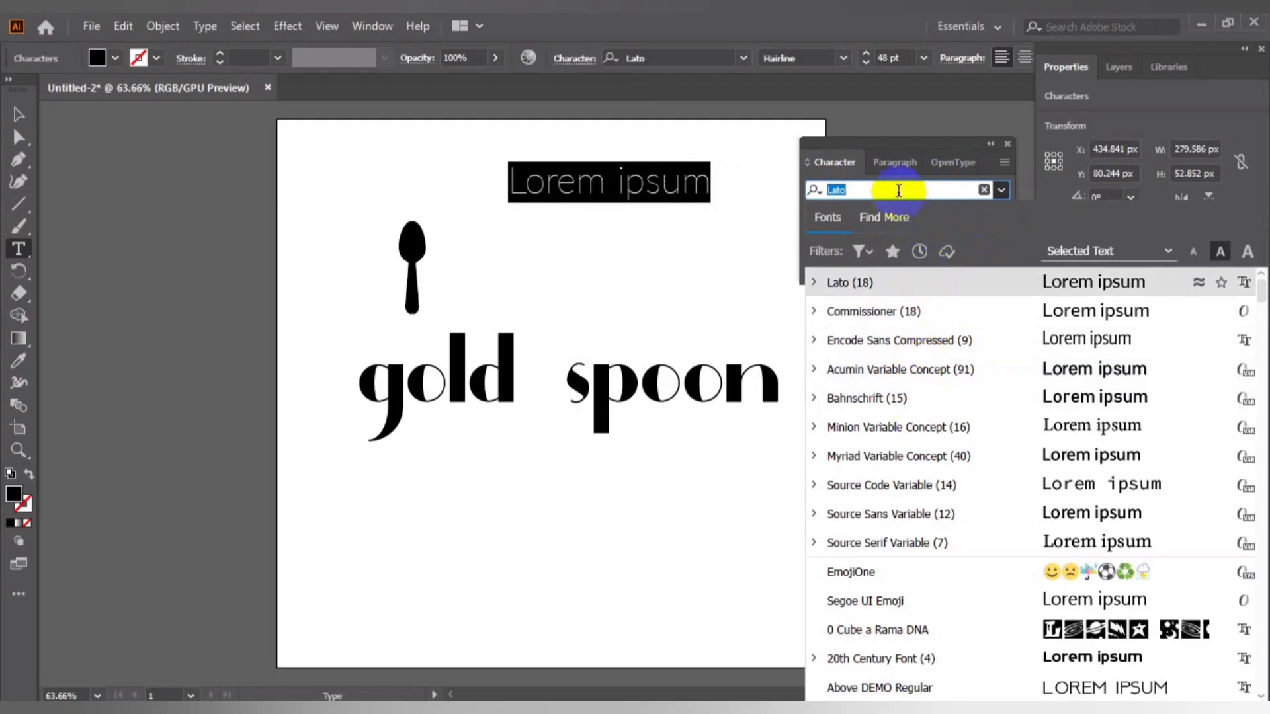
pyautogui.press('Escape')
pyautogui.press('Escape')
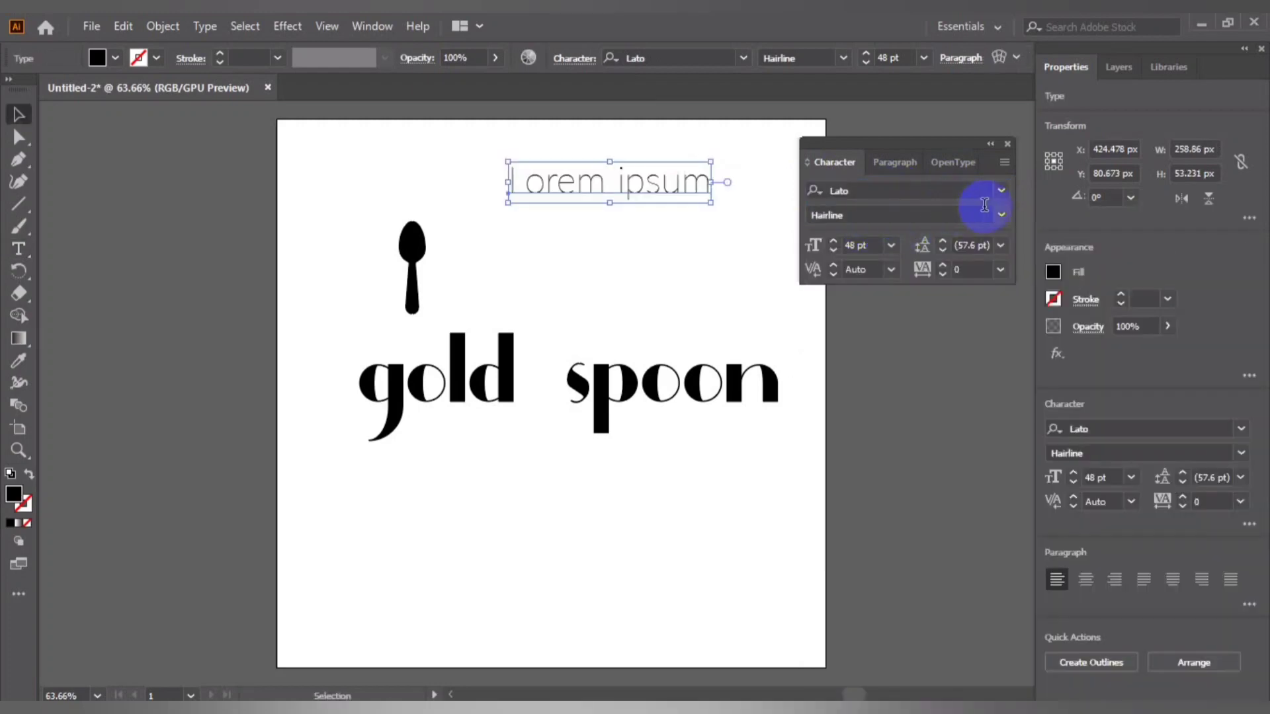
pyautogui.click(1000, 215)
pyautogui.click(878, 356)
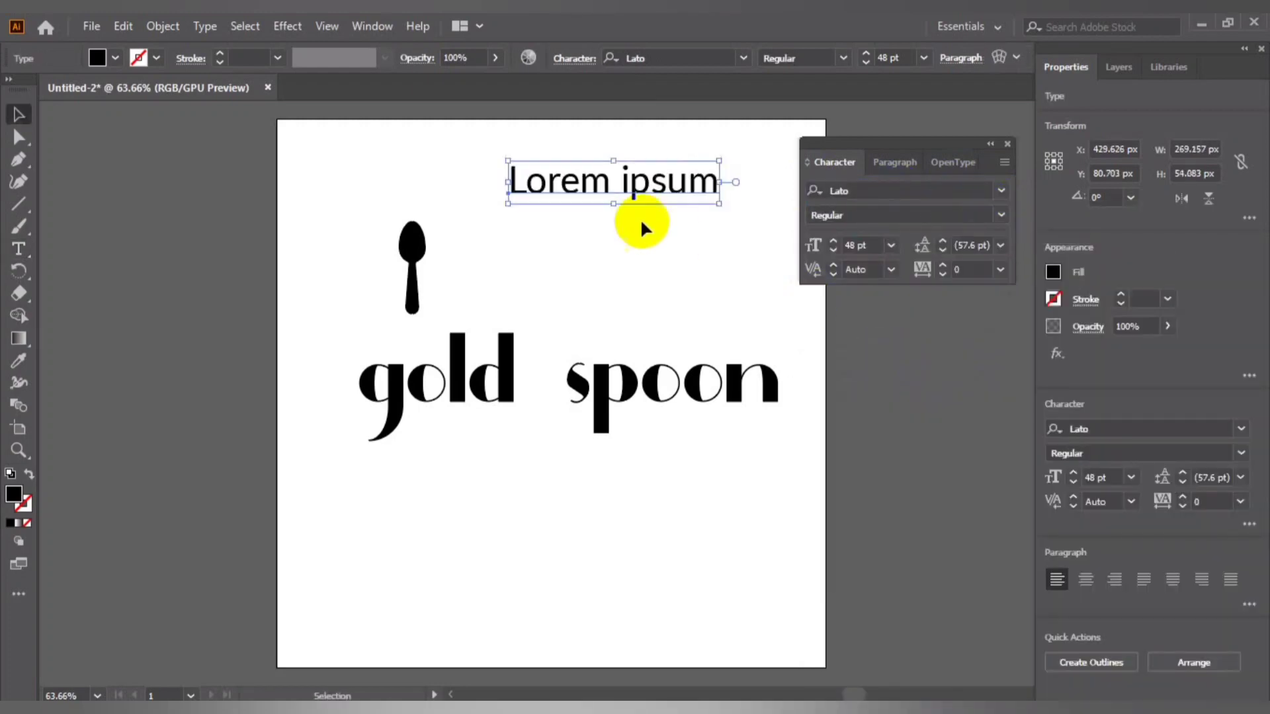
pyautogui.press('Delete')
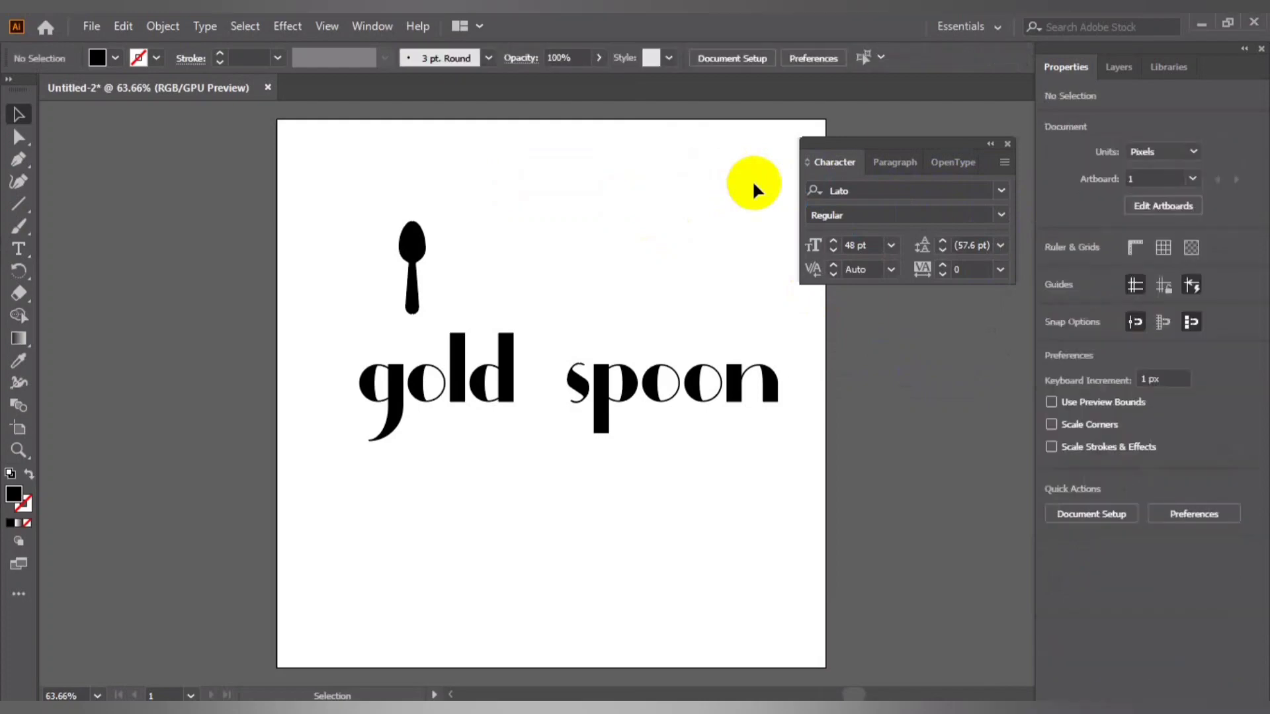
pyautogui.click(19, 249)
# - Add the note 'ctrl + shif + o' near the artboard top and reselect the gold spoon text
pyautogui.click(488, 188)
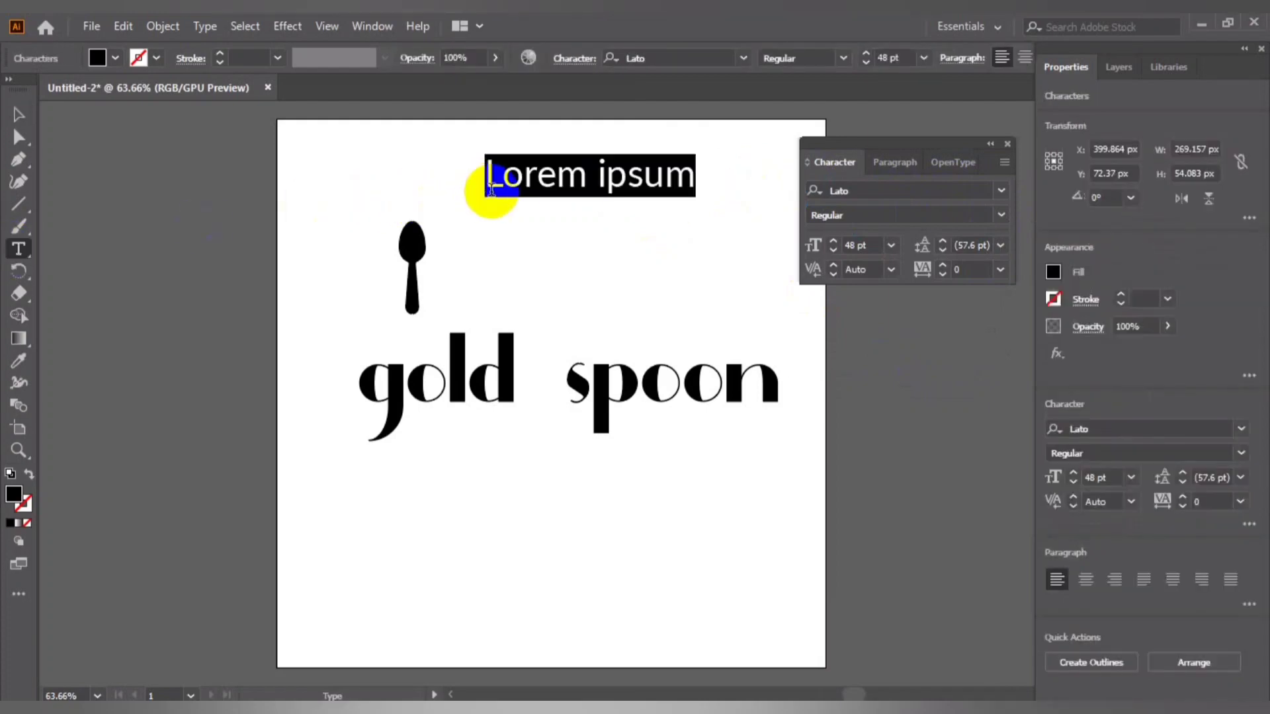
pyautogui.write('ctrl')
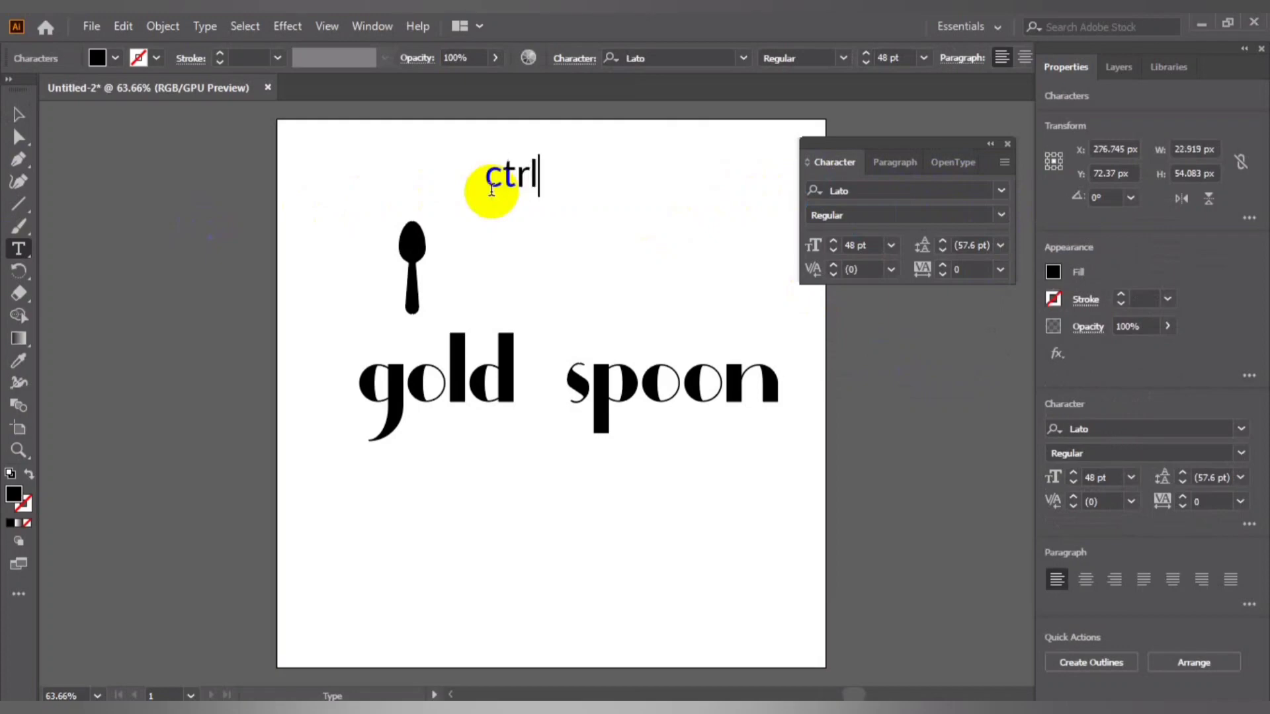
pyautogui.write(' + shif + o')
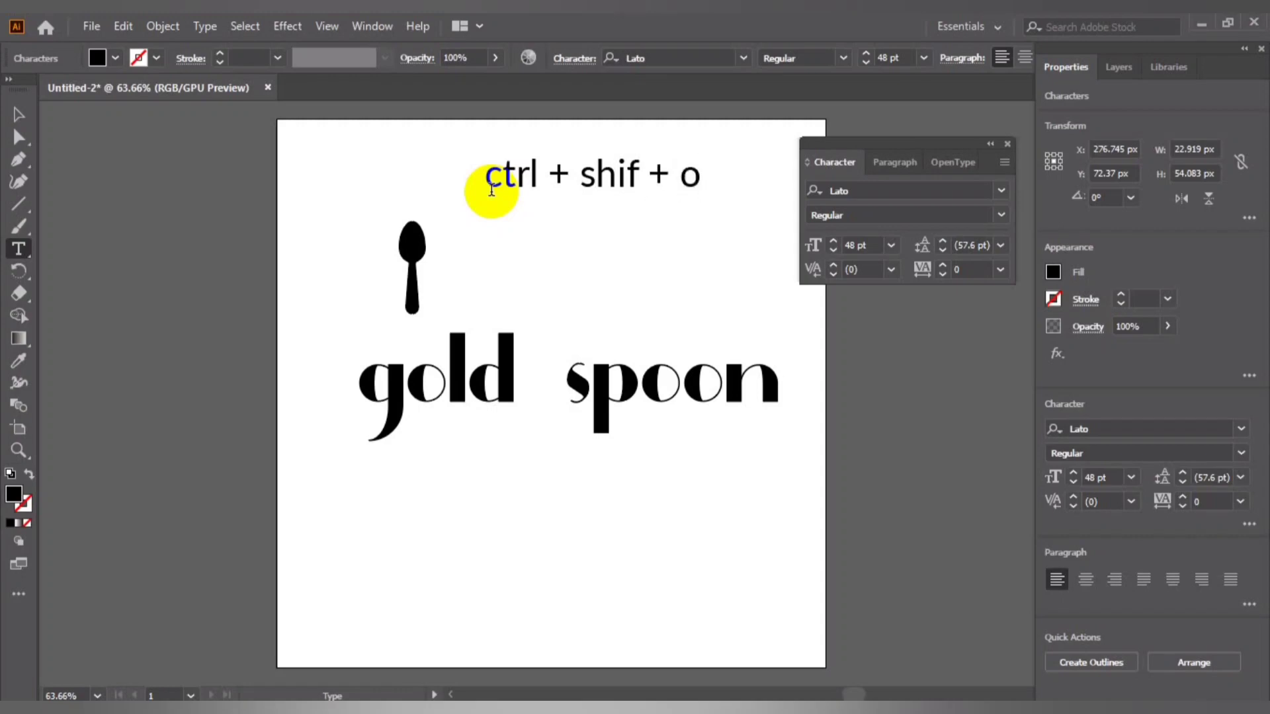
pyautogui.click(18, 114)
pyautogui.click(580, 162)
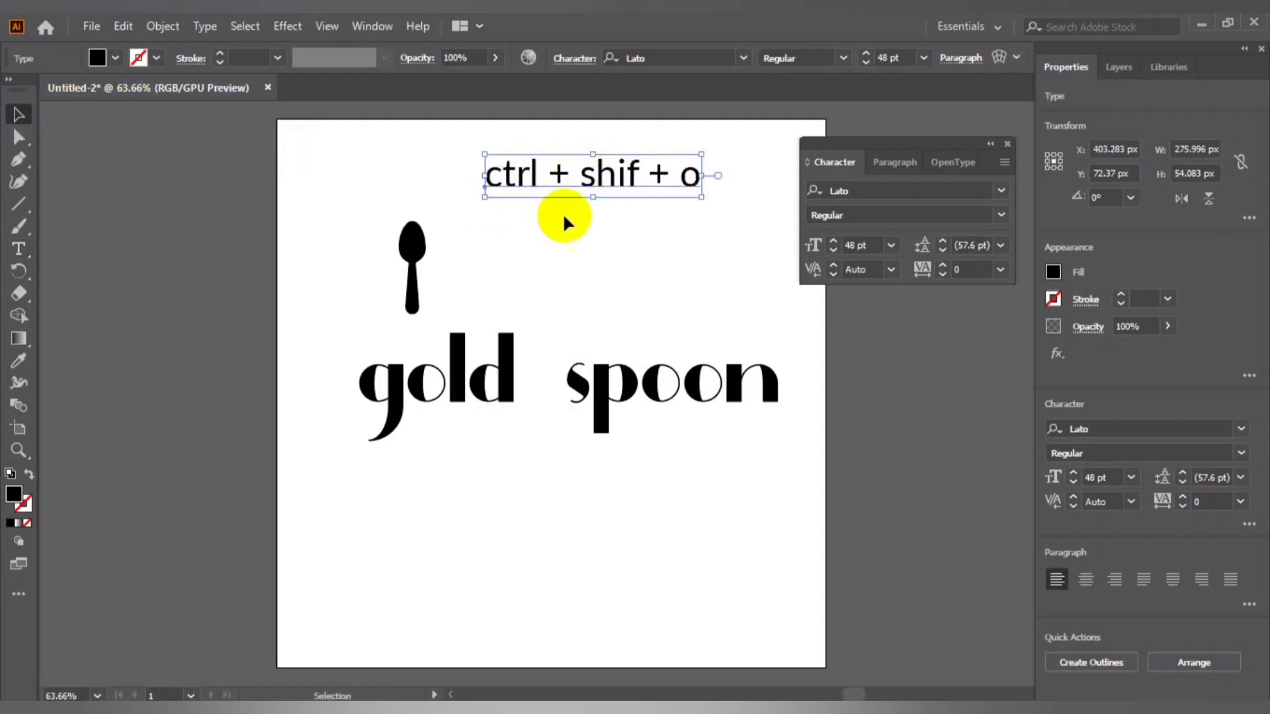
pyautogui.click(662, 243)
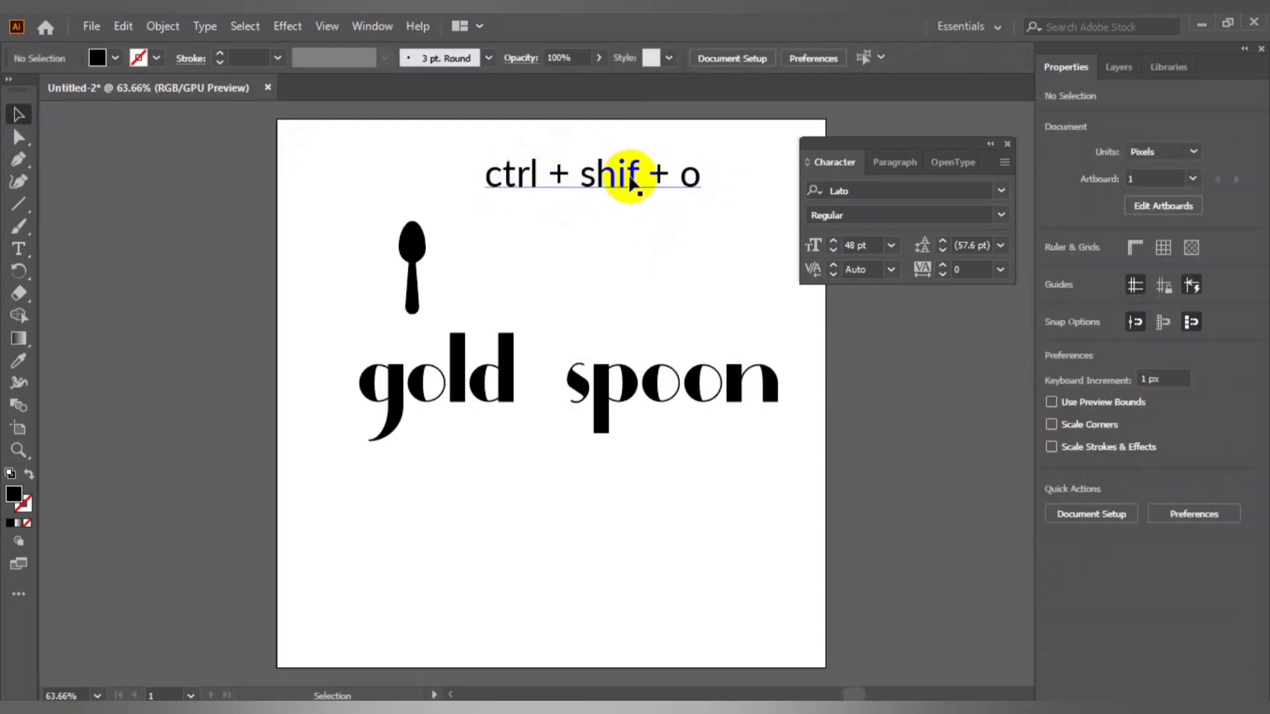
pyautogui.click(638, 391)
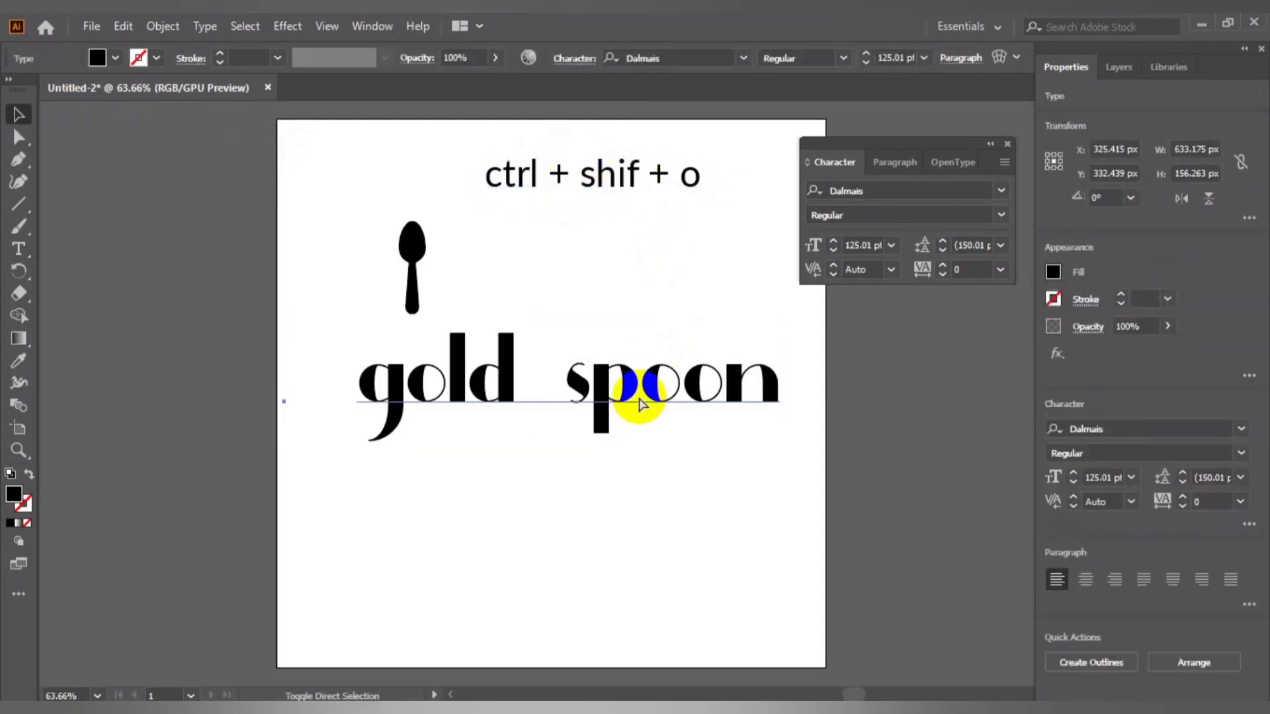
# - Outline the 'gold spoon' lettering, ungroup the letters, and remove the letter p
pyautogui.hotkey('ctrl', 'shift', 'o')
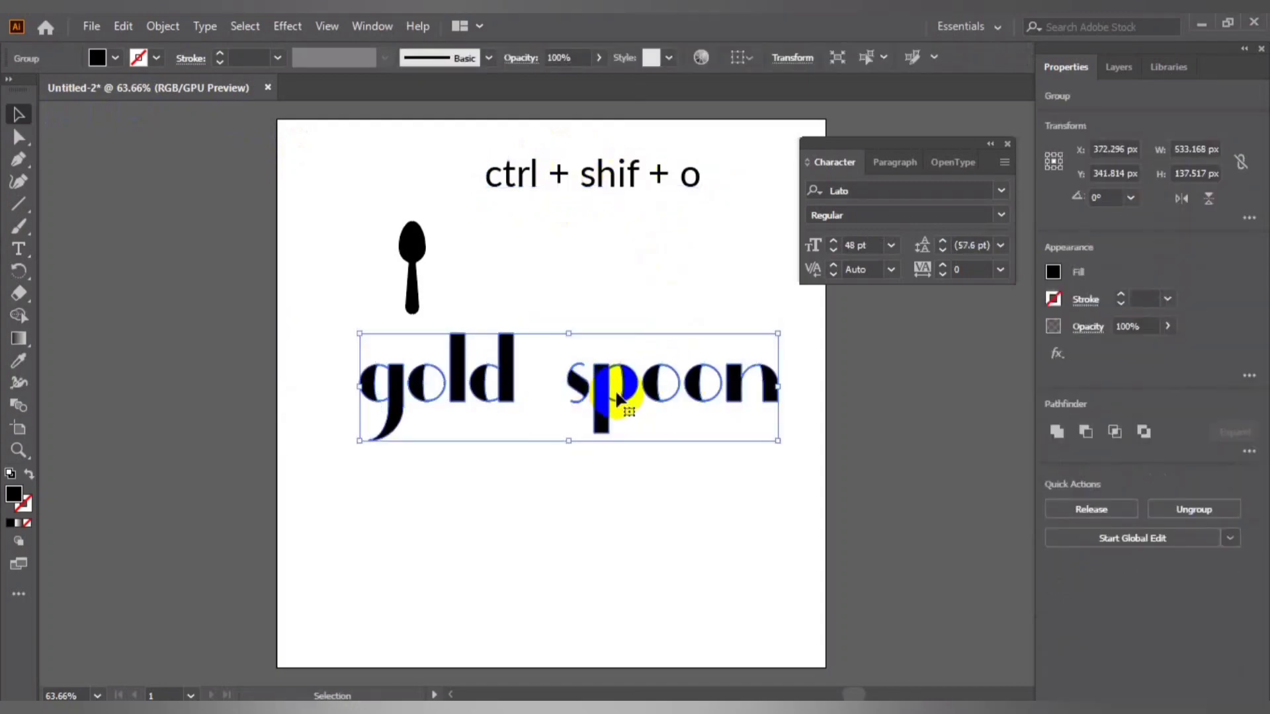
pyautogui.rightClick(608, 392)
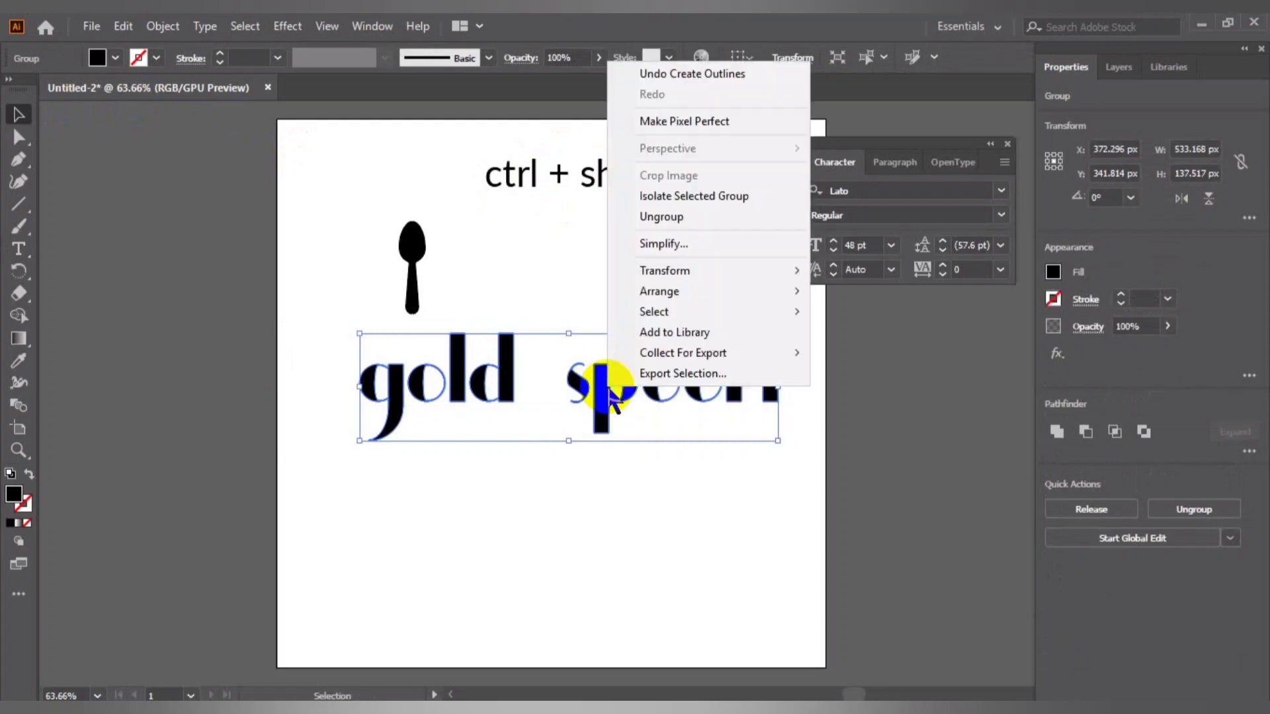
pyautogui.click(654, 219)
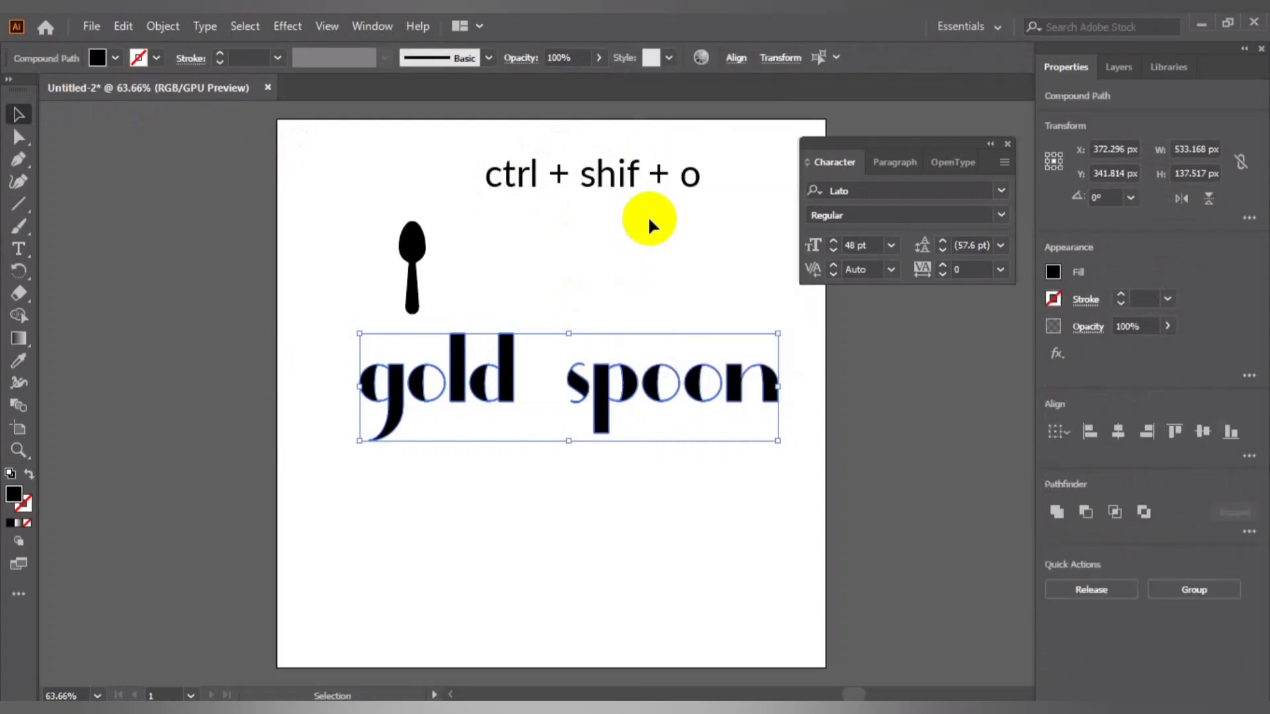
pyautogui.click(671, 501)
pyautogui.click(613, 406)
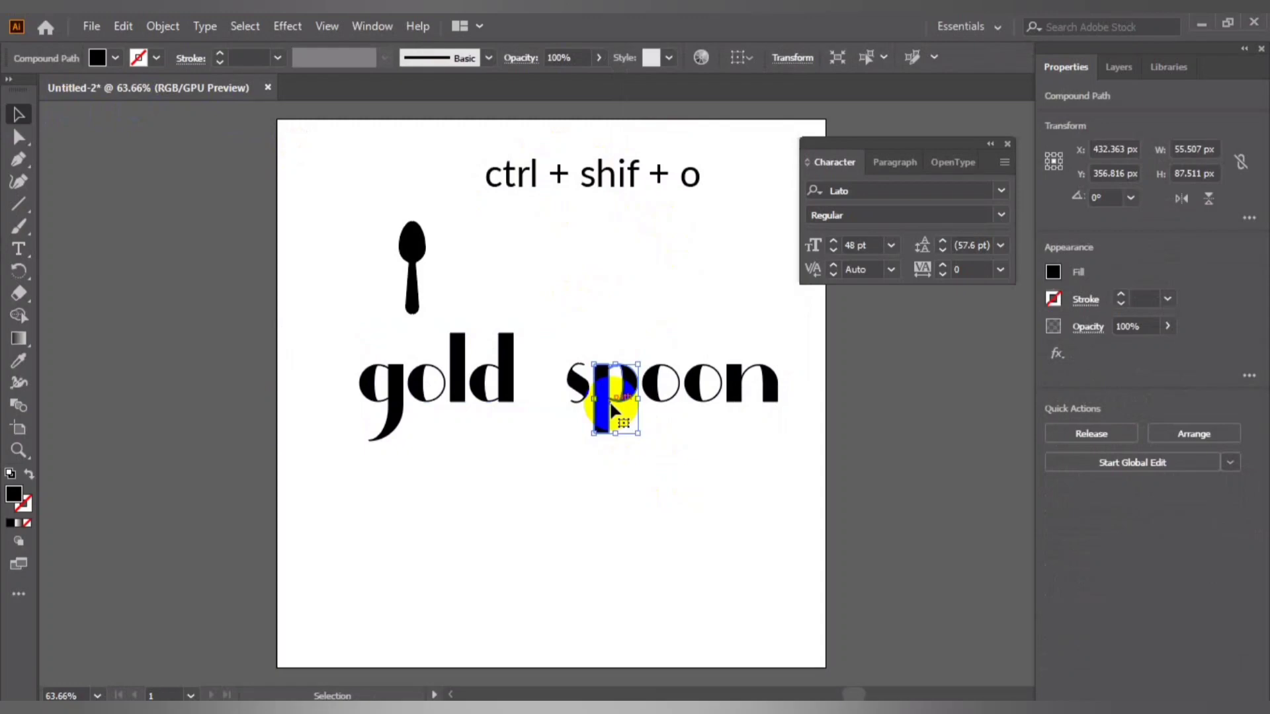
pyautogui.click(609, 399)
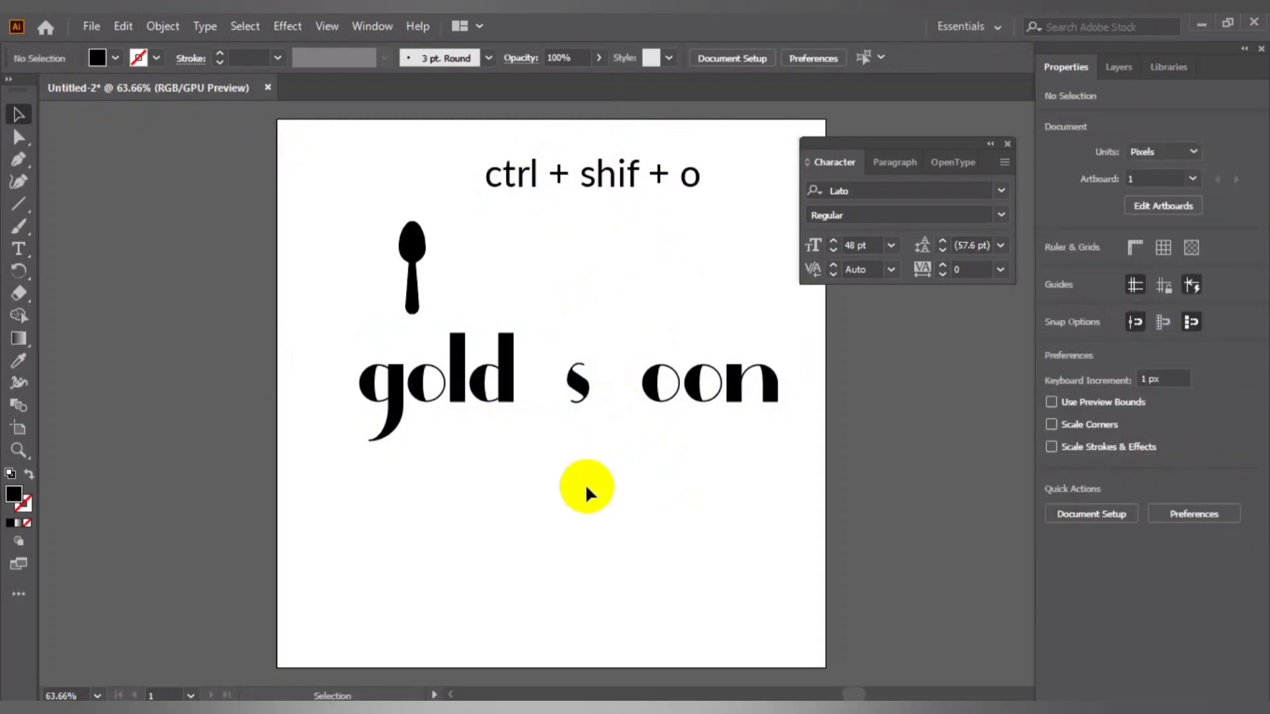
# - Drag the spoon shape into the gap left by the p in 'spoon'
pyautogui.moveTo(411, 268); pyautogui.dragTo(611, 425)
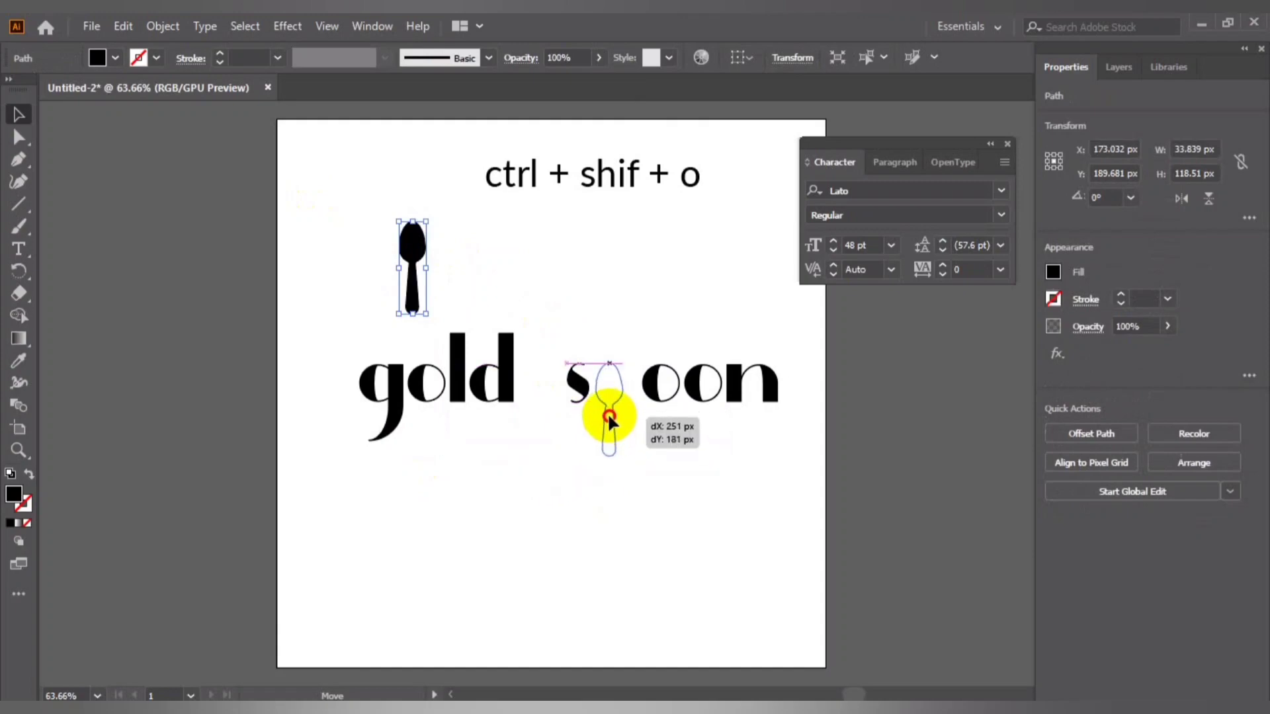
pyautogui.moveTo(611, 426); pyautogui.dragTo(612, 425)
pyautogui.click(700, 502)
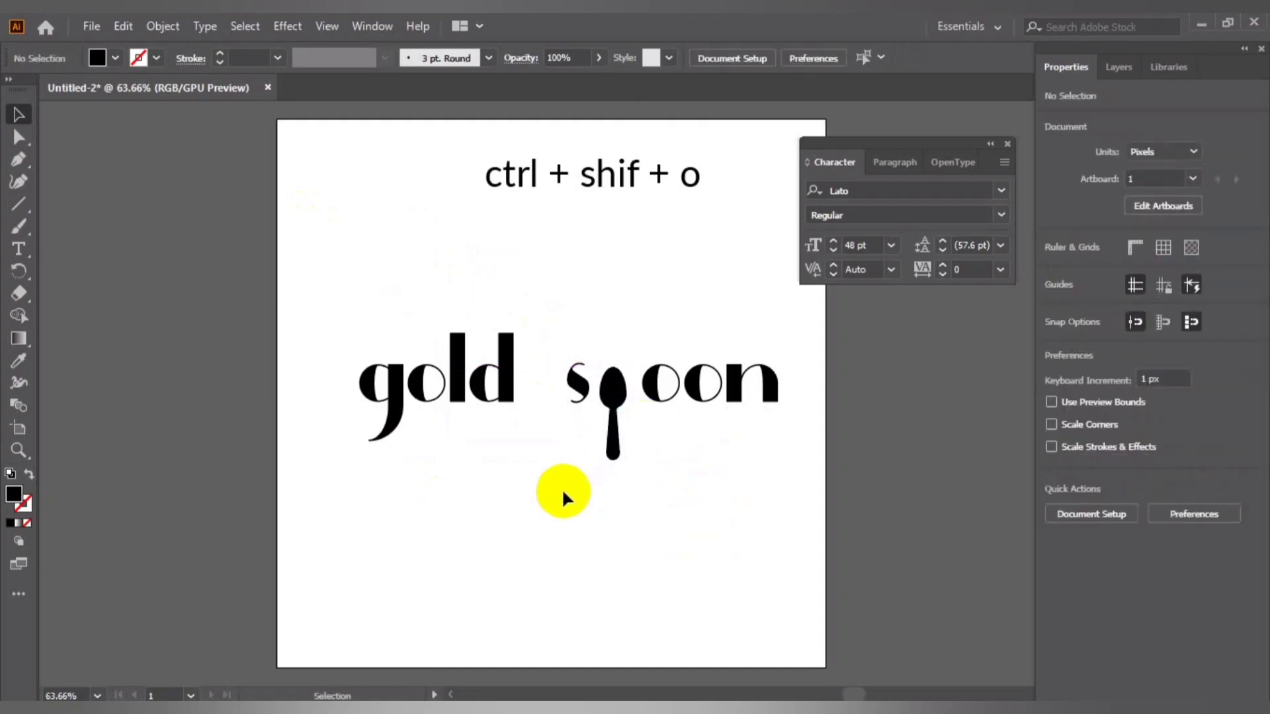
# - Enlarge the spoon, reposition it, and nudge it up to fit the lettering
pyautogui.click(615, 445)
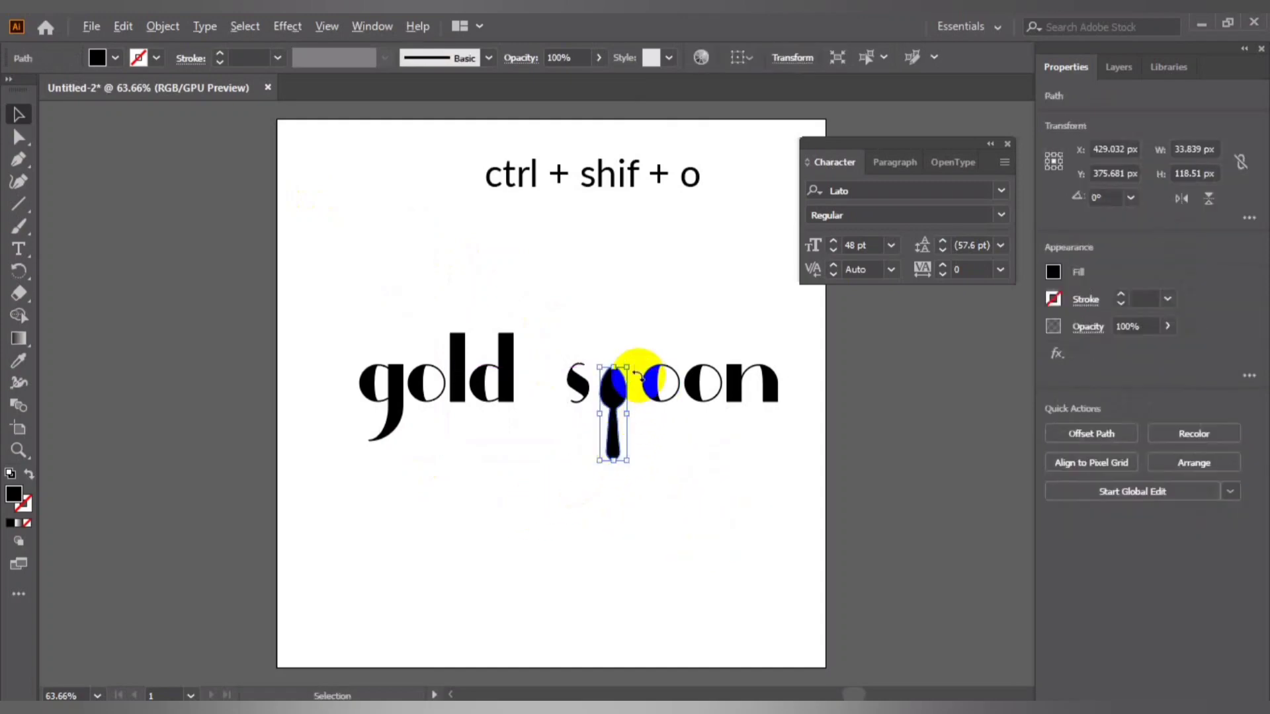
pyautogui.moveTo(630, 366); pyautogui.dragTo(636, 341)
pyautogui.click(681, 448)
pyautogui.moveTo(599, 404); pyautogui.dragTo(612, 427)
pyautogui.click(696, 457)
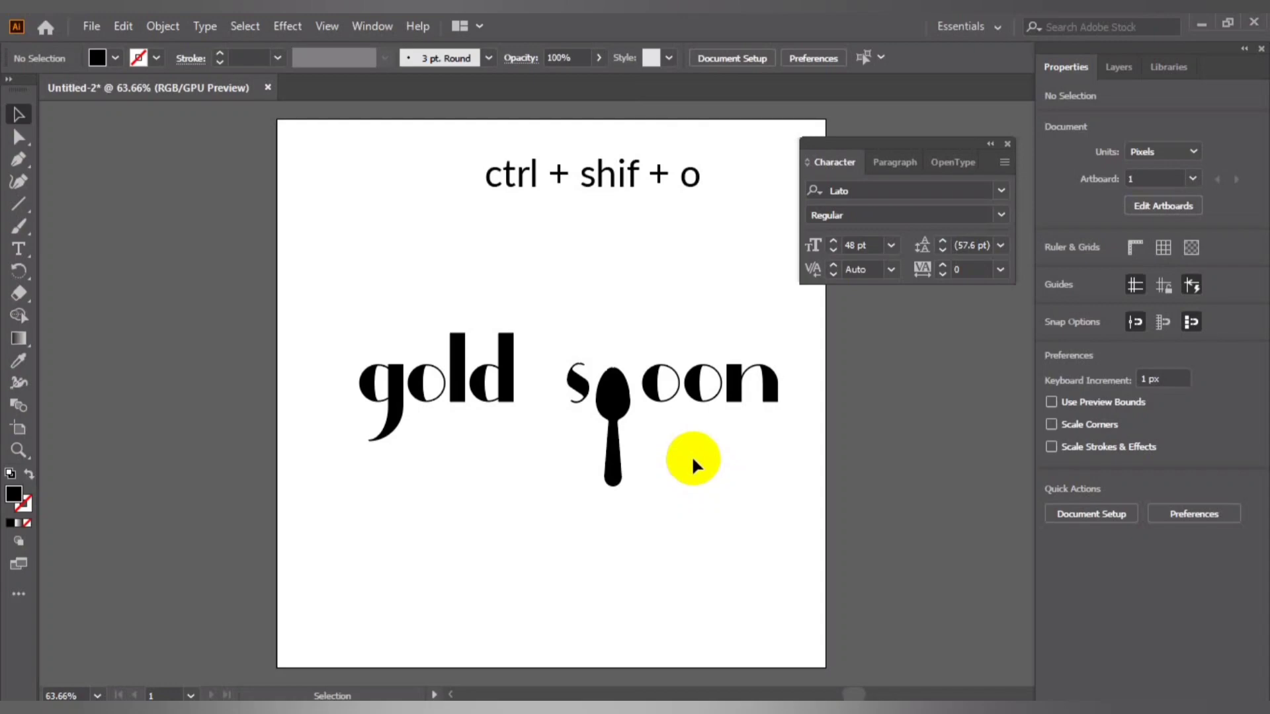
pyautogui.click(614, 455)
pyautogui.press('Up')
pyautogui.press('Up')
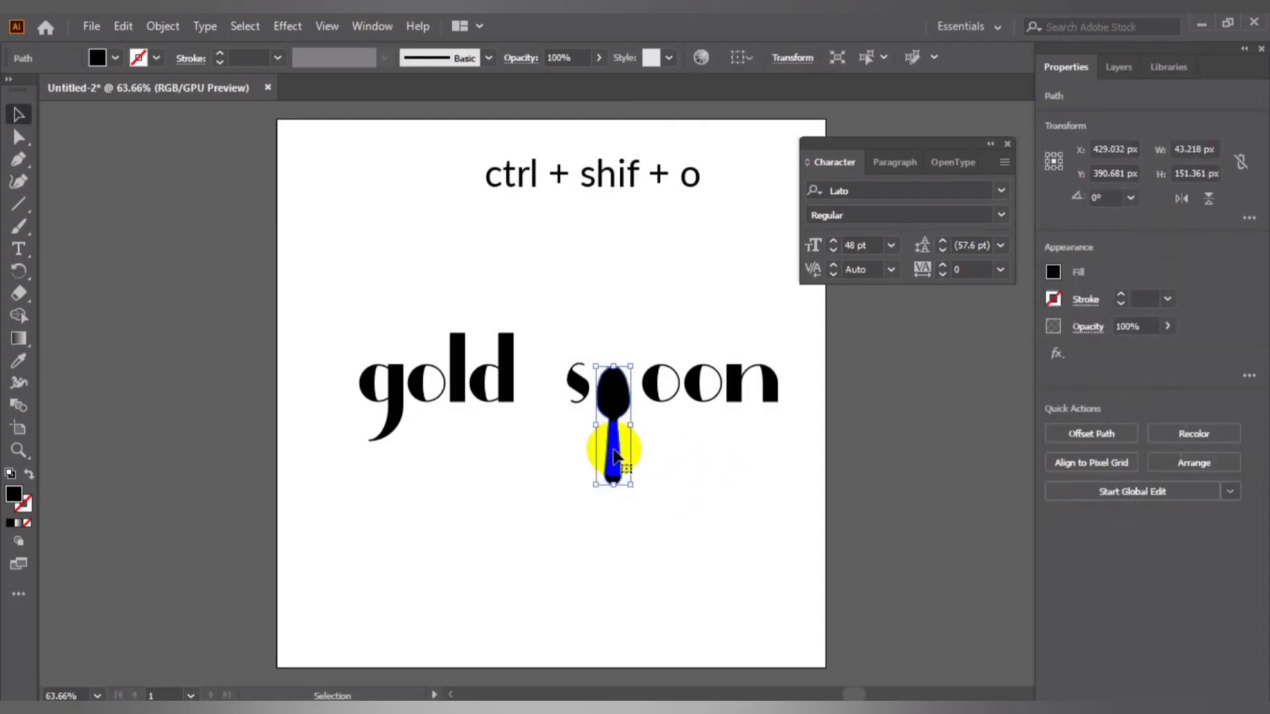
pyautogui.click(708, 448)
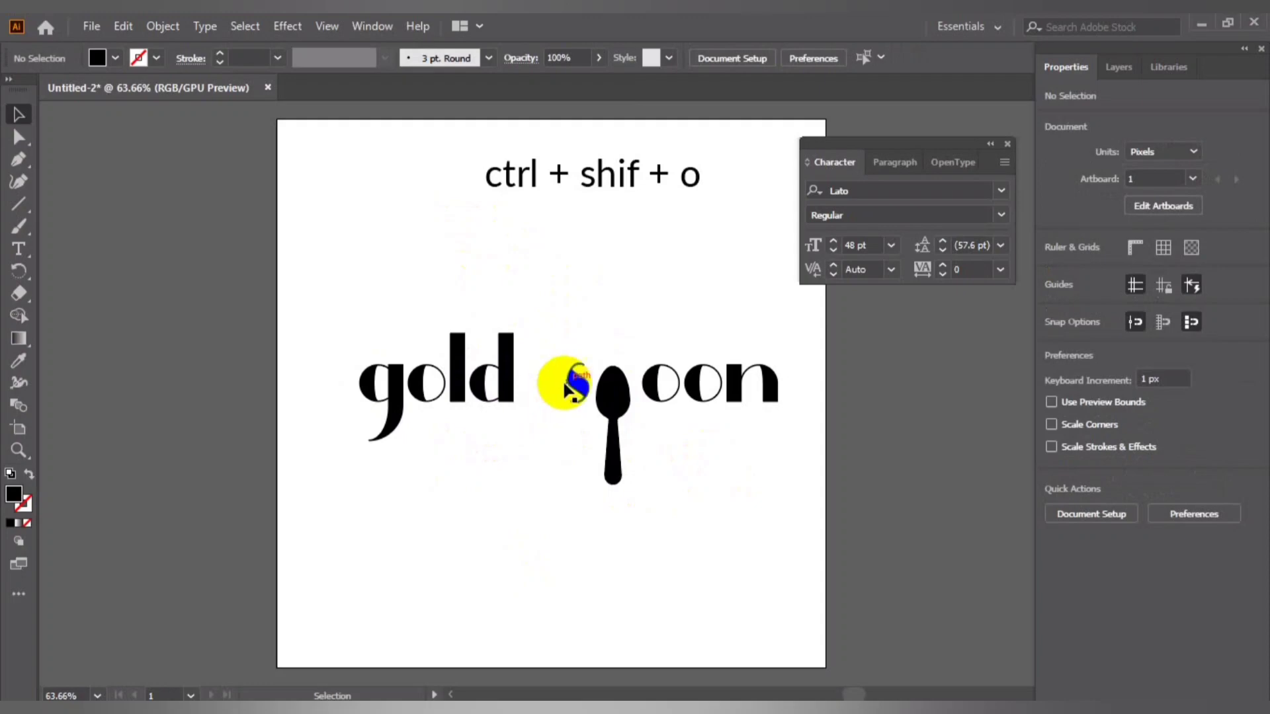
# - Group the 'spoon' letters with the spoon and nudge the word closer to 'gold'
pyautogui.moveTo(547, 344)
pyautogui.mouseDown()
pyautogui.moveTo(752, 416)
pyautogui.moveTo(790, 417)
pyautogui.mouseUp()
pyautogui.rightClick(708, 382)
pyautogui.click(748, 529)
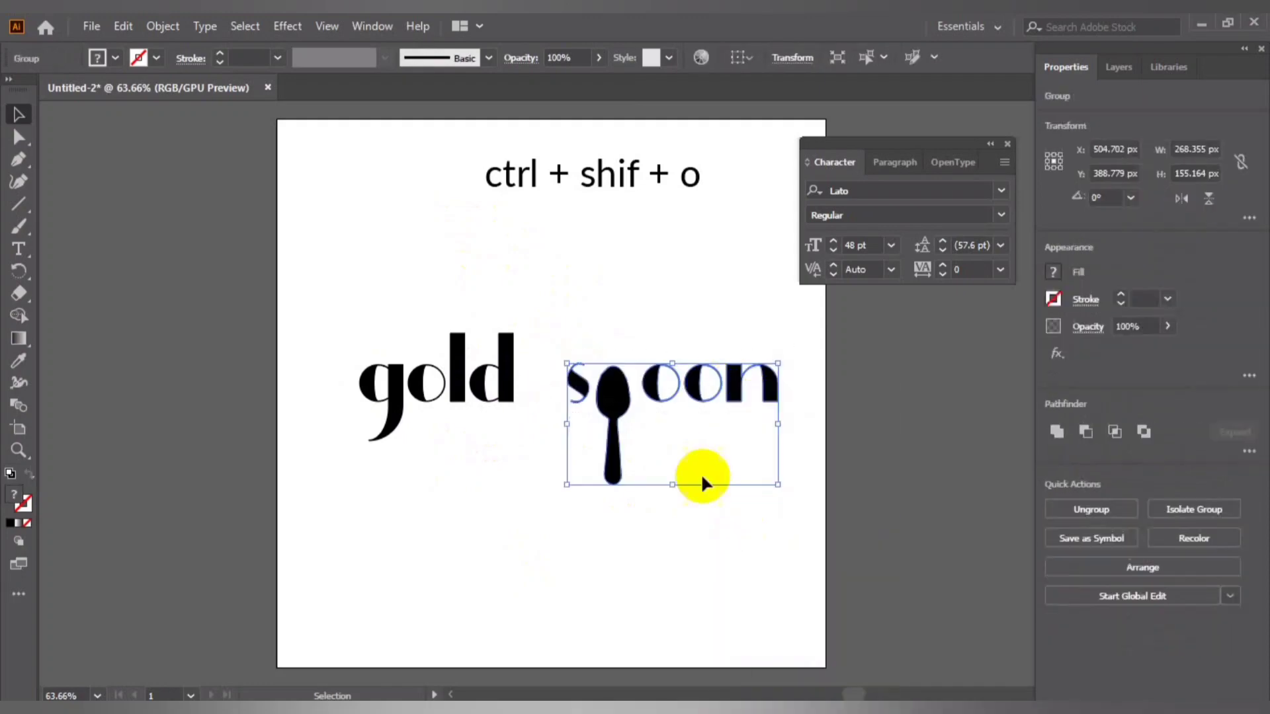
pyautogui.press('Left')
pyautogui.press('Left')
pyautogui.press('Left')
pyautogui.press('Left')
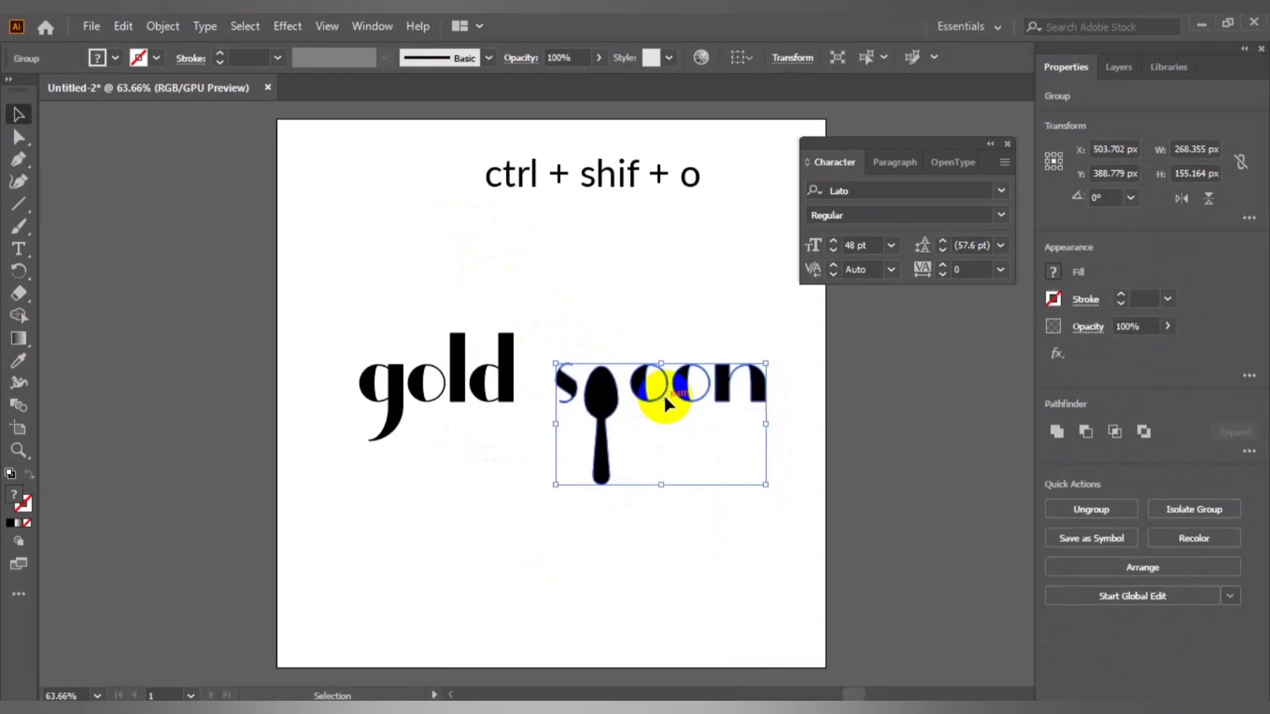
pyautogui.press('Left')
pyautogui.press('Left')
pyautogui.press('Left')
pyautogui.press('Left')
pyautogui.press('Left')
pyautogui.press('Left')
pyautogui.press('Left')
pyautogui.press('Left')
pyautogui.press('Left')
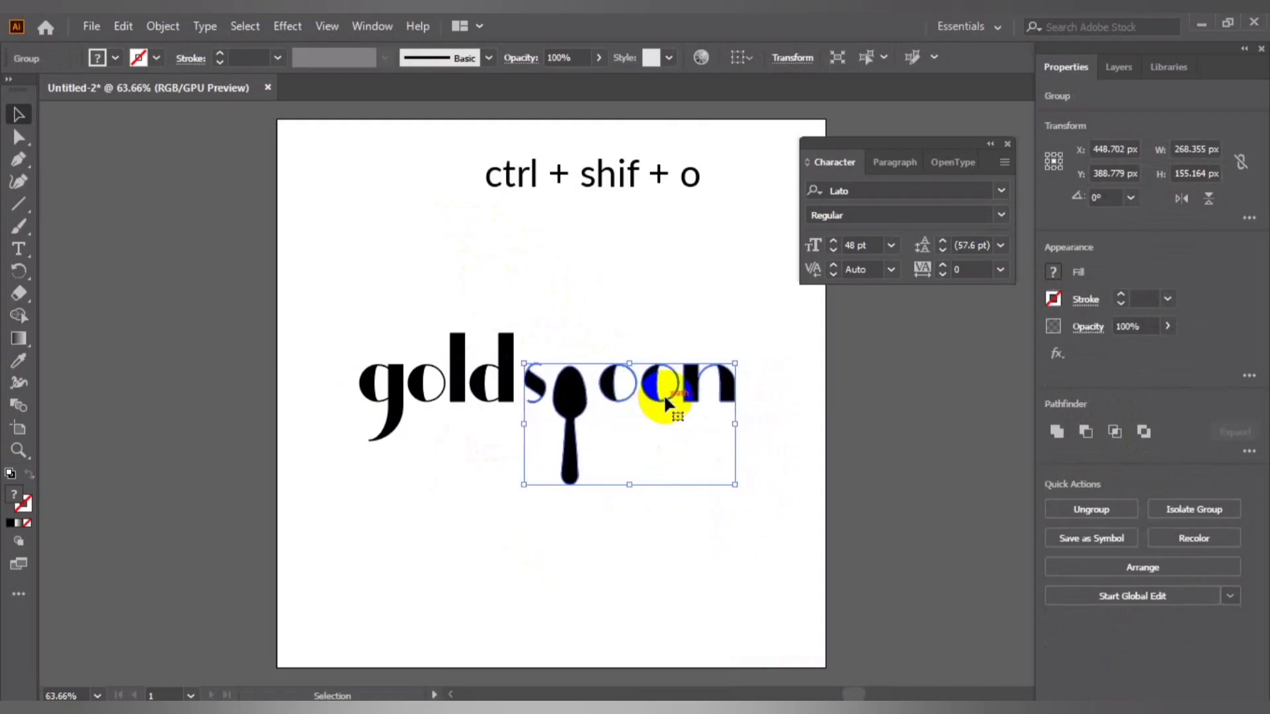
pyautogui.press('Right')
pyautogui.press('Right')
pyautogui.press('Right')
pyautogui.press('Right')
pyautogui.press('Right')
pyautogui.press('Right')
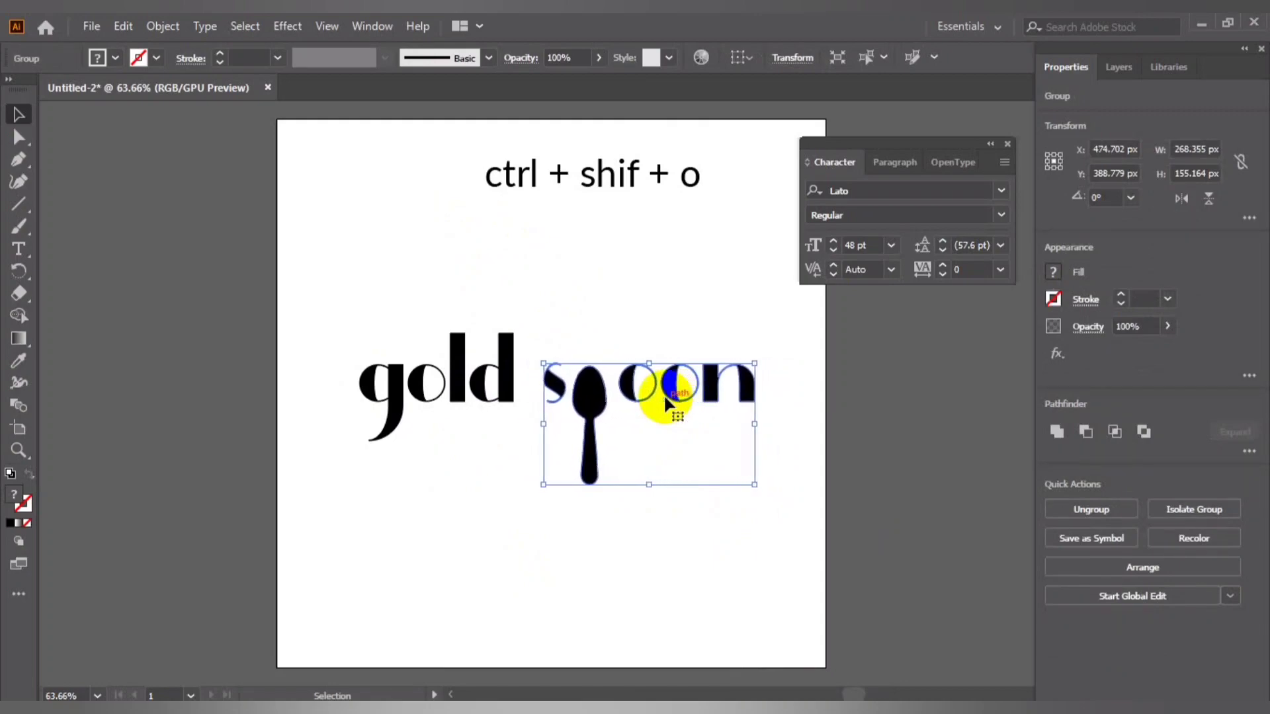
pyautogui.click(657, 275)
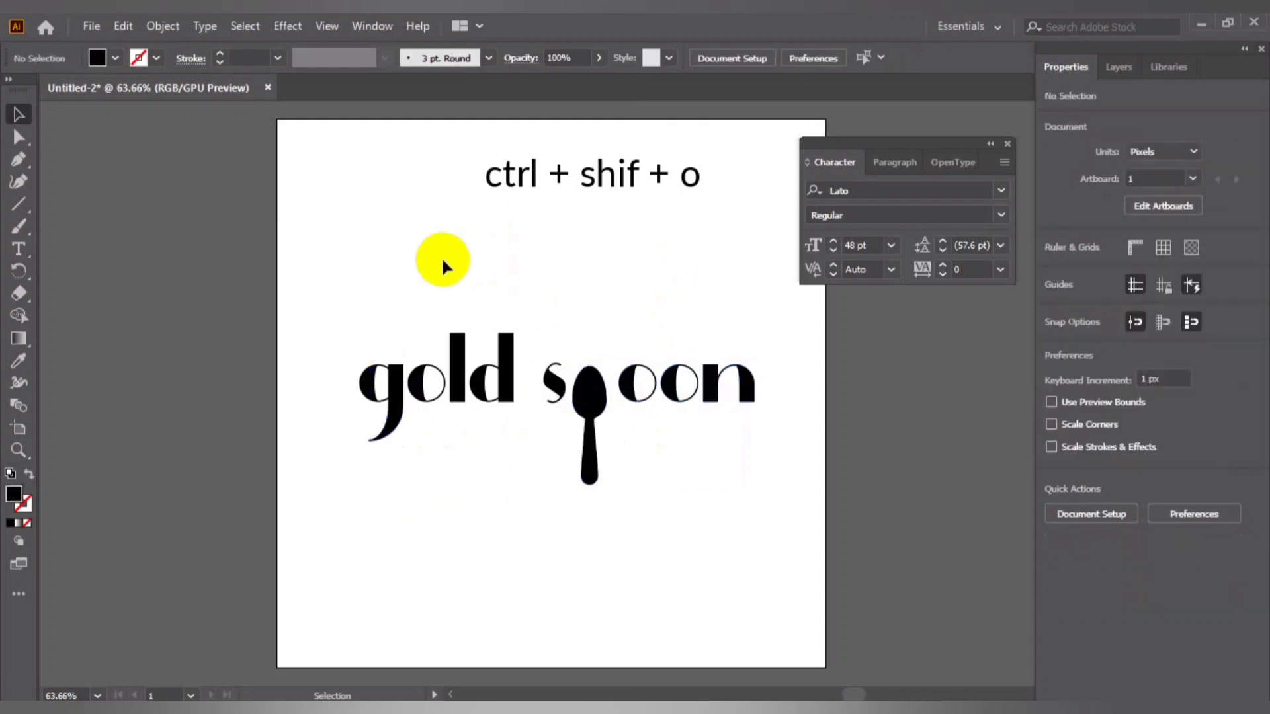
pyautogui.scroll(-1, 55, 349)
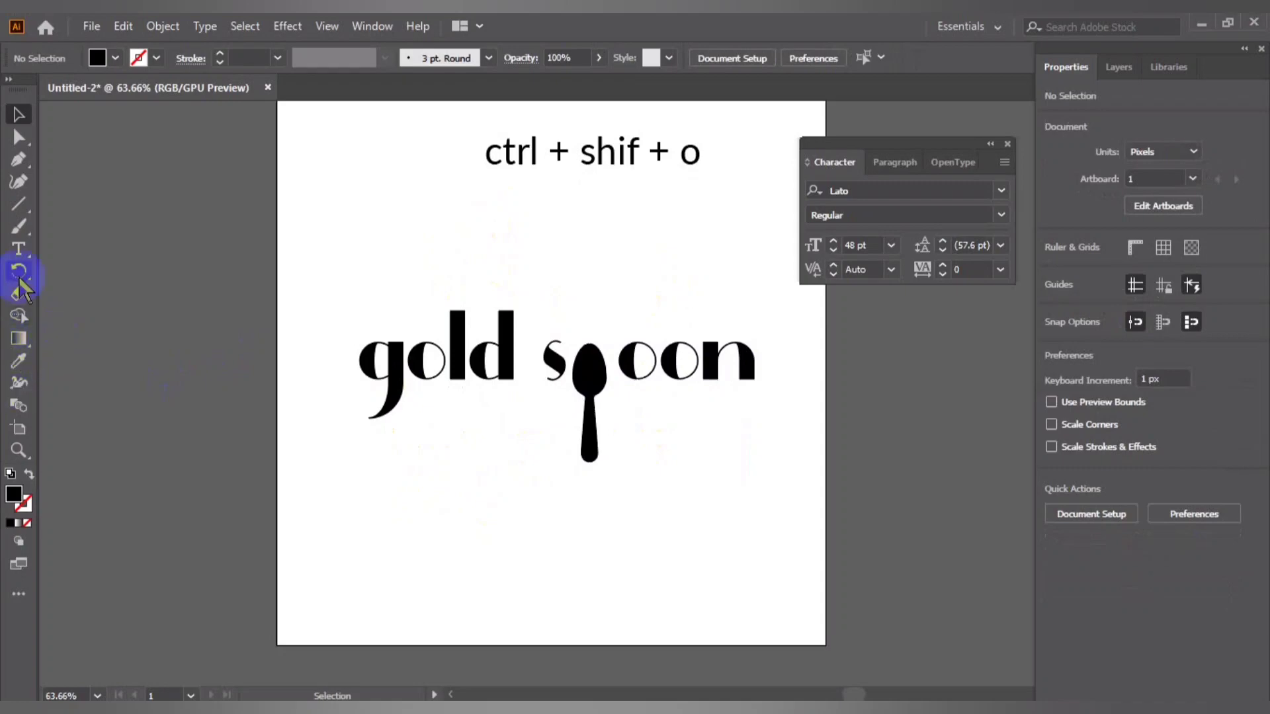
# - Type a new text line 'company tagline' below the logo and select it
pyautogui.click(19, 248)
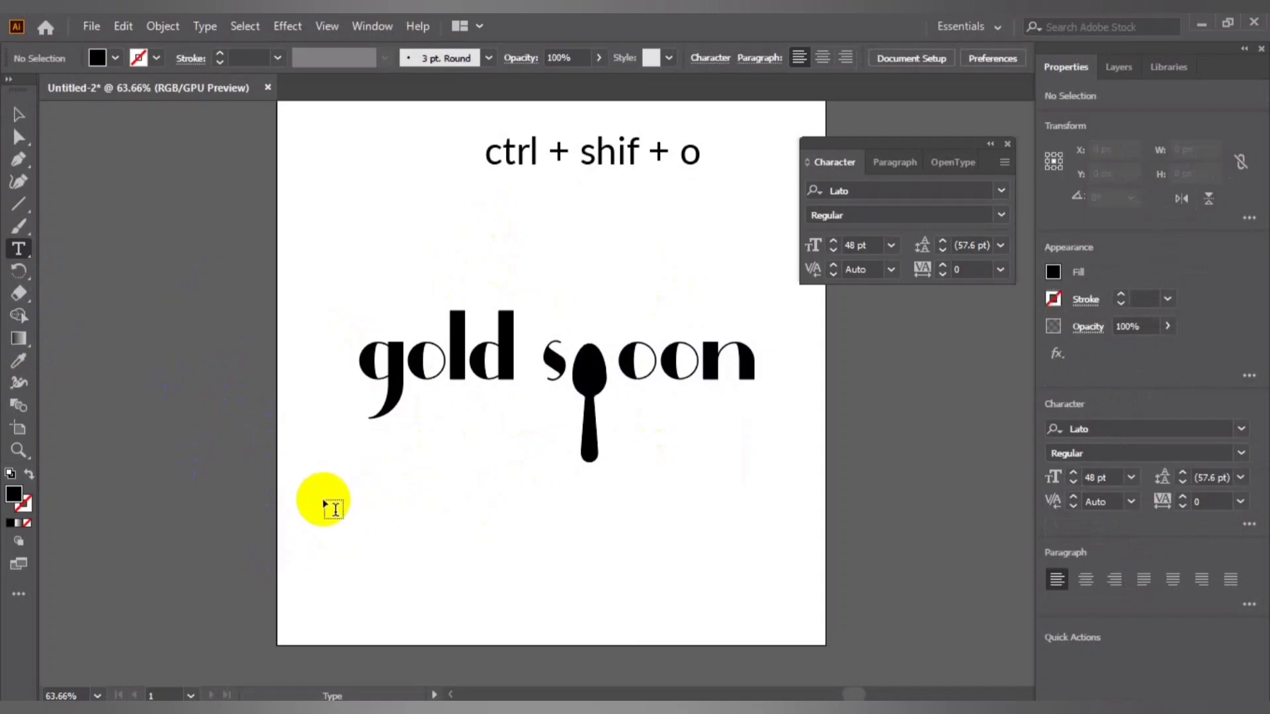
pyautogui.click(334, 514)
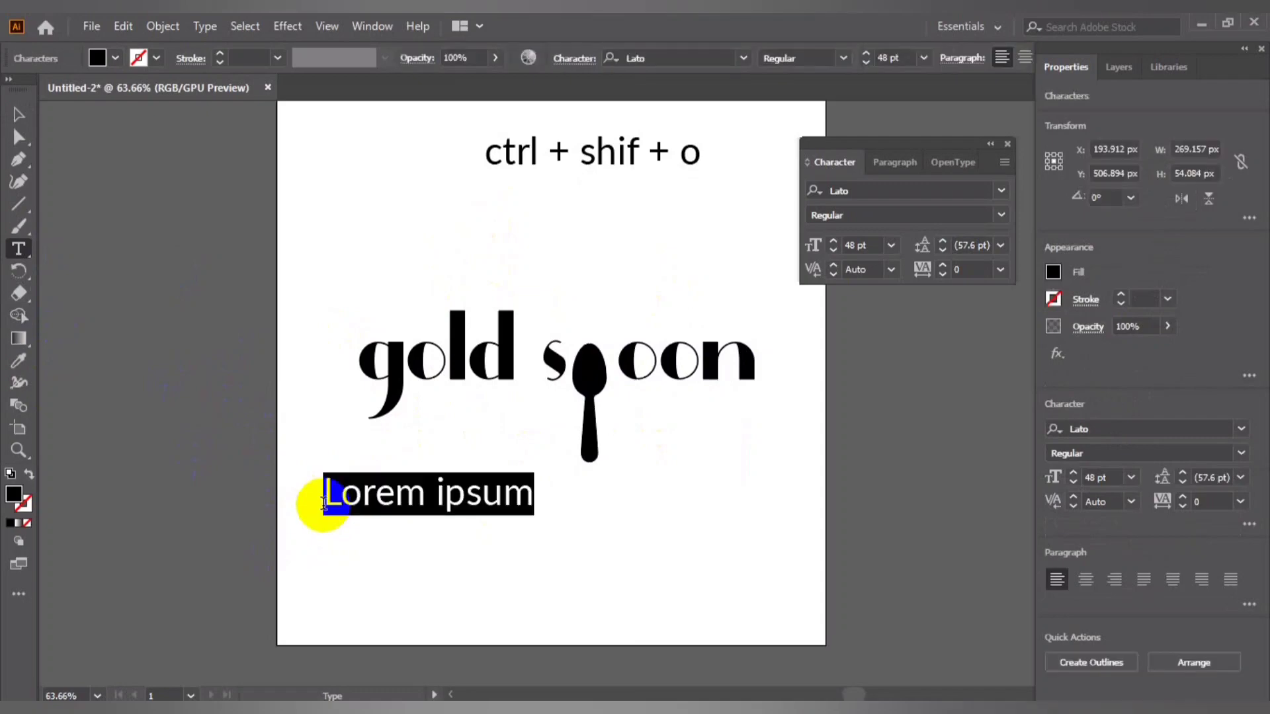
pyautogui.write('comp')
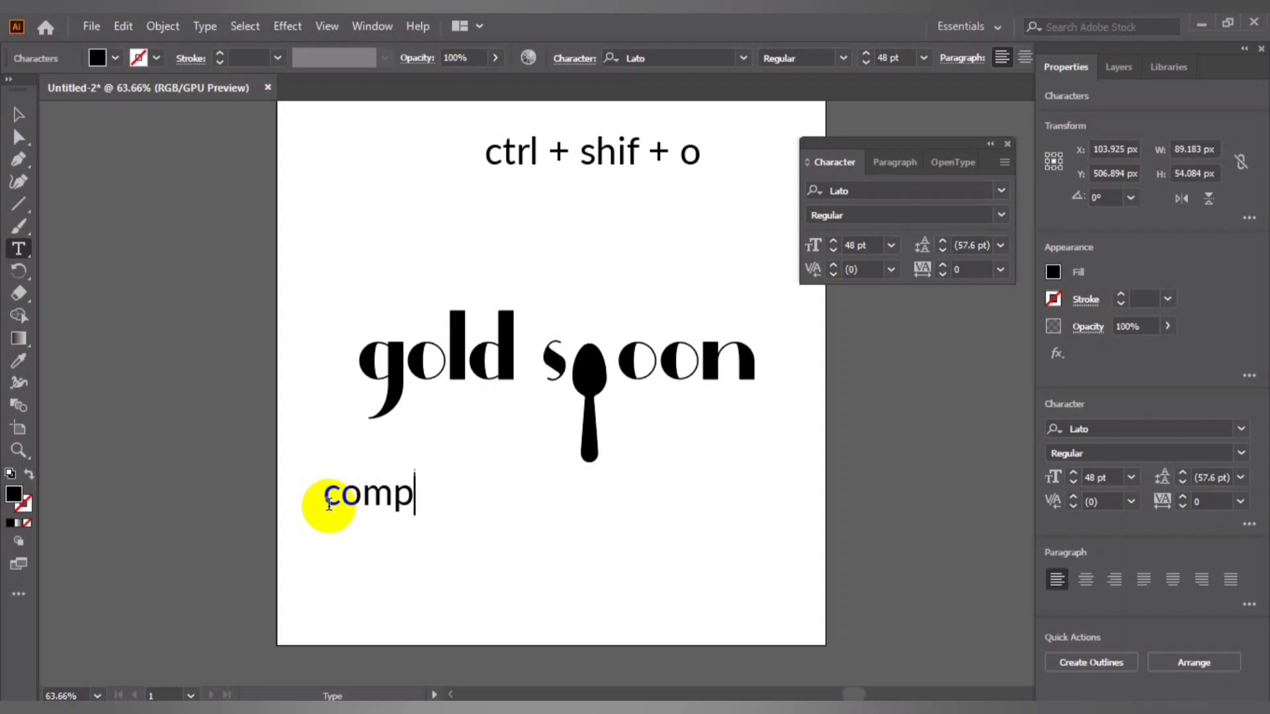
pyautogui.press('BackSpace')
pyautogui.press('BackSpace')
pyautogui.press('BackSpace')
pyautogui.write('com')
pyautogui.write('pany ')
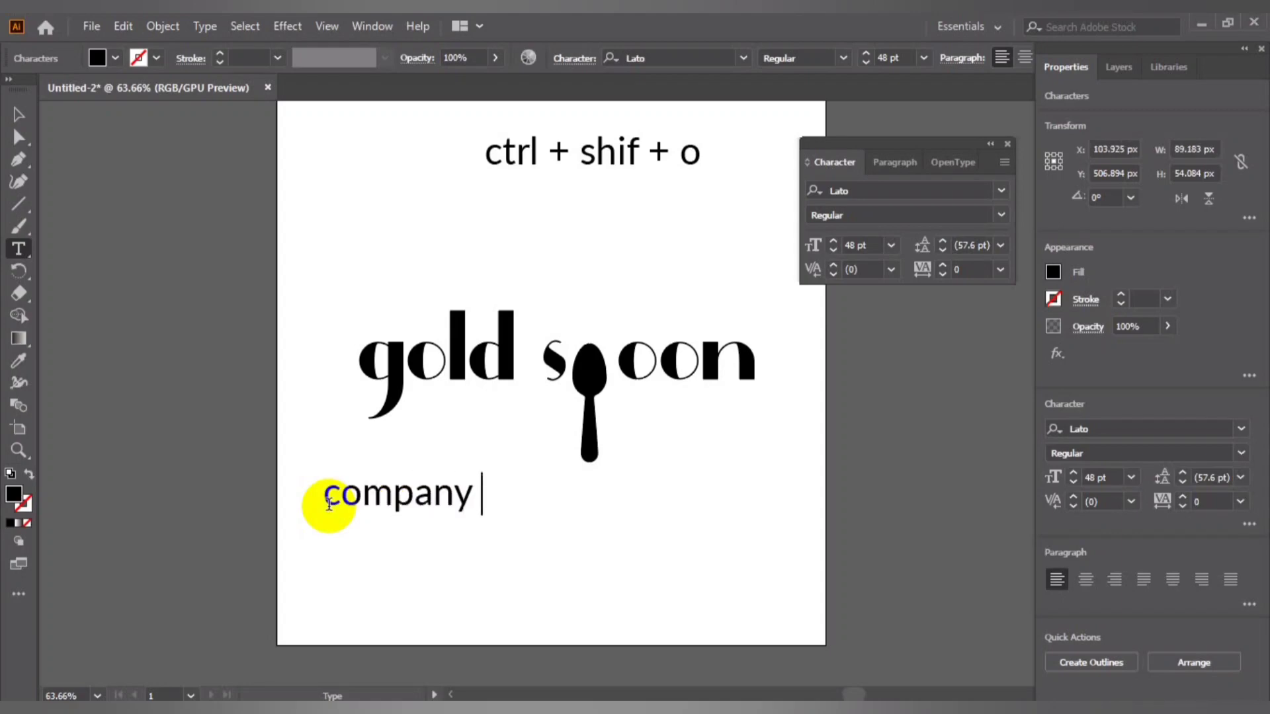
pyautogui.write('tag')
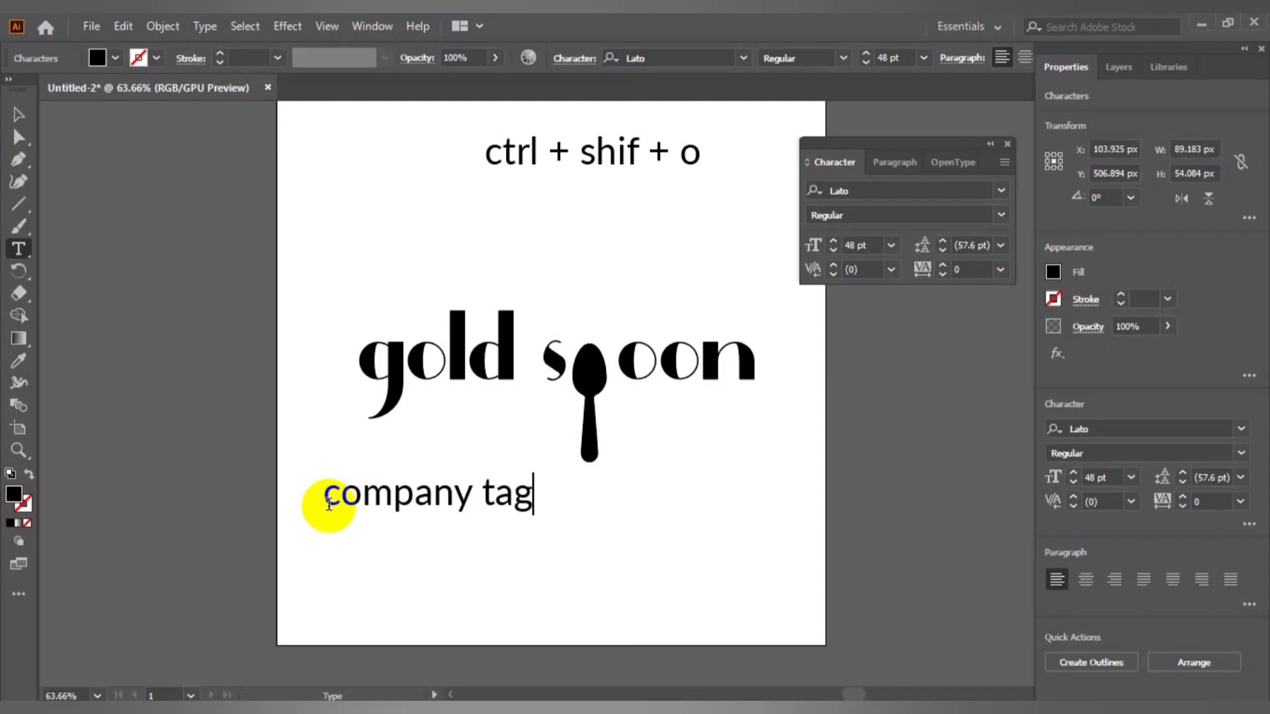
pyautogui.write('line')
pyautogui.moveTo(328, 502); pyautogui.dragTo(919, 389)
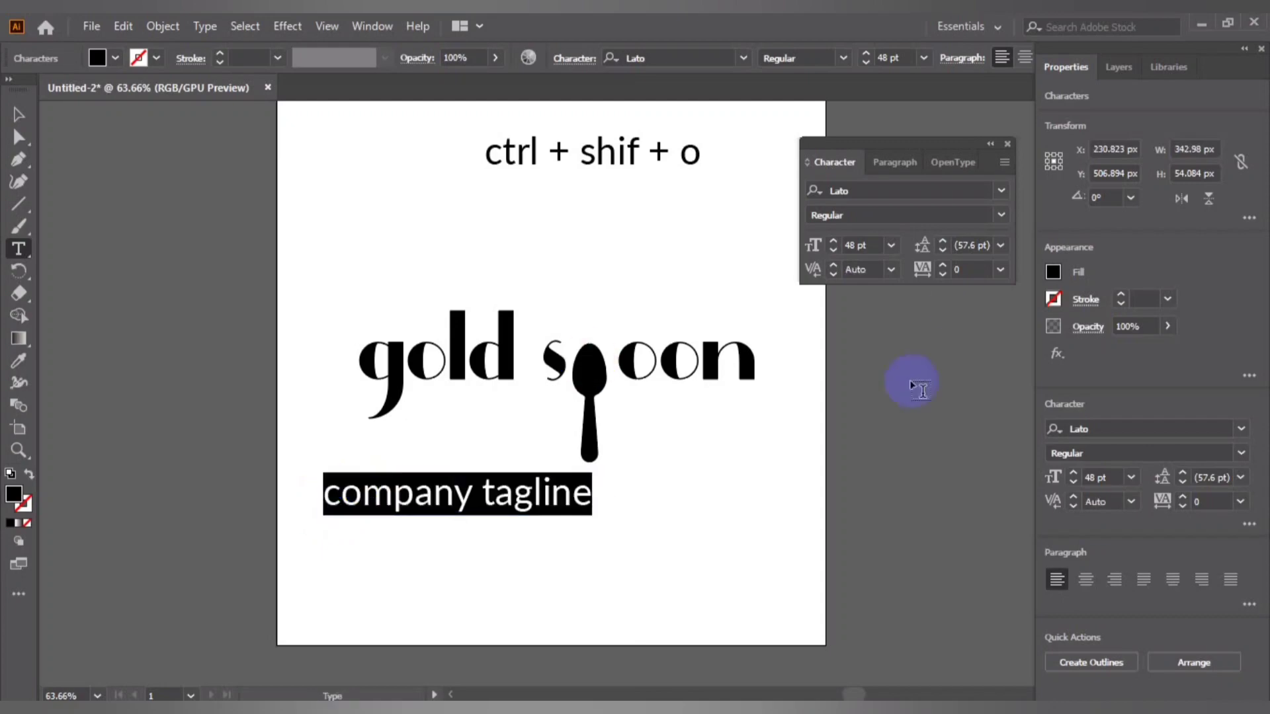
# - Set the tagline font to the Adine Kirnberg Alternate script
pyautogui.click(1002, 195)
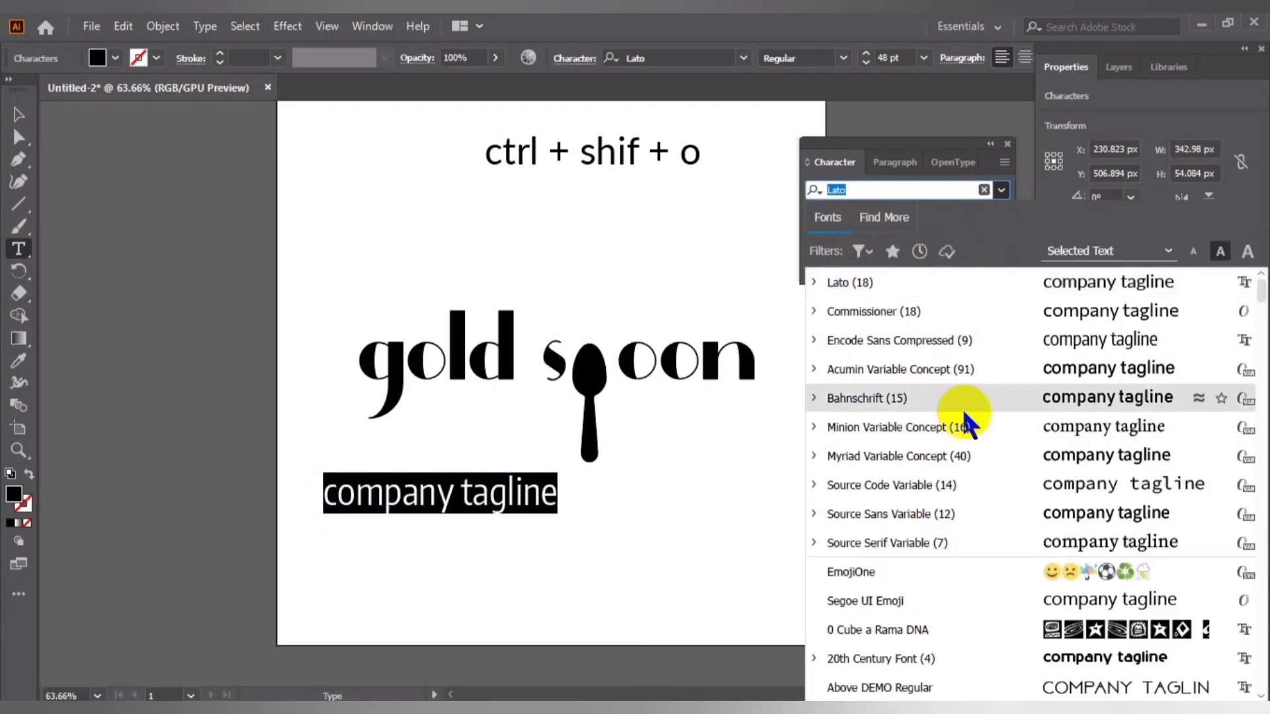
pyautogui.scroll(-5, 973, 493)
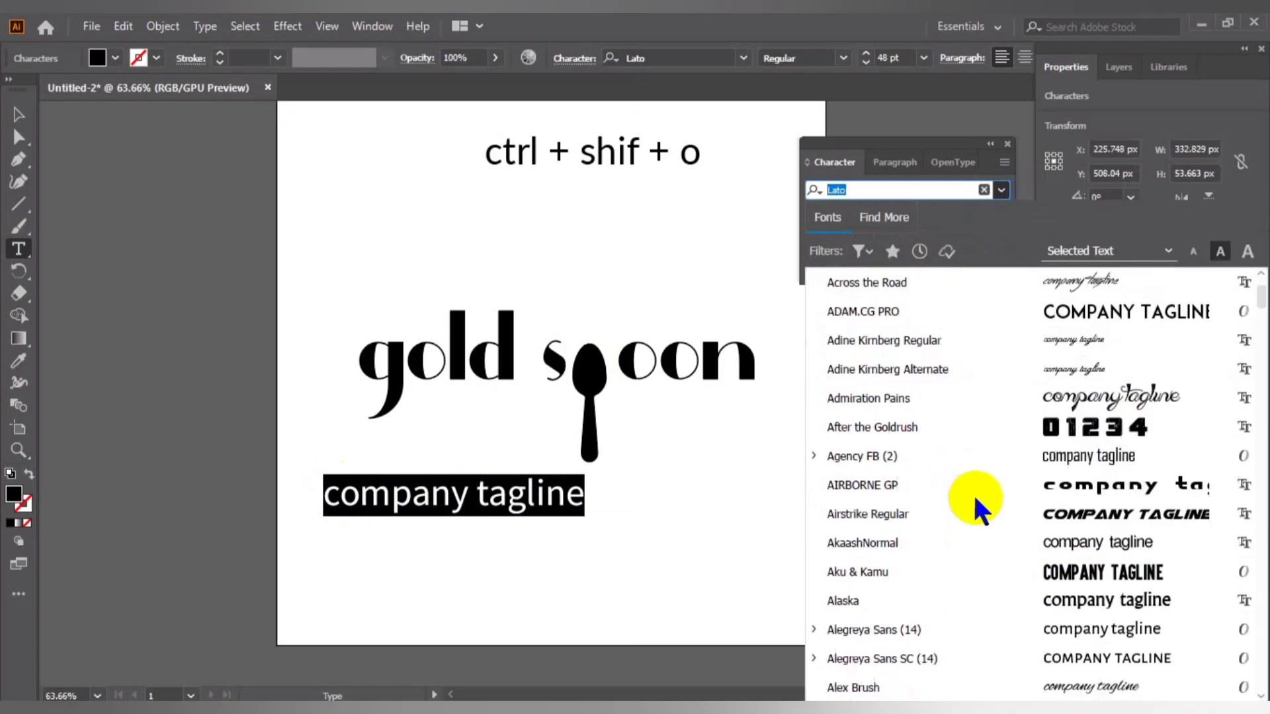
pyautogui.click(1001, 365)
pyautogui.click(19, 113)
pyautogui.click(538, 500)
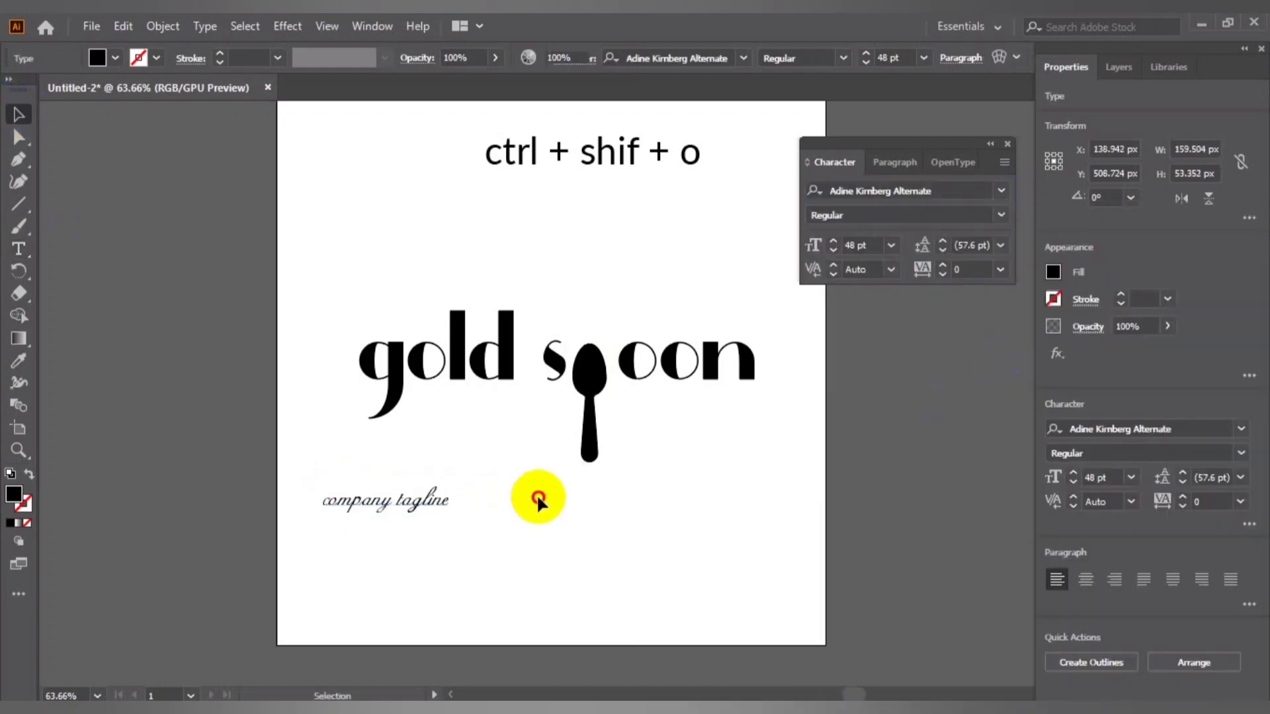
pyautogui.click(411, 504)
pyautogui.click(999, 215)
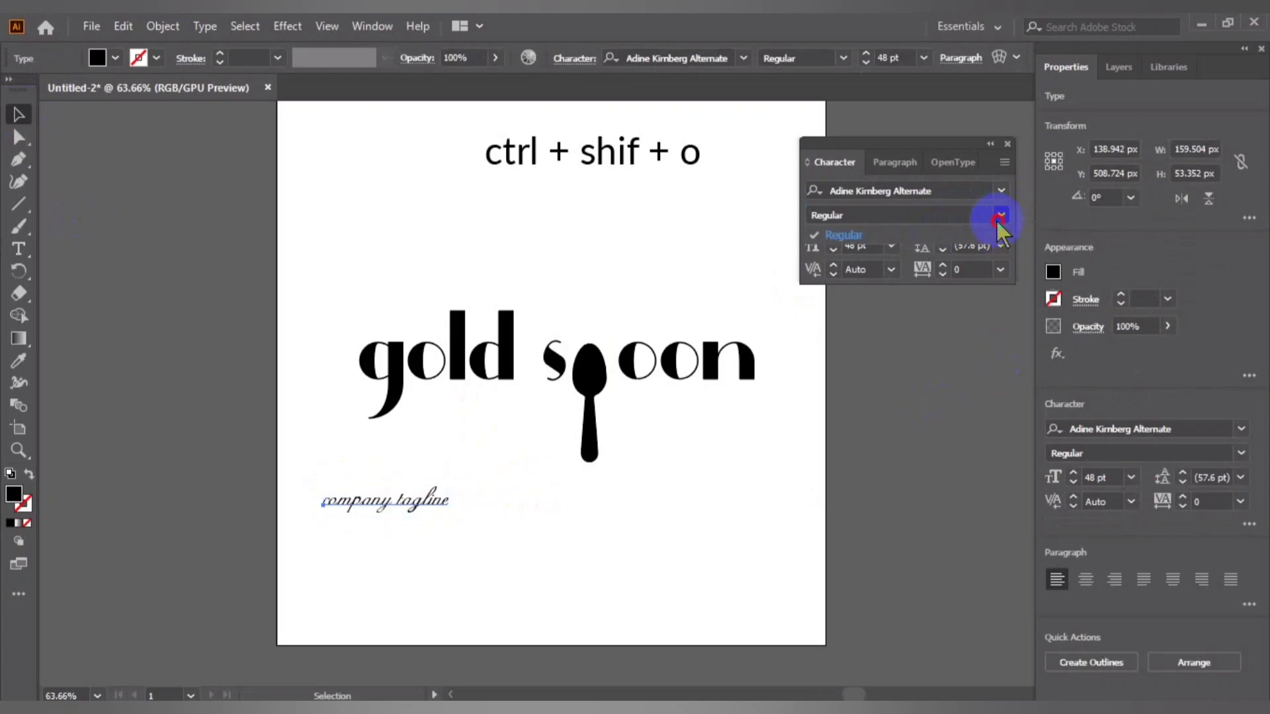
pyautogui.click(841, 235)
# - Enlarge the tagline and move it beneath 'gold' beside the spoon handle
pyautogui.click(524, 496)
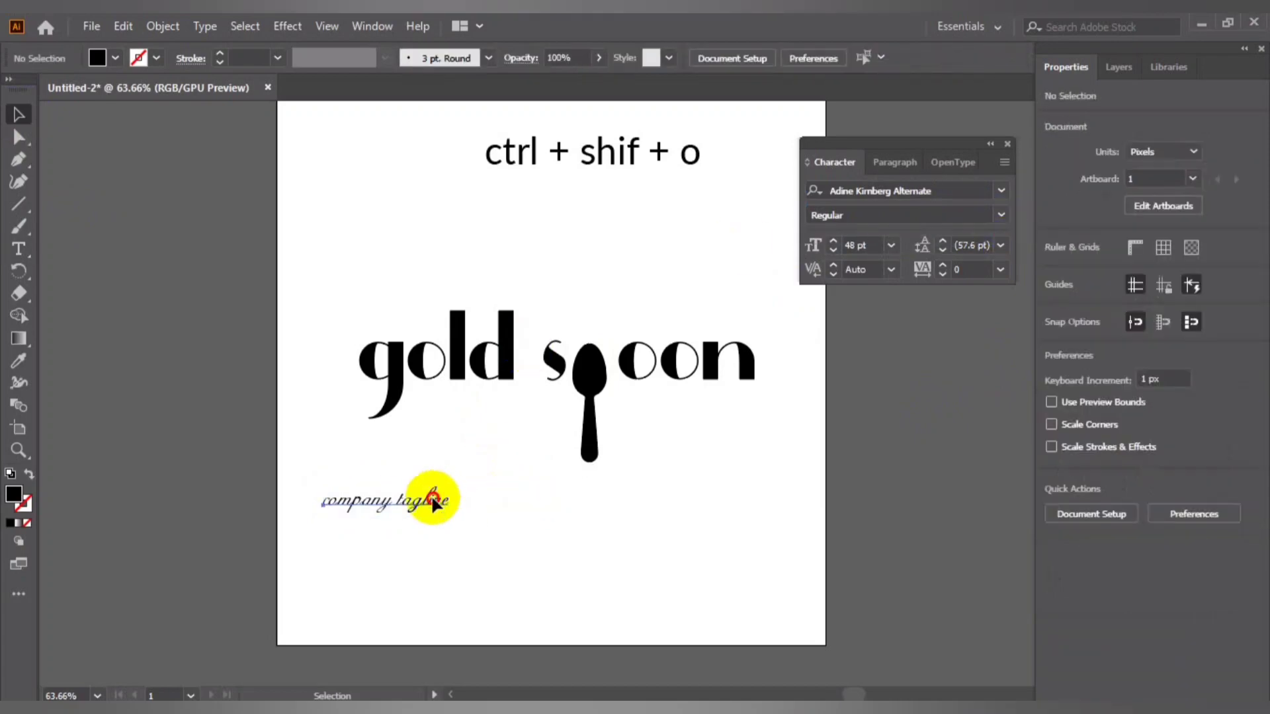
pyautogui.click(438, 483)
pyautogui.moveTo(445, 472); pyautogui.dragTo(486, 464)
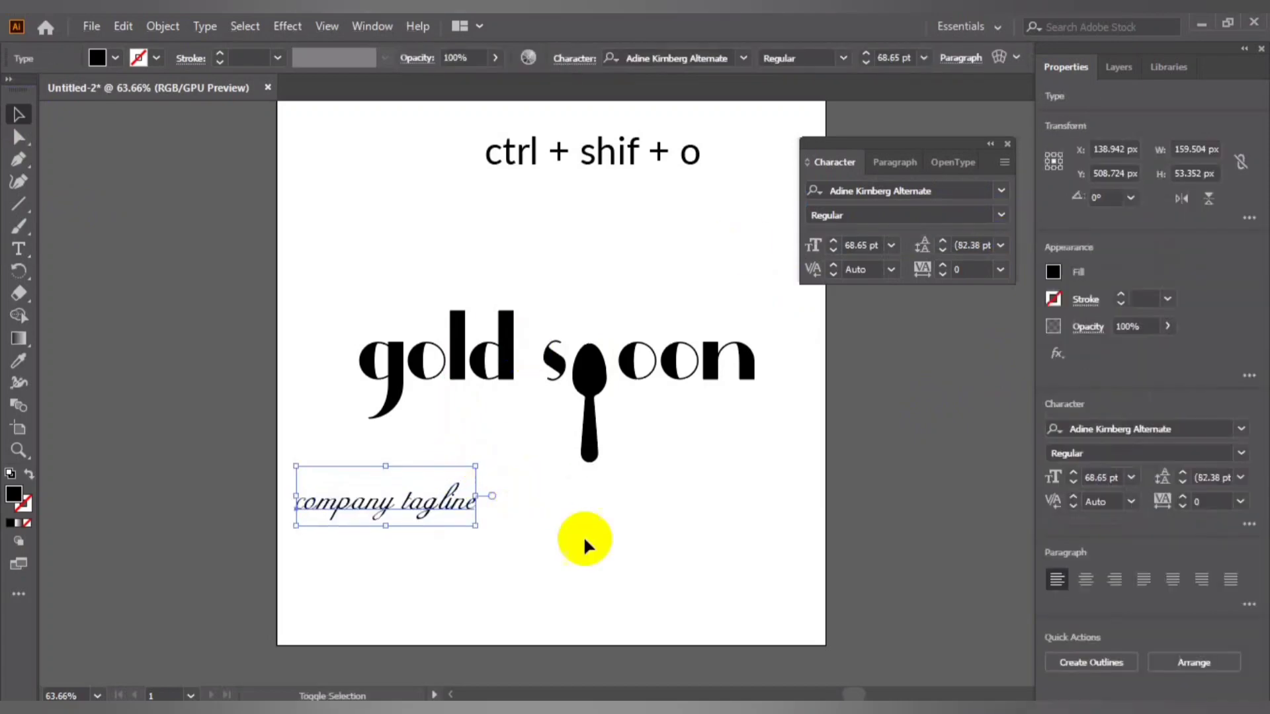
pyautogui.click(580, 538)
pyautogui.moveTo(439, 516)
pyautogui.mouseDown()
pyautogui.moveTo(531, 449)
pyautogui.moveTo(559, 395)
pyautogui.moveTo(532, 414)
pyautogui.mouseUp()
pyautogui.click(706, 488)
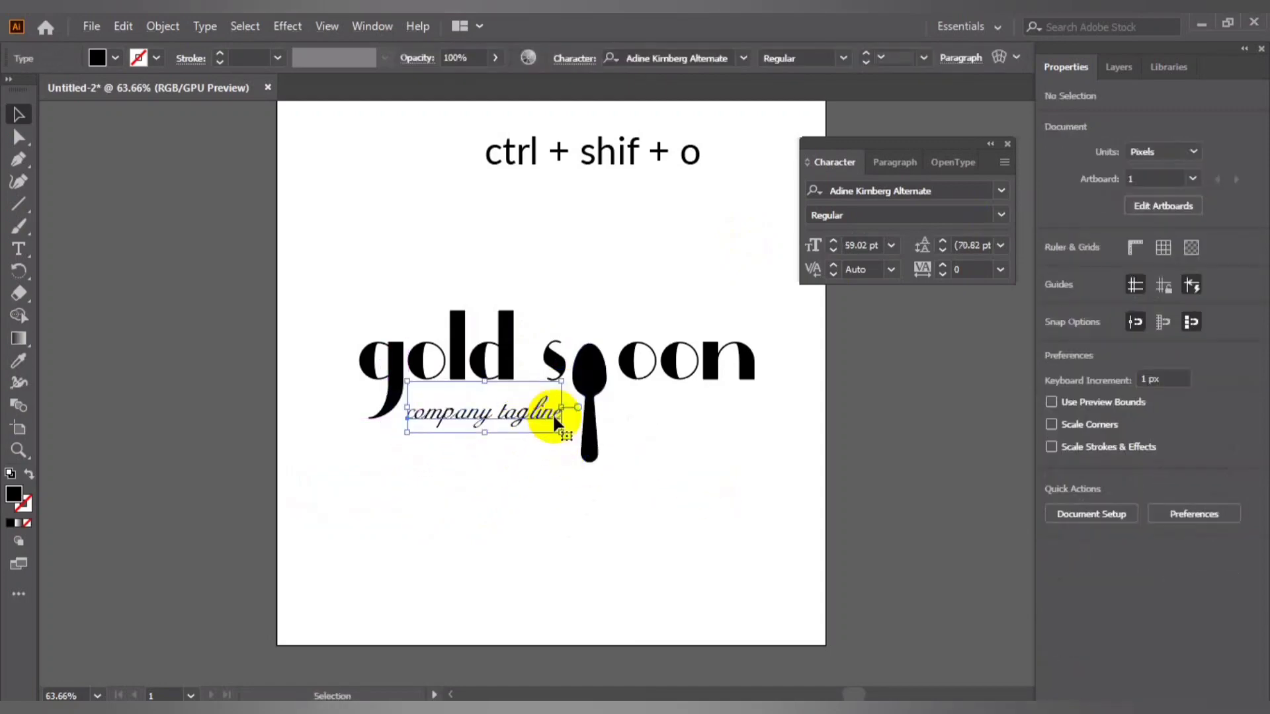
pyautogui.click(716, 438)
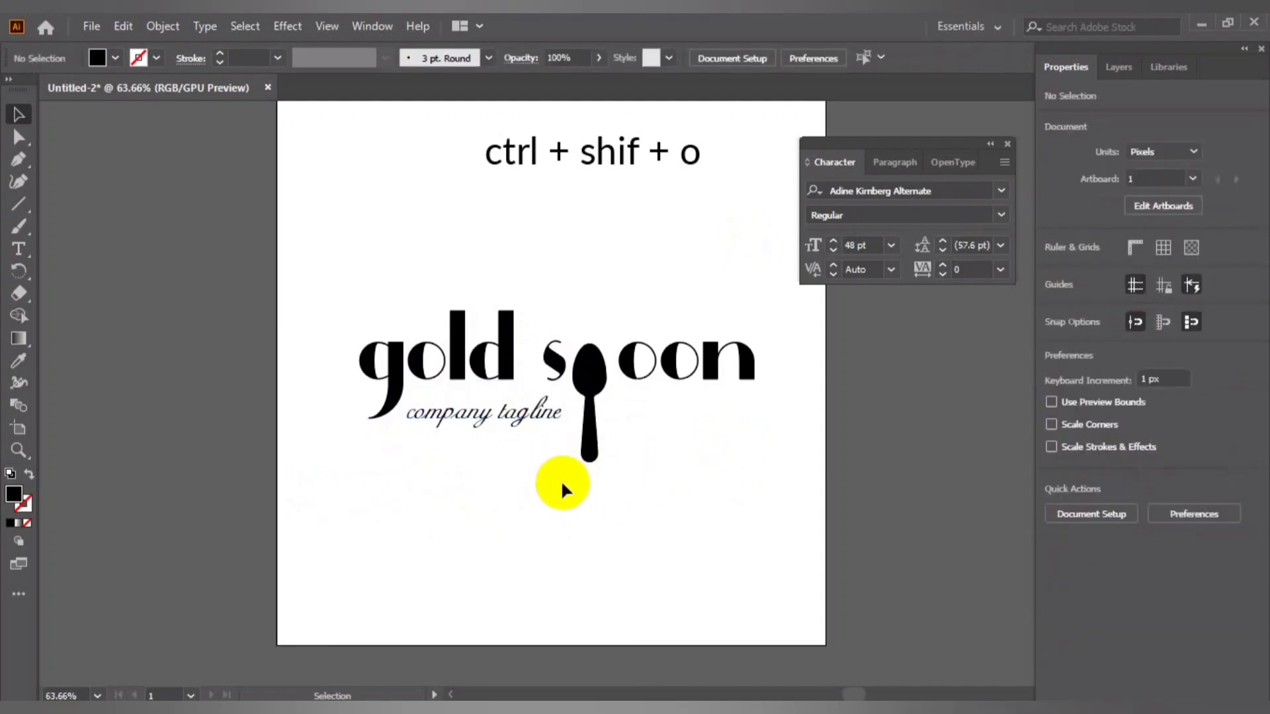
# - Nudge the tagline right, left and down to refine its spot under 'gold'
pyautogui.click(582, 394)
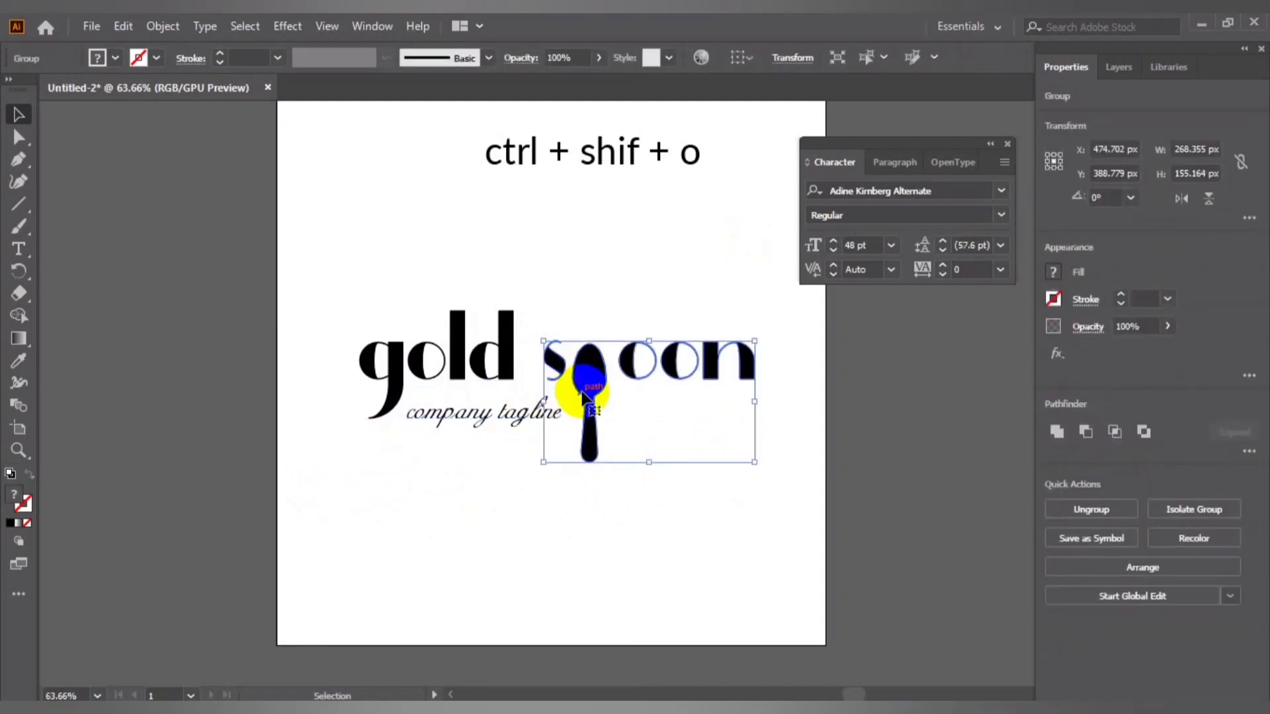
pyautogui.click(491, 515)
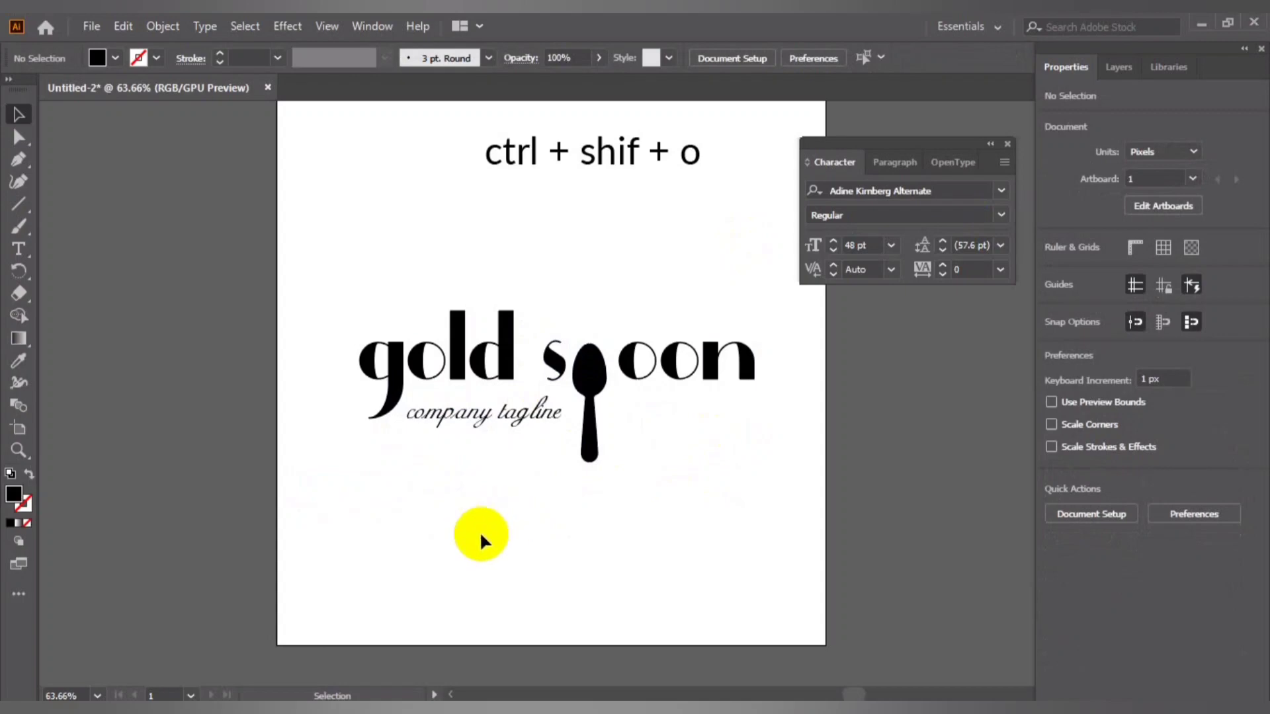
pyautogui.click(510, 407)
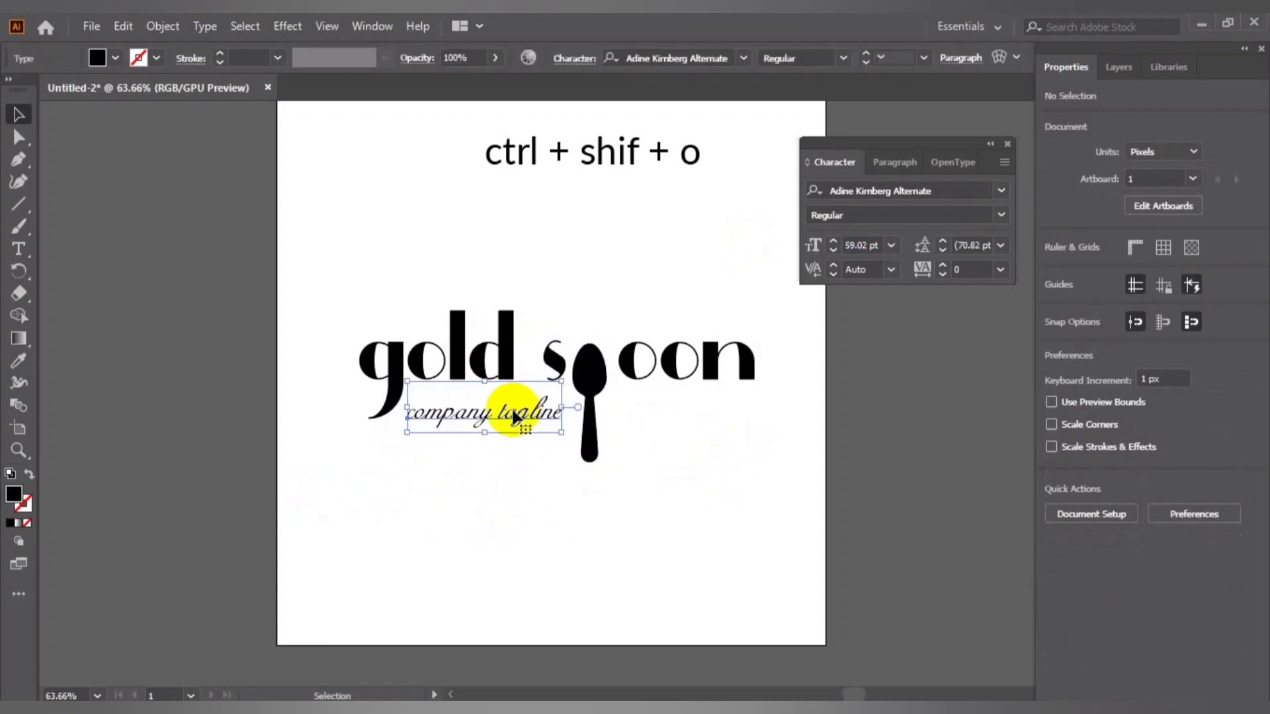
pyautogui.press('Right')
pyautogui.press('Right')
pyautogui.press('Right')
pyautogui.press('Right')
pyautogui.press('Right')
pyautogui.press('Right')
pyautogui.press('Right')
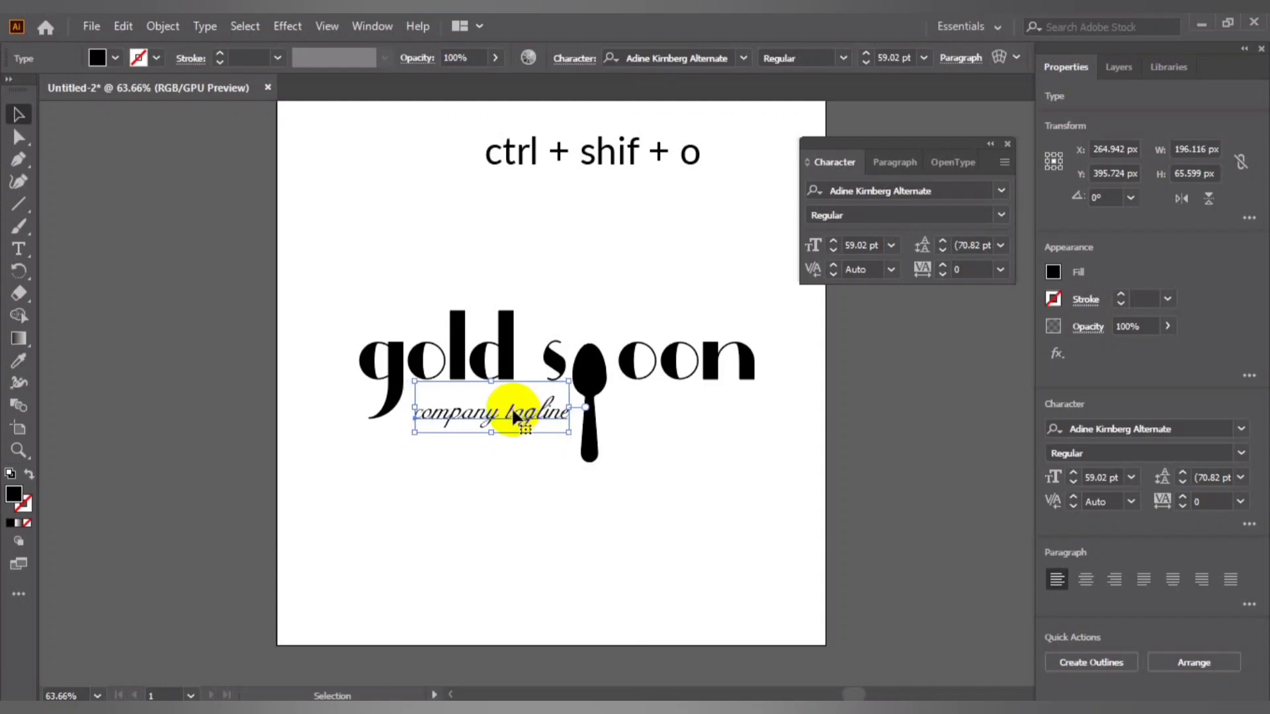
pyautogui.press('Right')
pyautogui.press('Right')
pyautogui.press('Left')
pyautogui.press('Down')
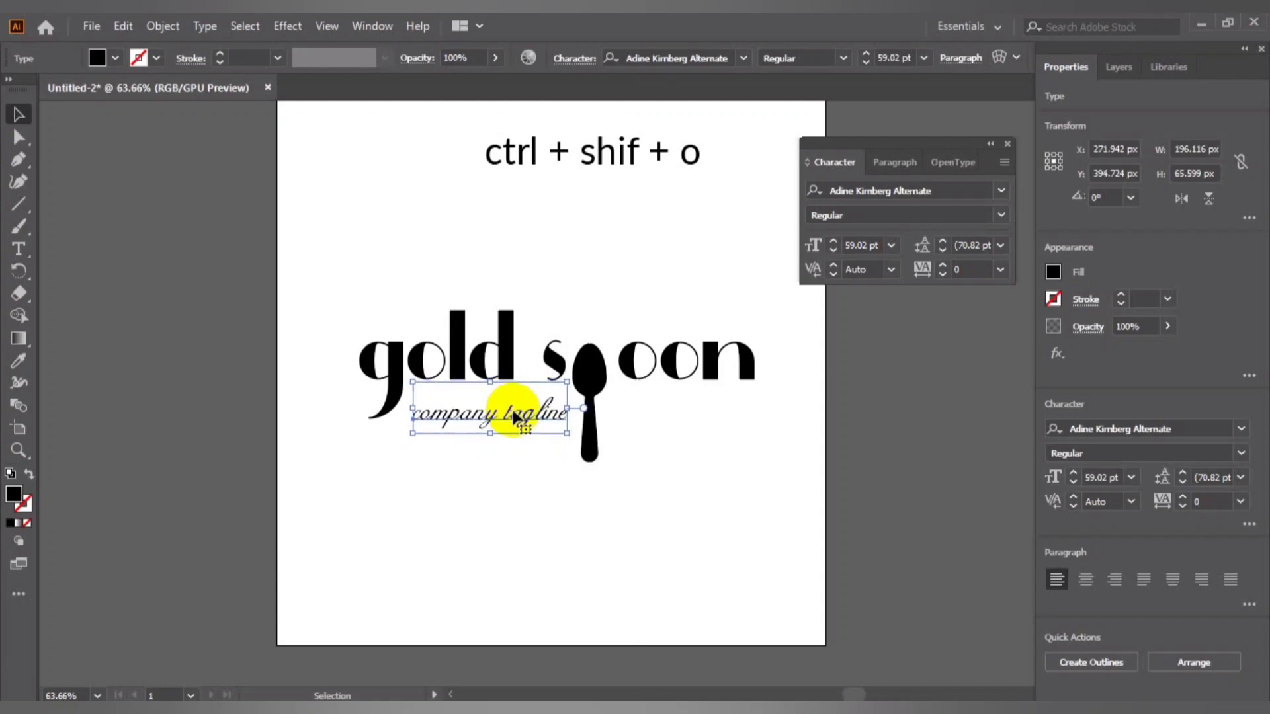
pyautogui.press('Left')
pyautogui.press('Down')
pyautogui.press('Down')
pyautogui.press('Down')
pyautogui.press('Down')
pyautogui.press('Down')
pyautogui.press('Down')
pyautogui.press('Down')
pyautogui.press('Down')
pyautogui.press('Down')
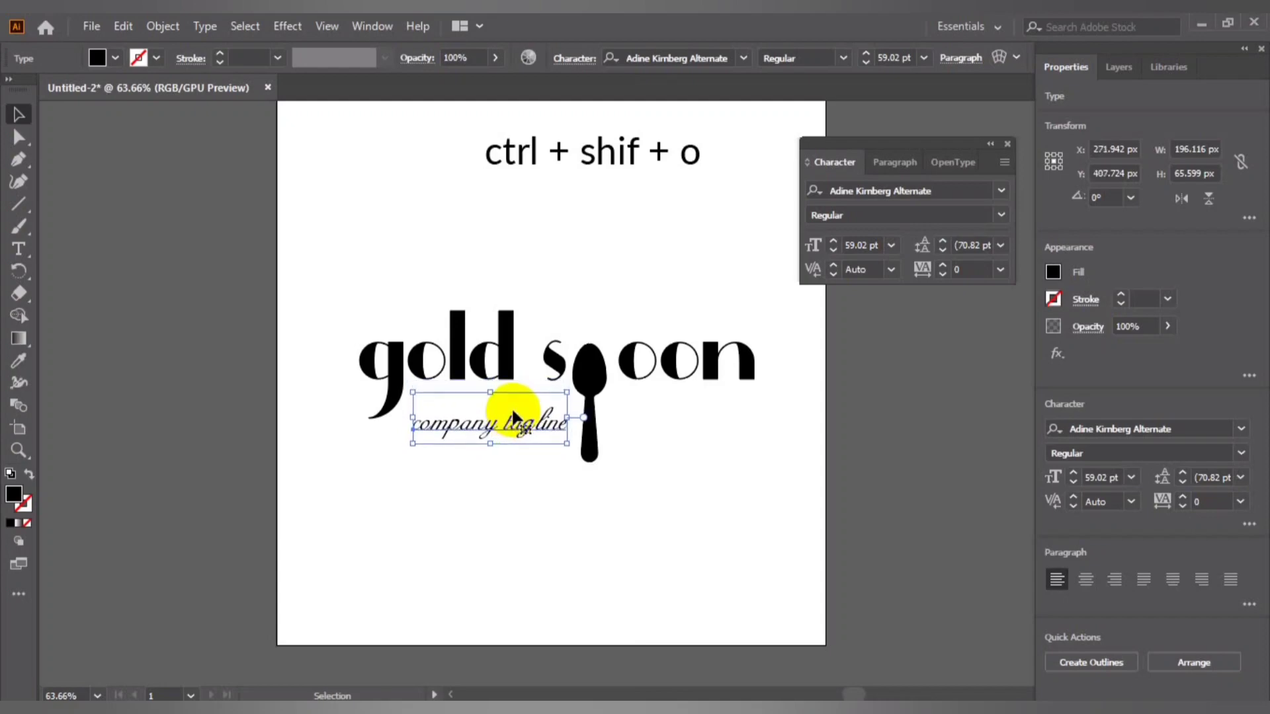
pyautogui.press('Down')
pyautogui.press('Down')
pyautogui.press('Down')
pyautogui.click(758, 490)
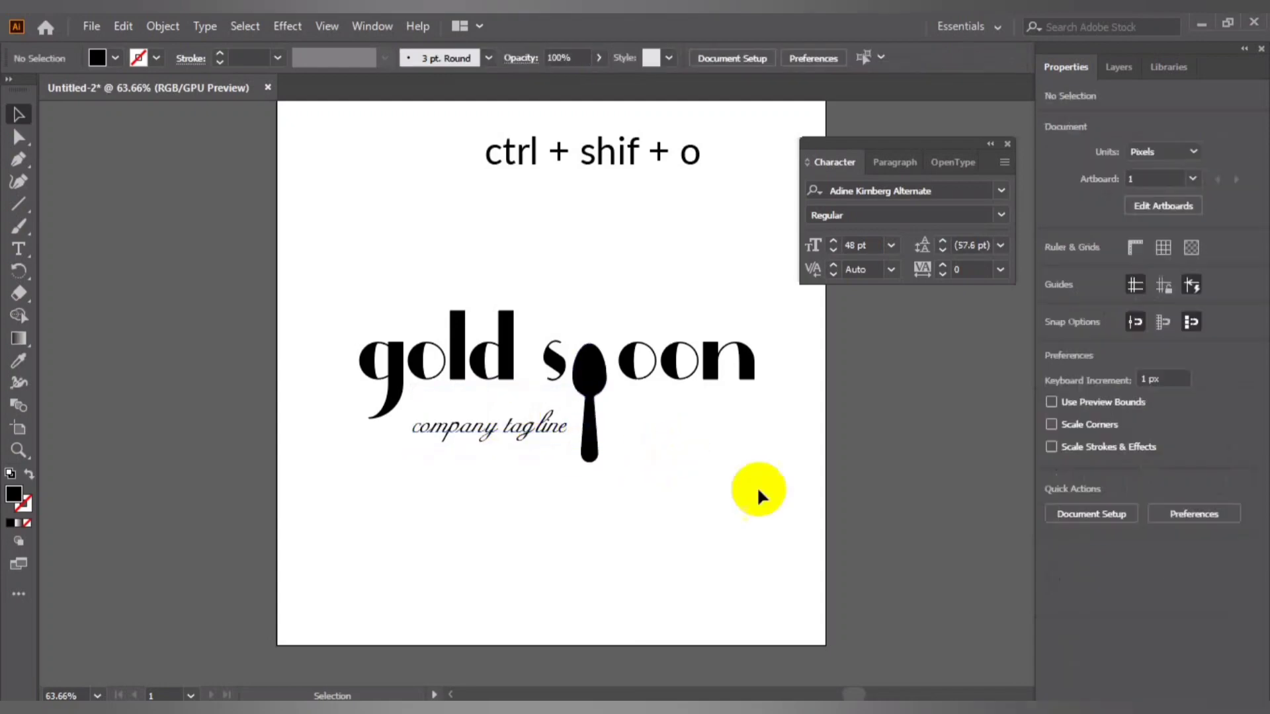
pyautogui.click(553, 422)
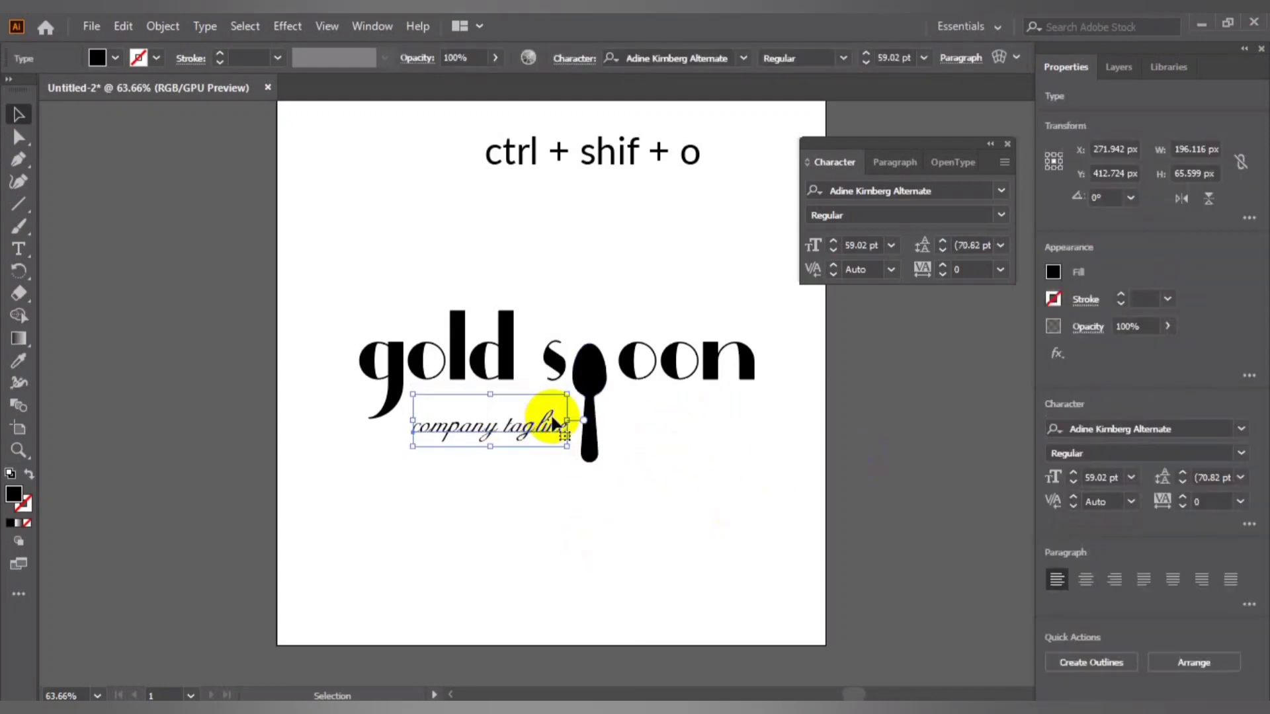
pyautogui.press('Left')
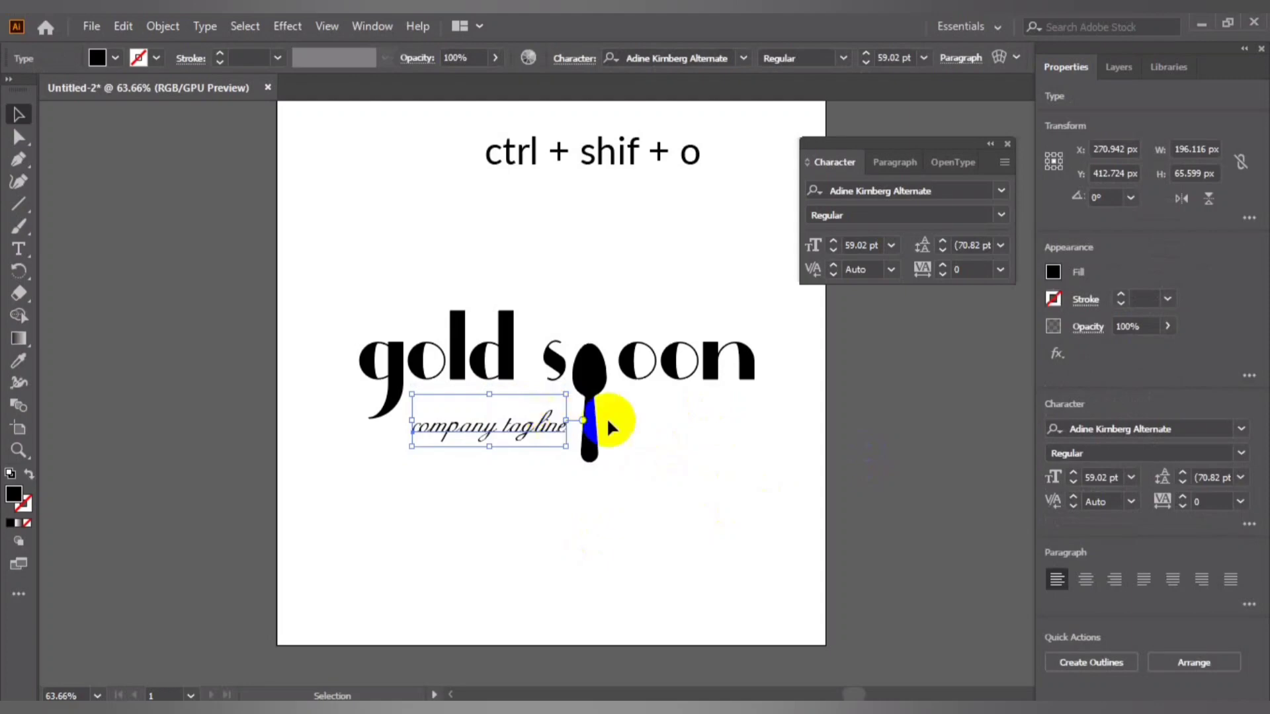
pyautogui.click(692, 428)
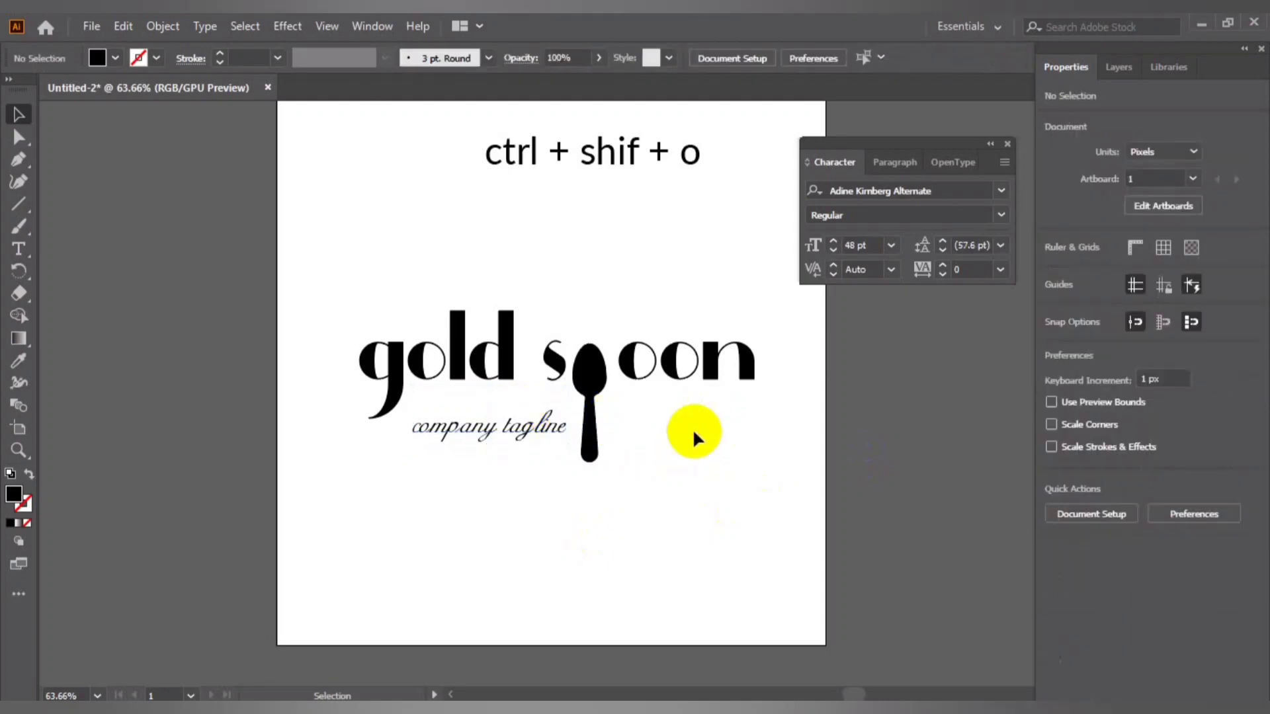
# - Ungroup the 'spoon' word group so the spoon shape stands alone
pyautogui.click(590, 384)
pyautogui.rightClick(586, 415)
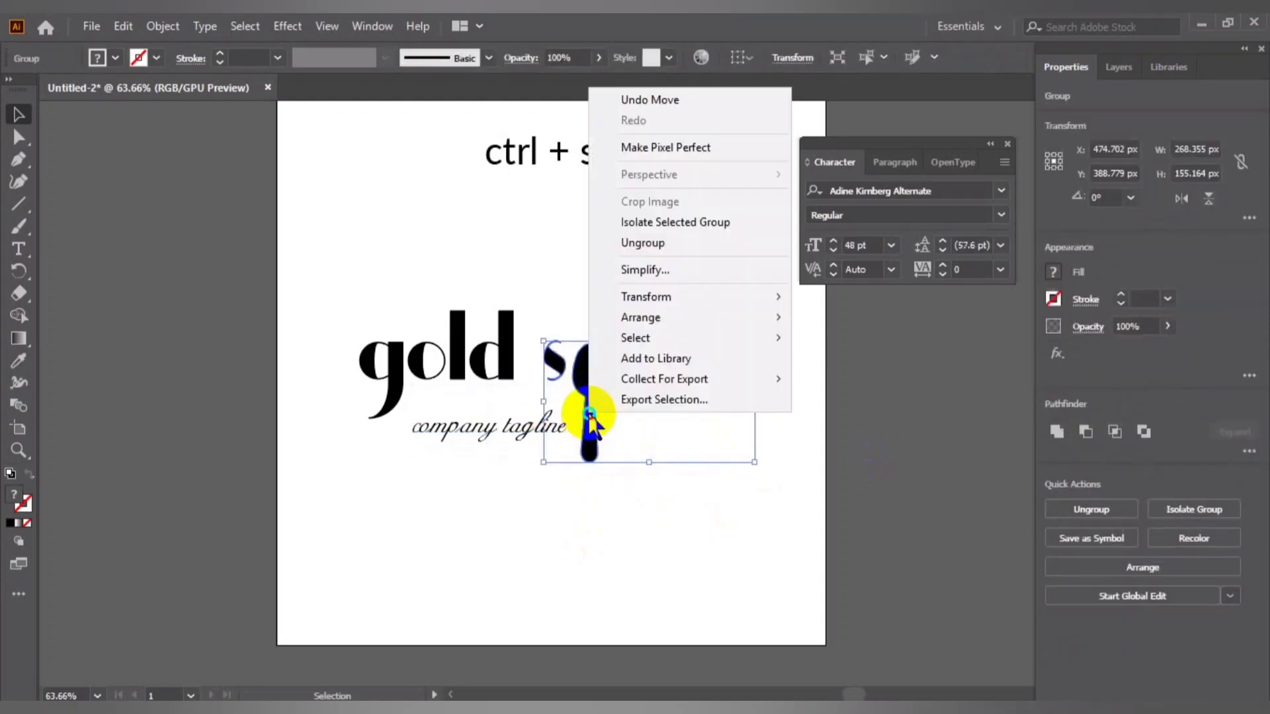
pyautogui.click(517, 258)
pyautogui.click(631, 334)
pyautogui.rightClick(621, 340)
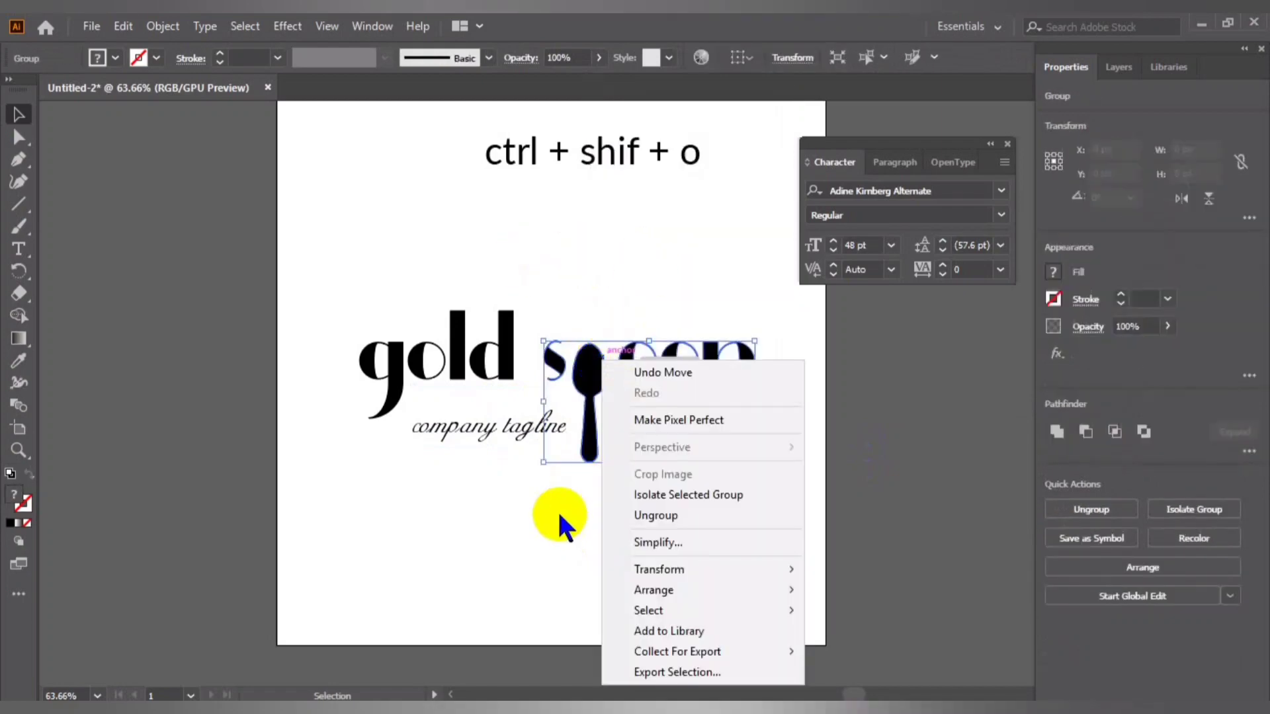
pyautogui.click(558, 519)
pyautogui.rightClick(598, 442)
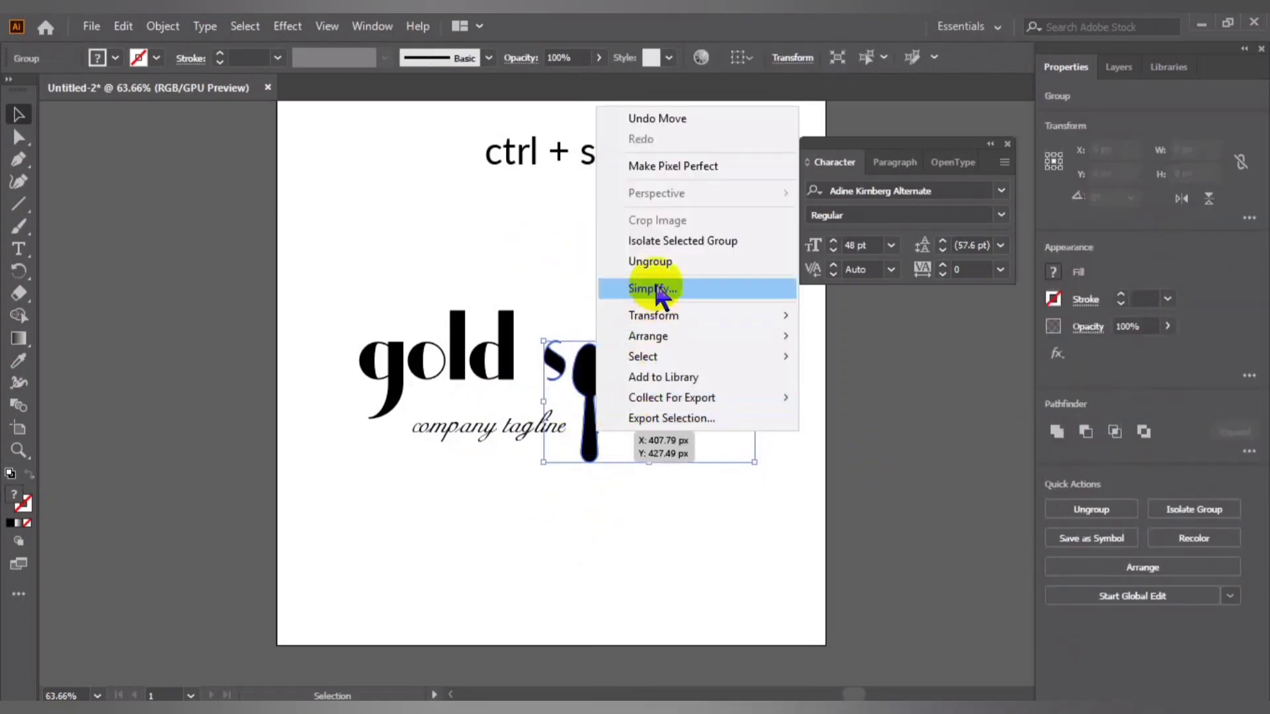
pyautogui.click(651, 262)
pyautogui.click(525, 495)
pyautogui.click(590, 444)
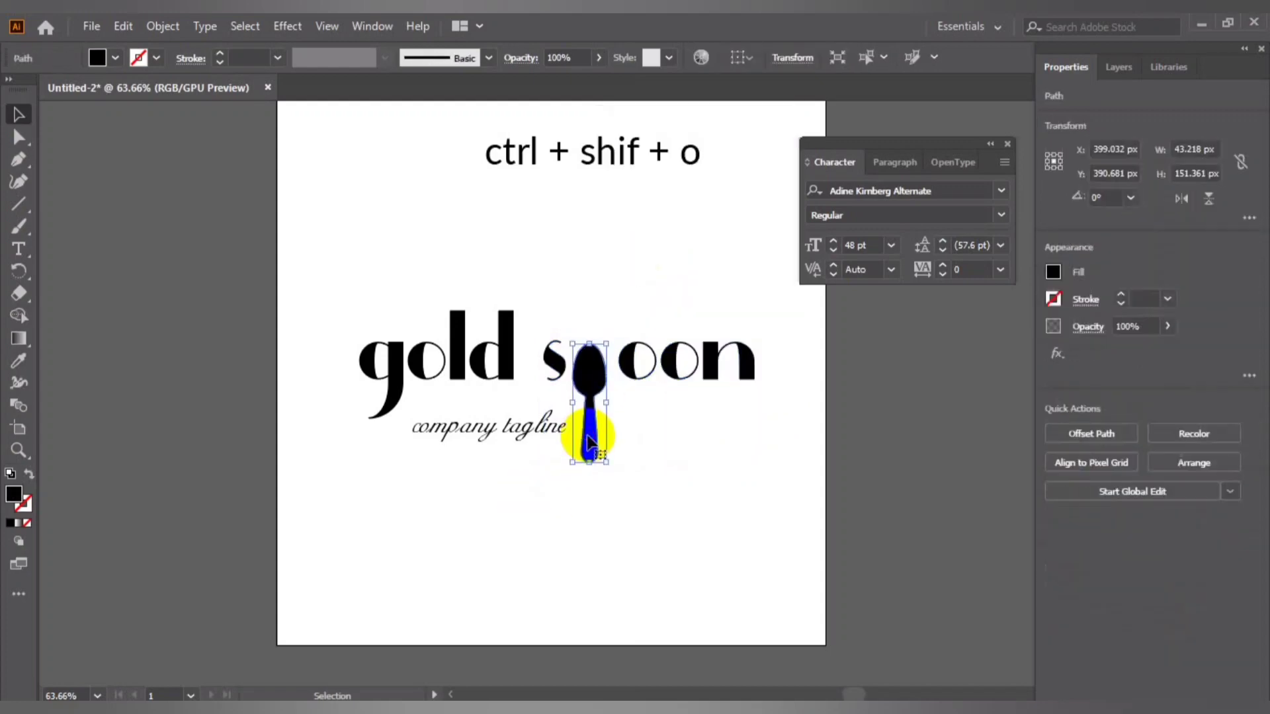
pyautogui.click(368, 258)
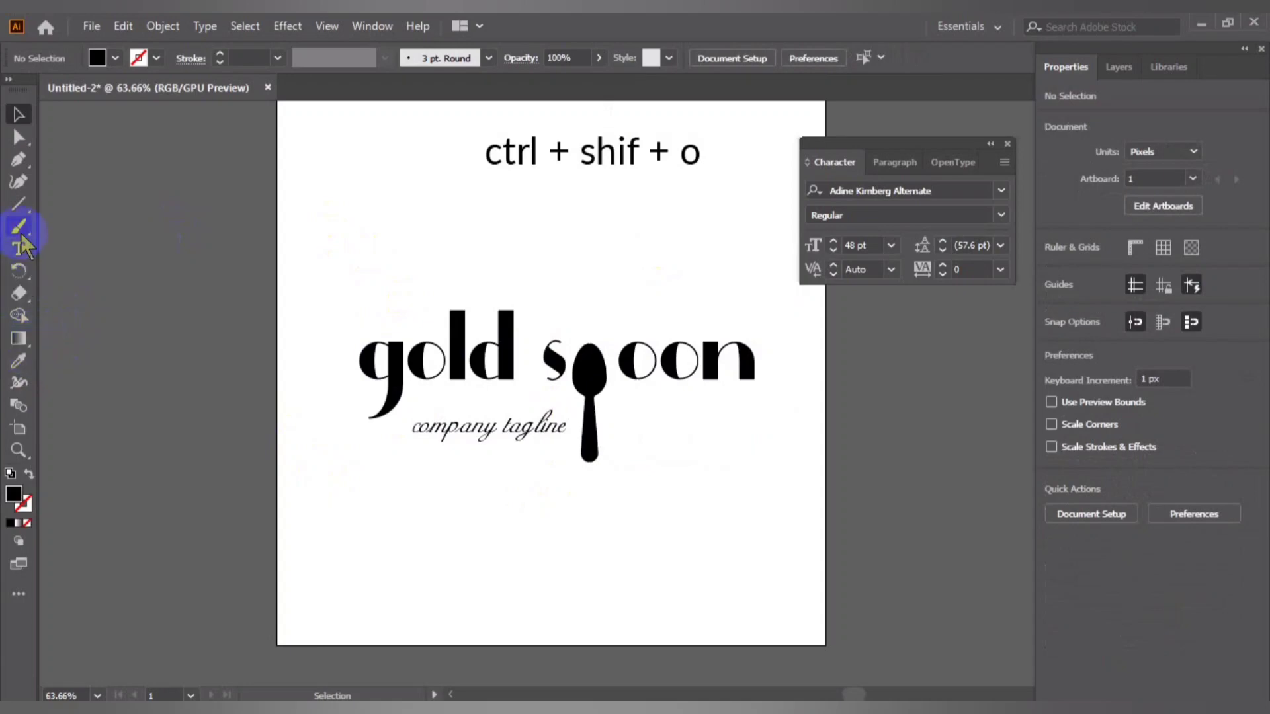
# - Draw a small square beside the artboard with an orange fill swatch
pyautogui.moveTo(21, 211); pyautogui.dragTo(59, 204)
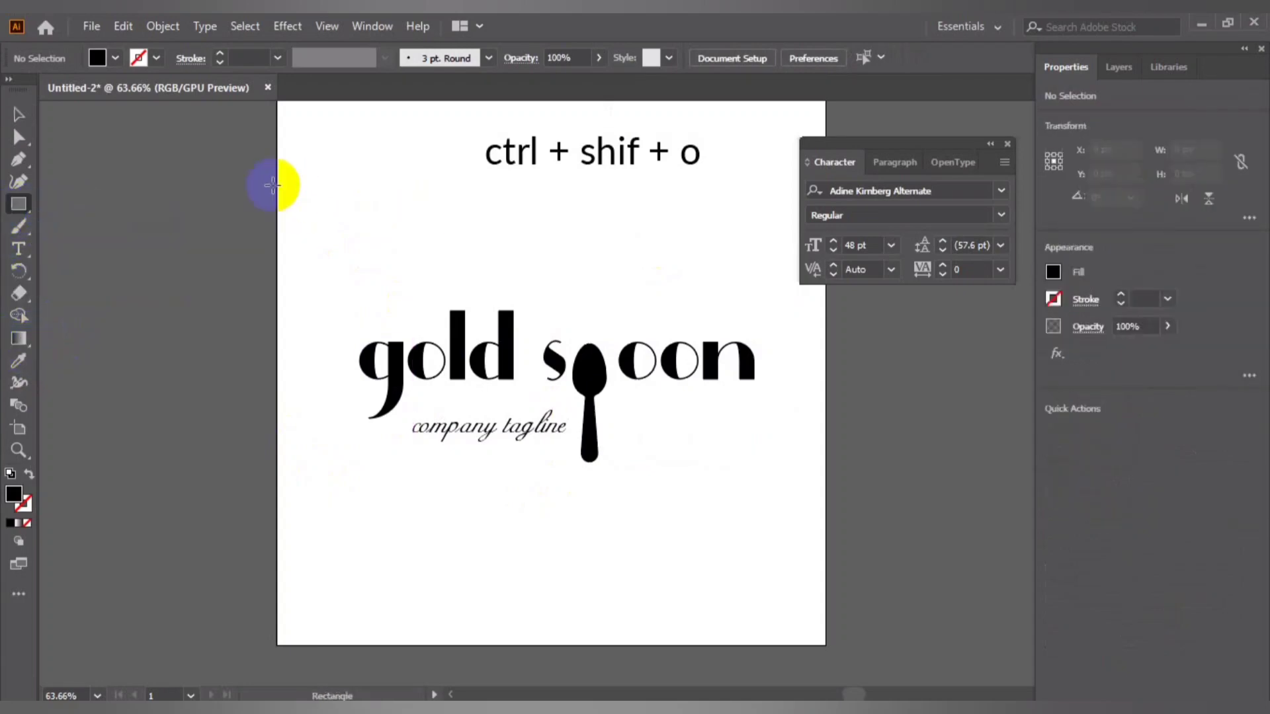
pyautogui.moveTo(152, 178); pyautogui.dragTo(186, 212)
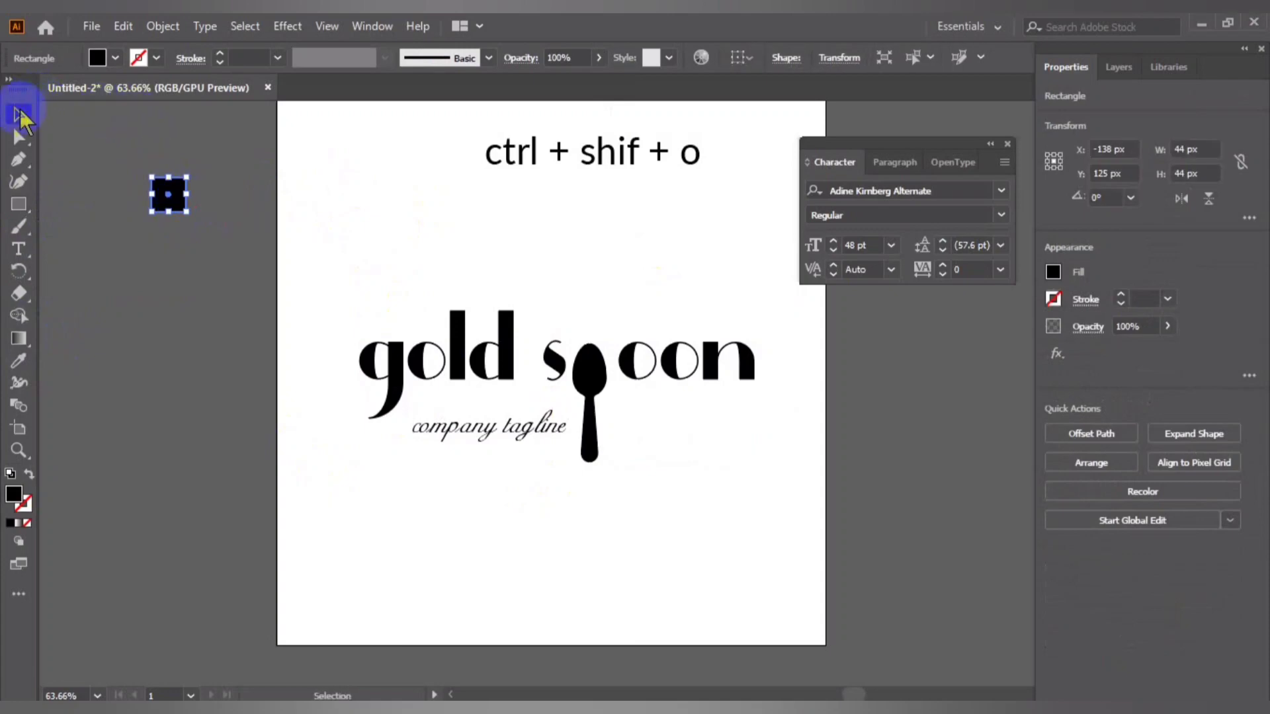
pyautogui.click(113, 58)
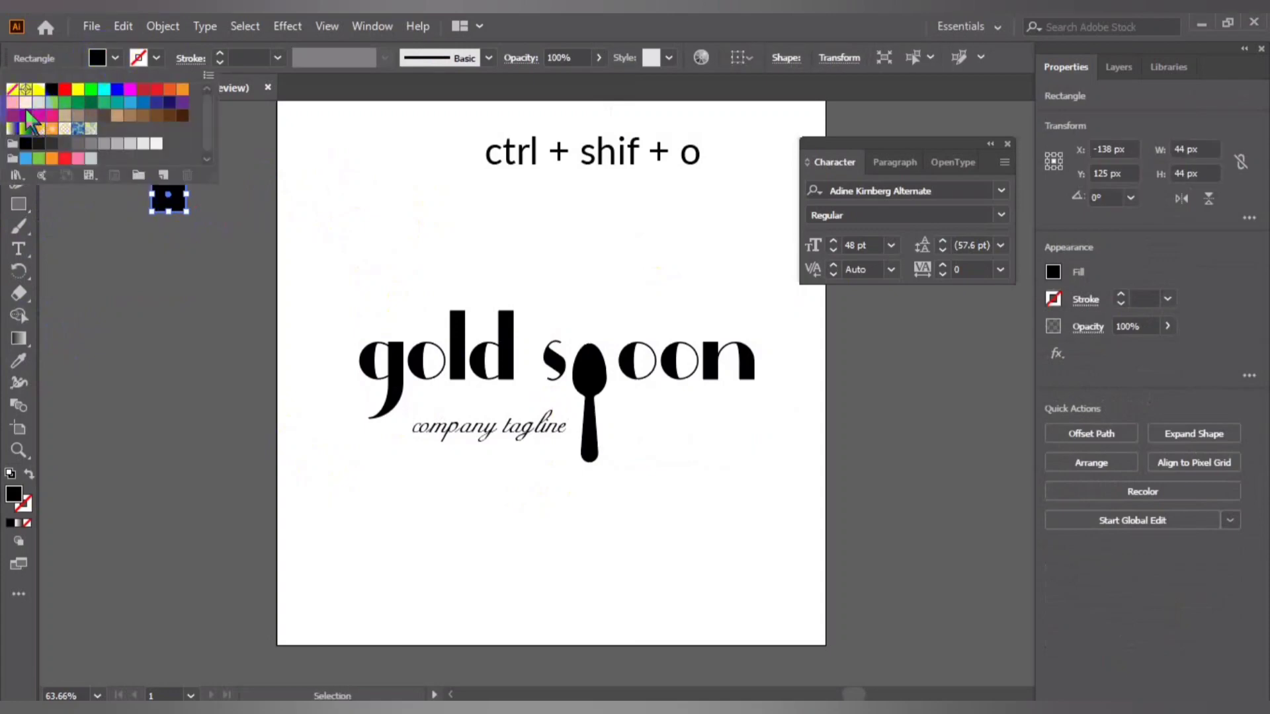
pyautogui.click(52, 128)
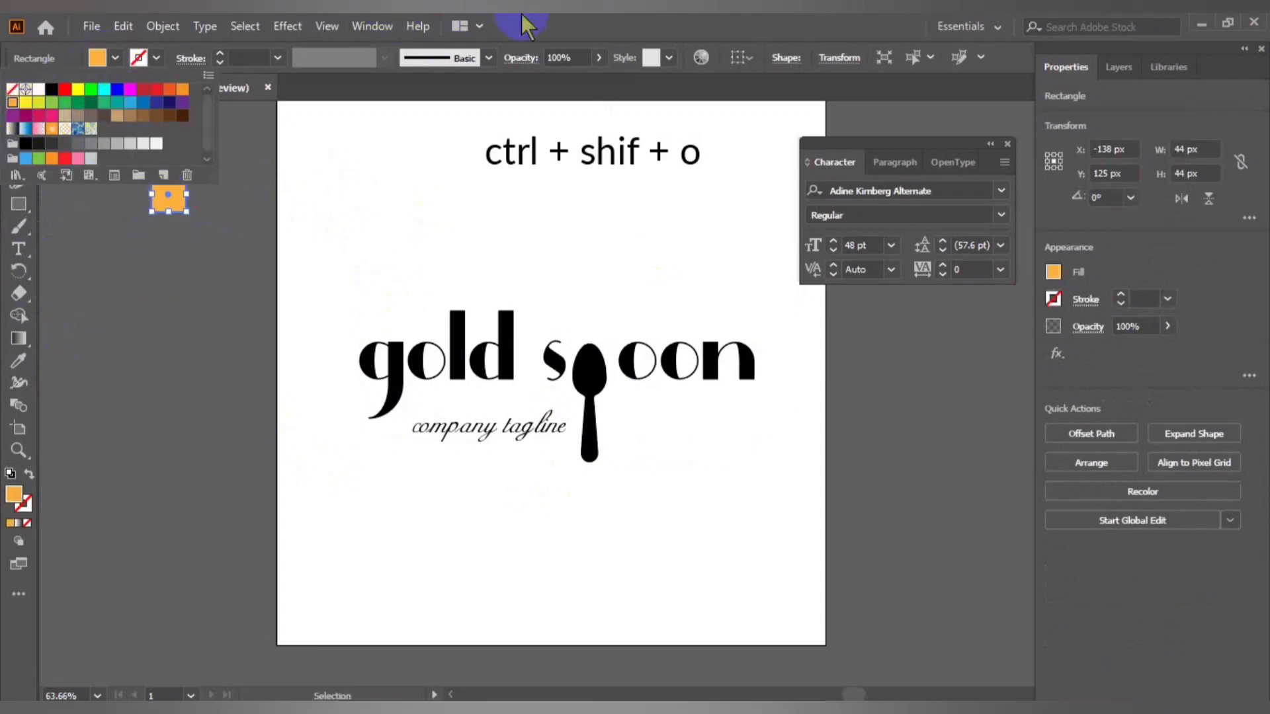
pyautogui.click(78, 240)
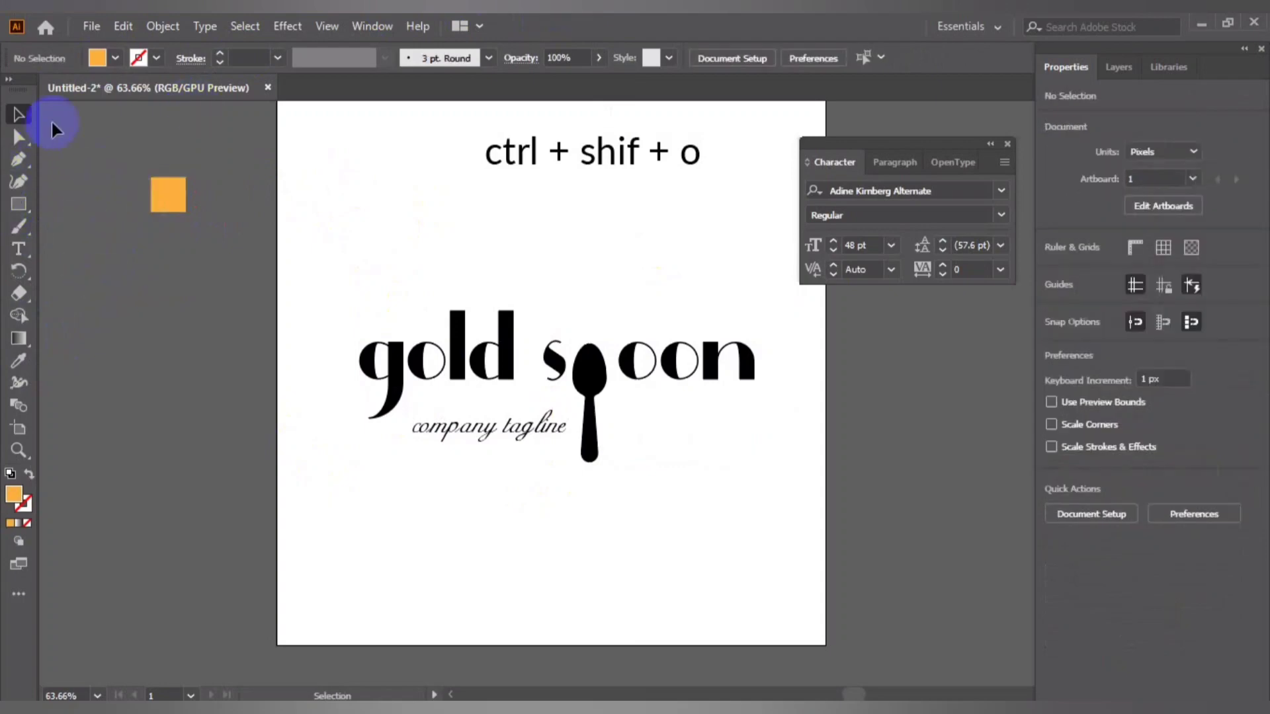
# - Duplicate the orange square just below it and fill the copy yellow
pyautogui.moveTo(182, 192); pyautogui.dragTo(172, 249)
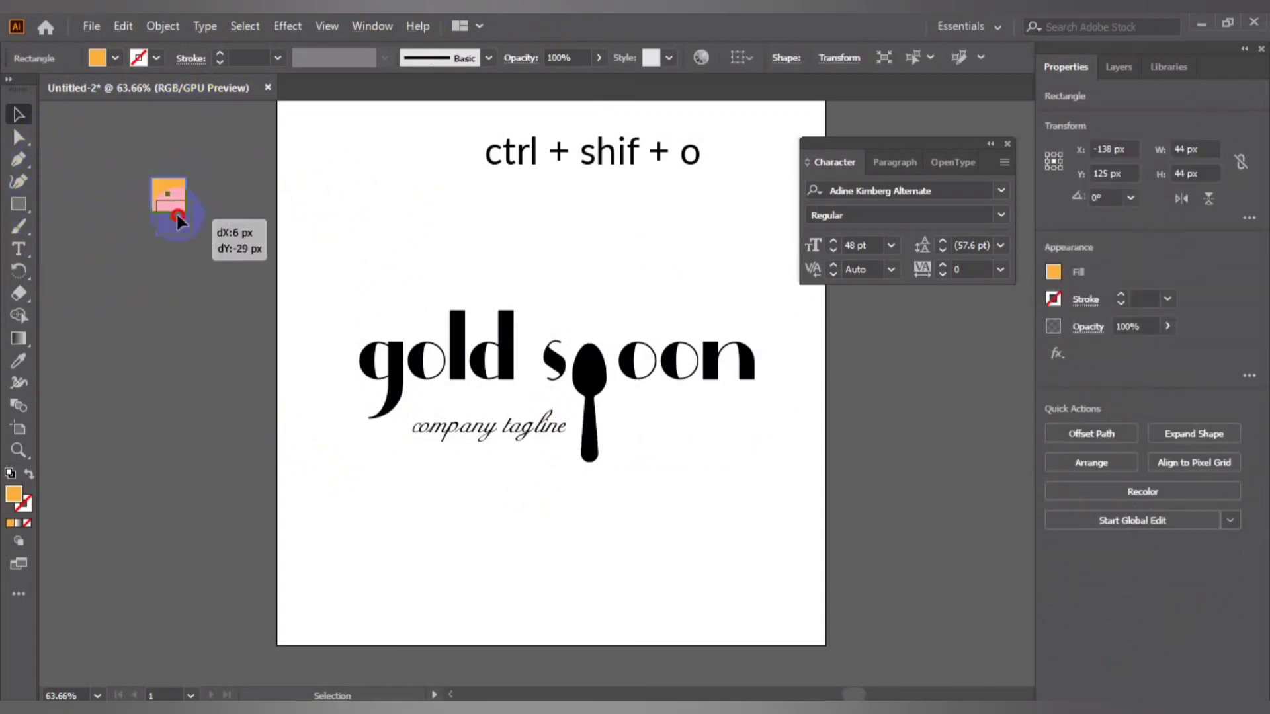
pyautogui.click(115, 58)
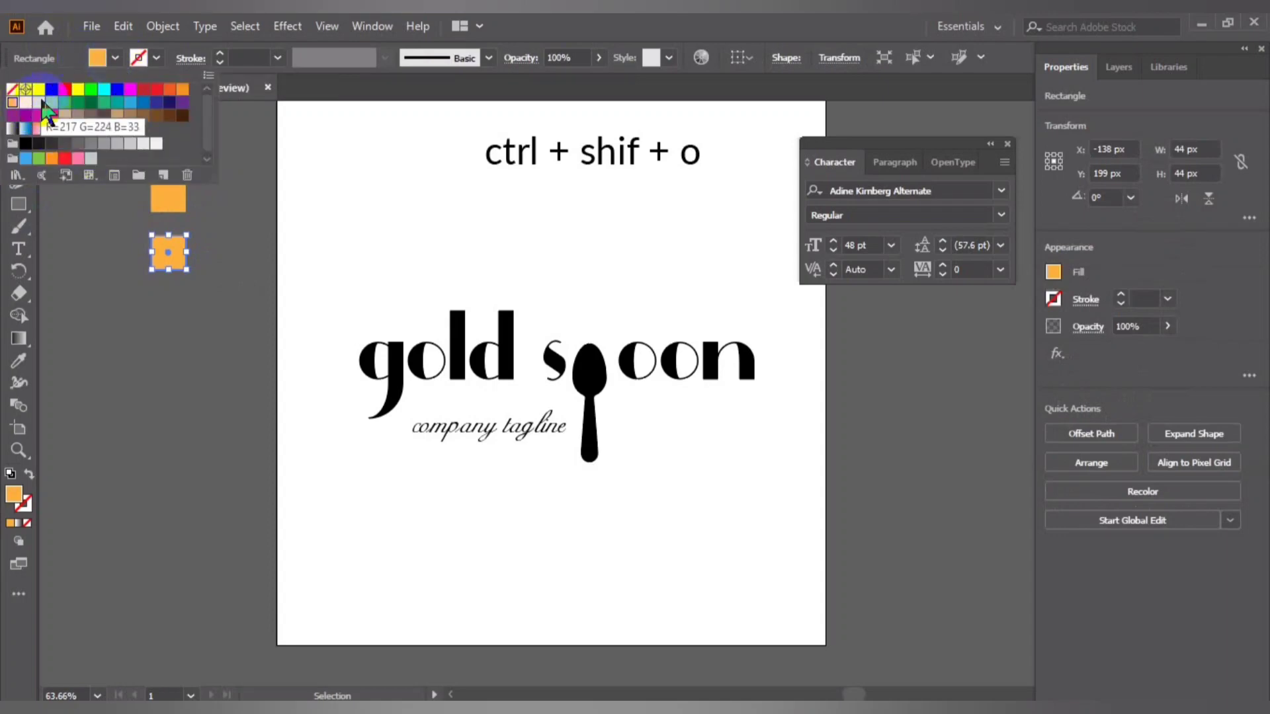
pyautogui.click(25, 103)
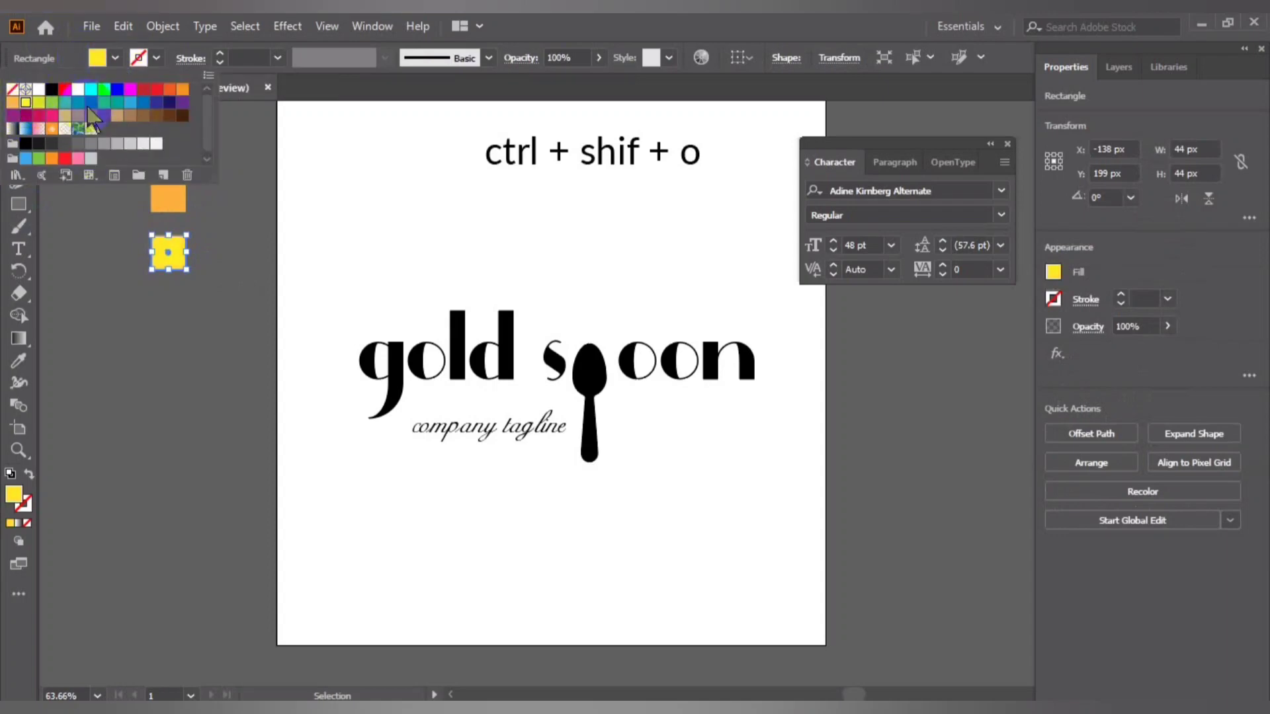
pyautogui.click(136, 333)
pyautogui.click(110, 58)
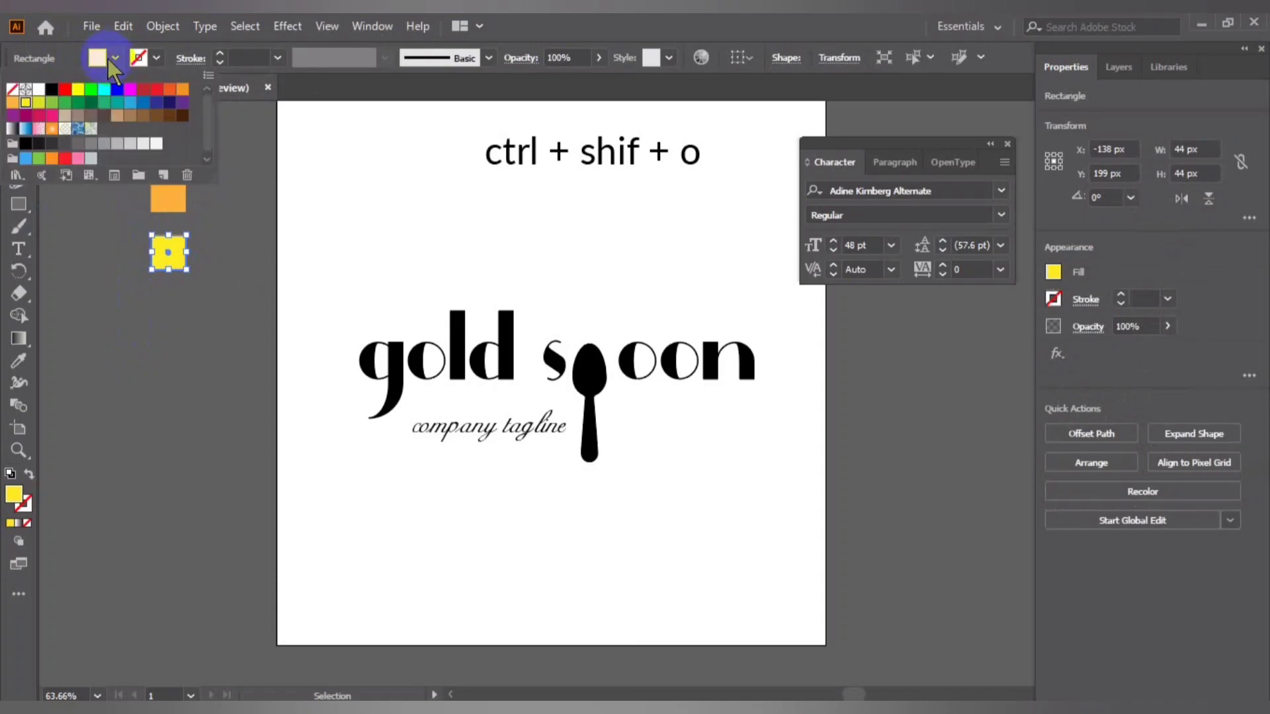
pyautogui.click(127, 364)
pyautogui.click(199, 183)
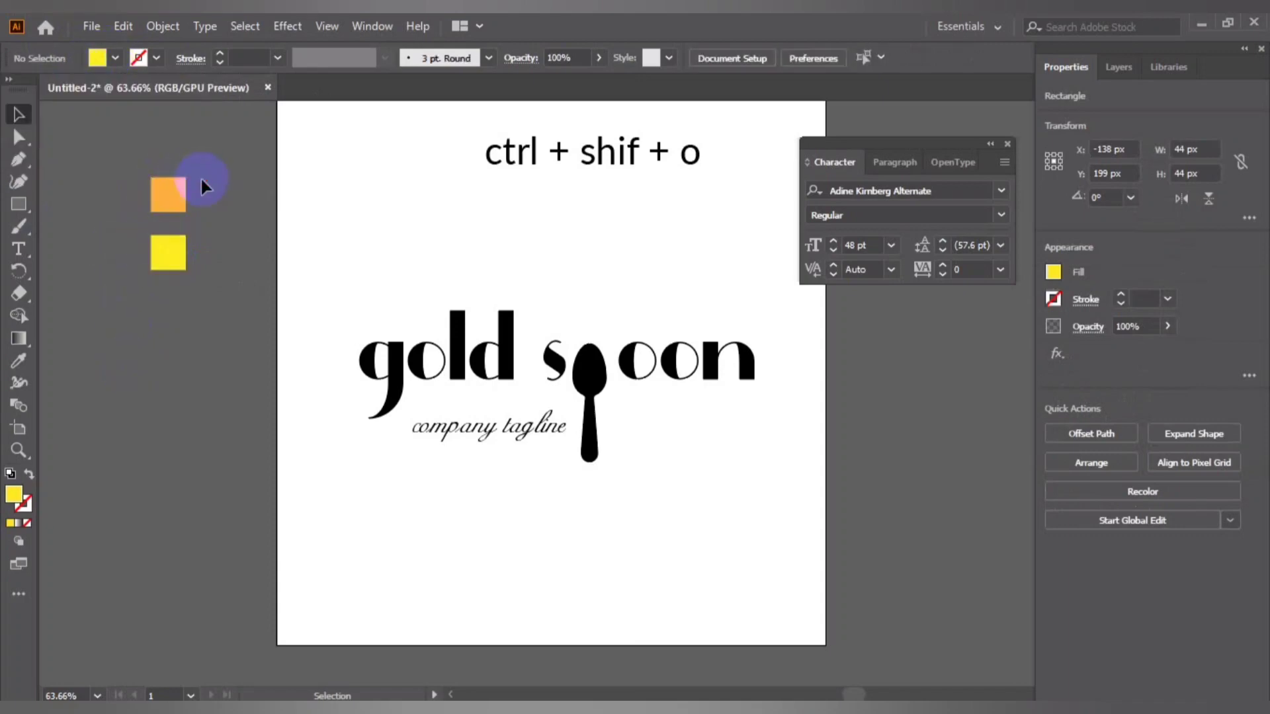
# - Make a yellow-green third copy below, then delete it, keeping orange and yellow
pyautogui.moveTo(169, 252); pyautogui.dragTo(169, 311)
pyautogui.click(169, 301)
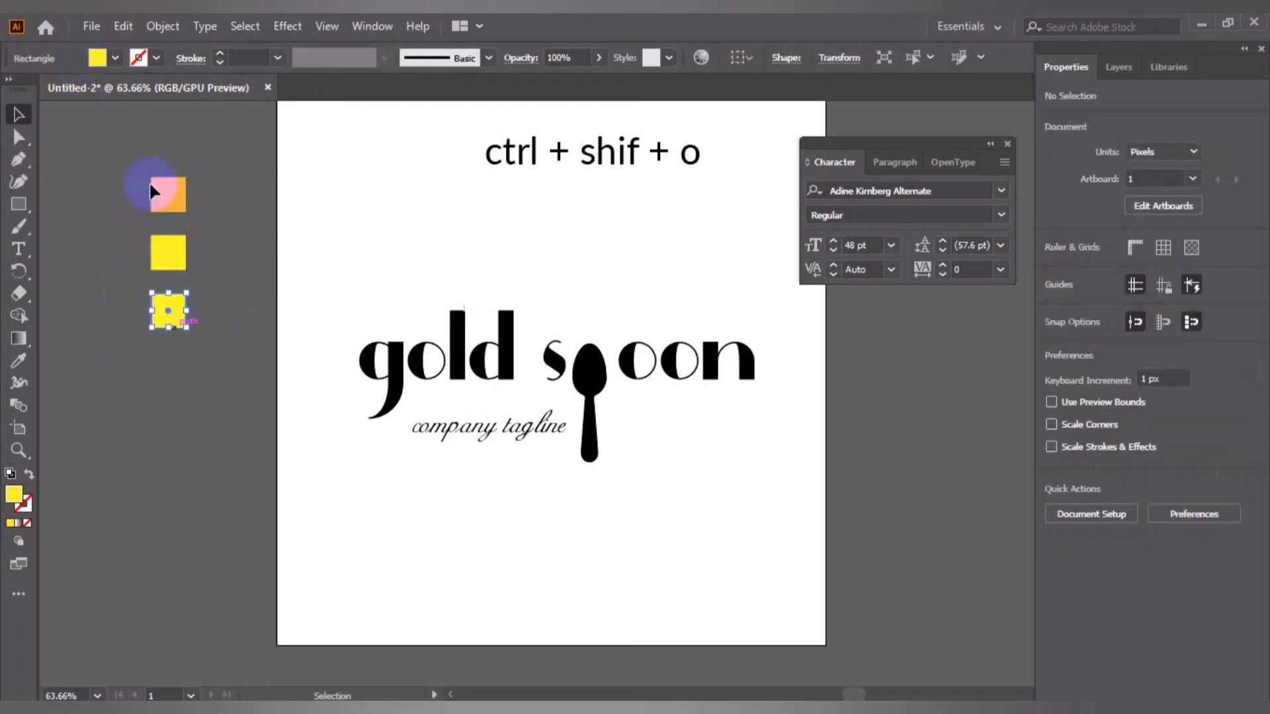
pyautogui.click(111, 57)
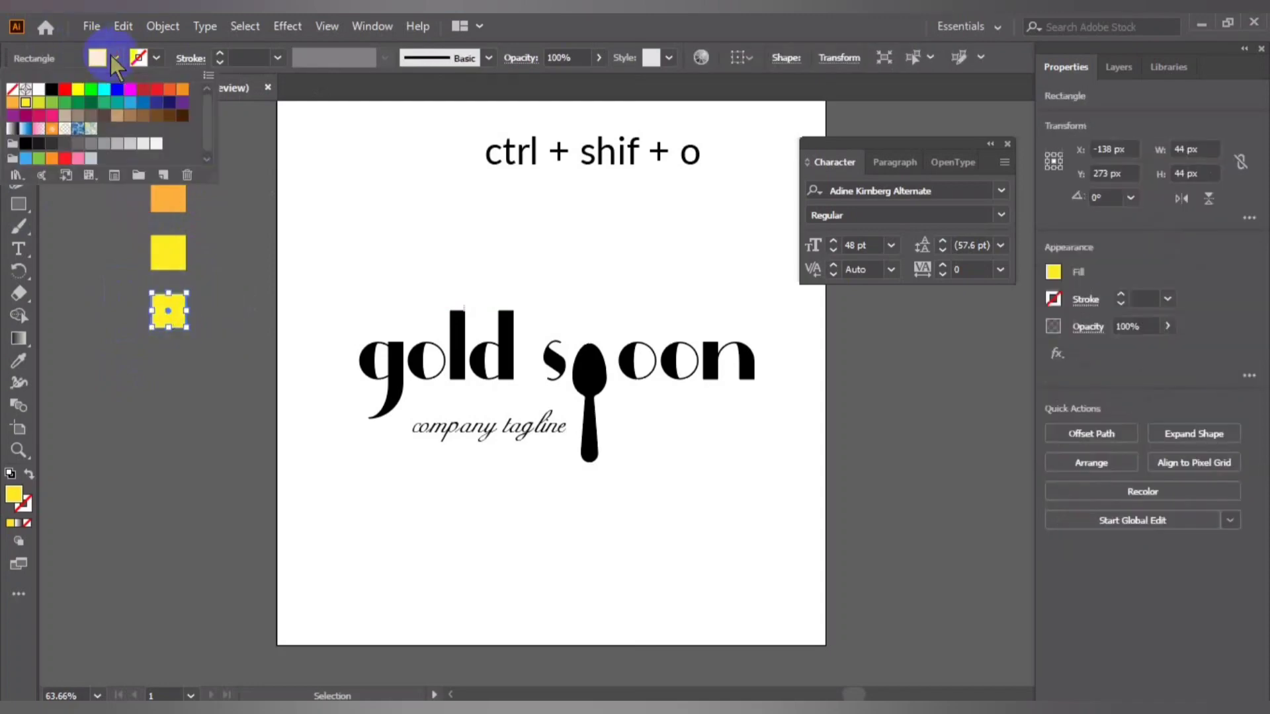
pyautogui.click(38, 102)
pyautogui.click(141, 355)
pyautogui.click(224, 415)
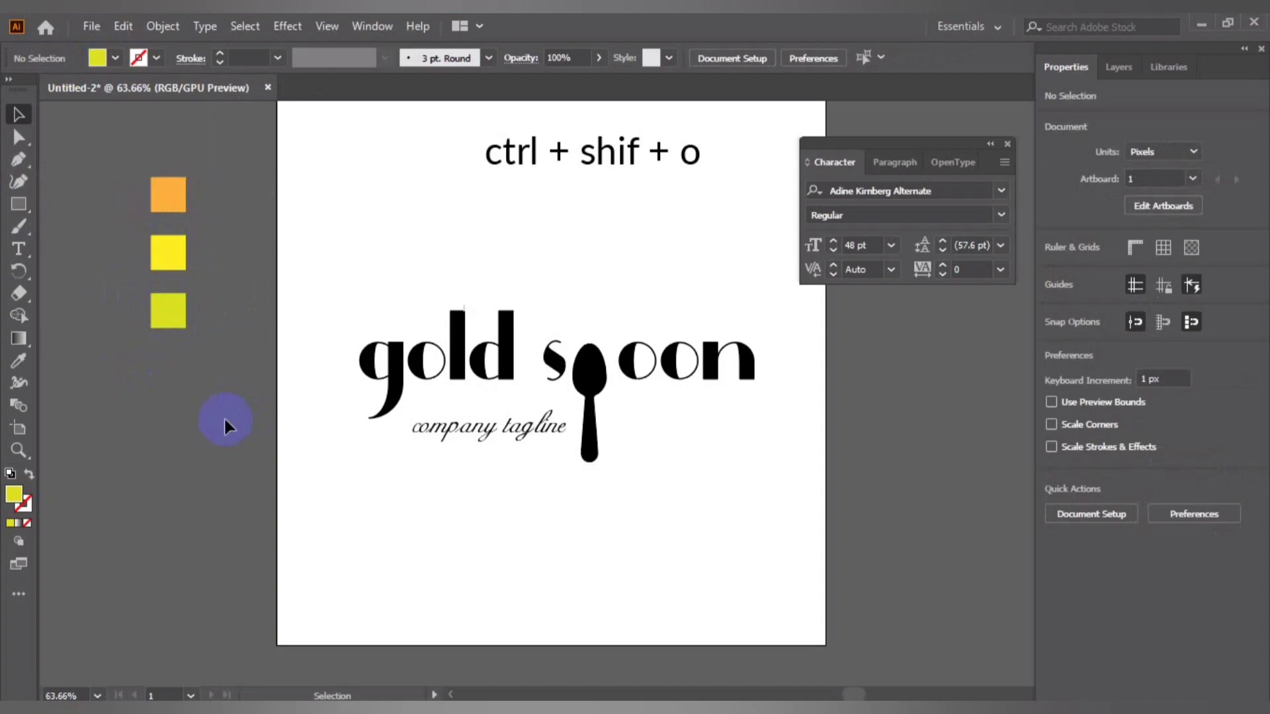
pyautogui.click(164, 311)
pyautogui.press('Delete')
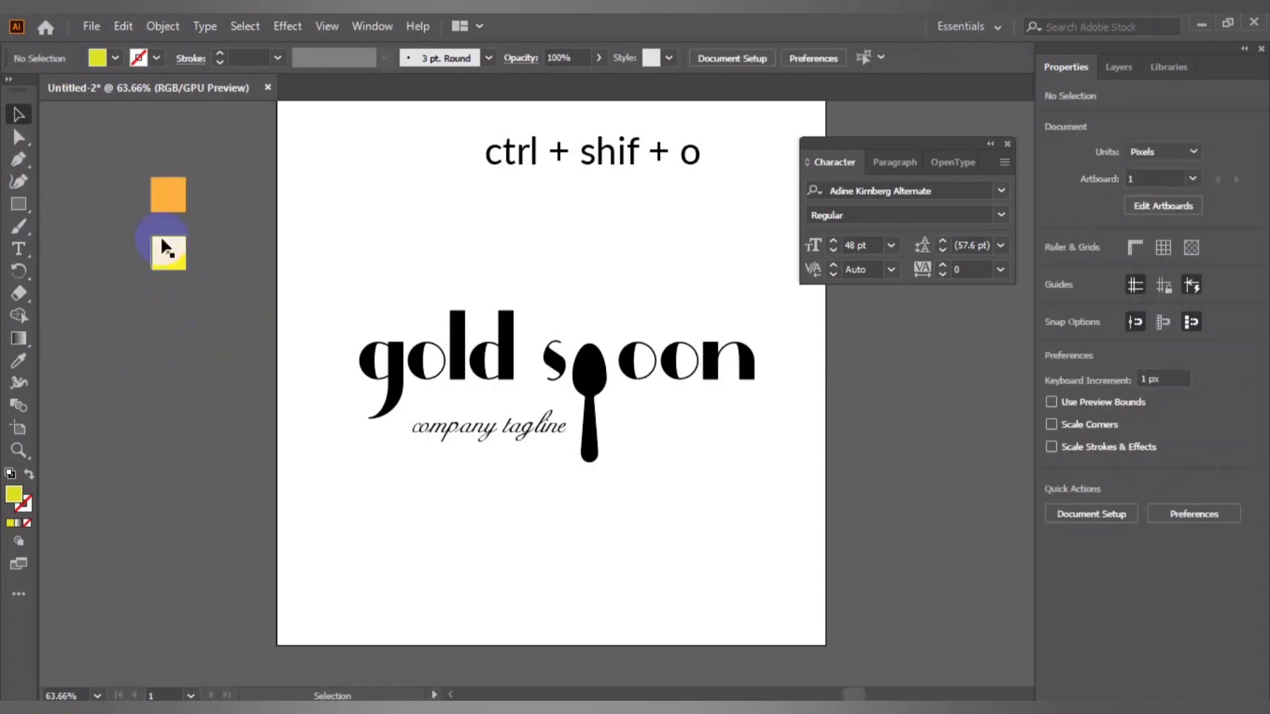
pyautogui.click(182, 257)
pyautogui.click(177, 264)
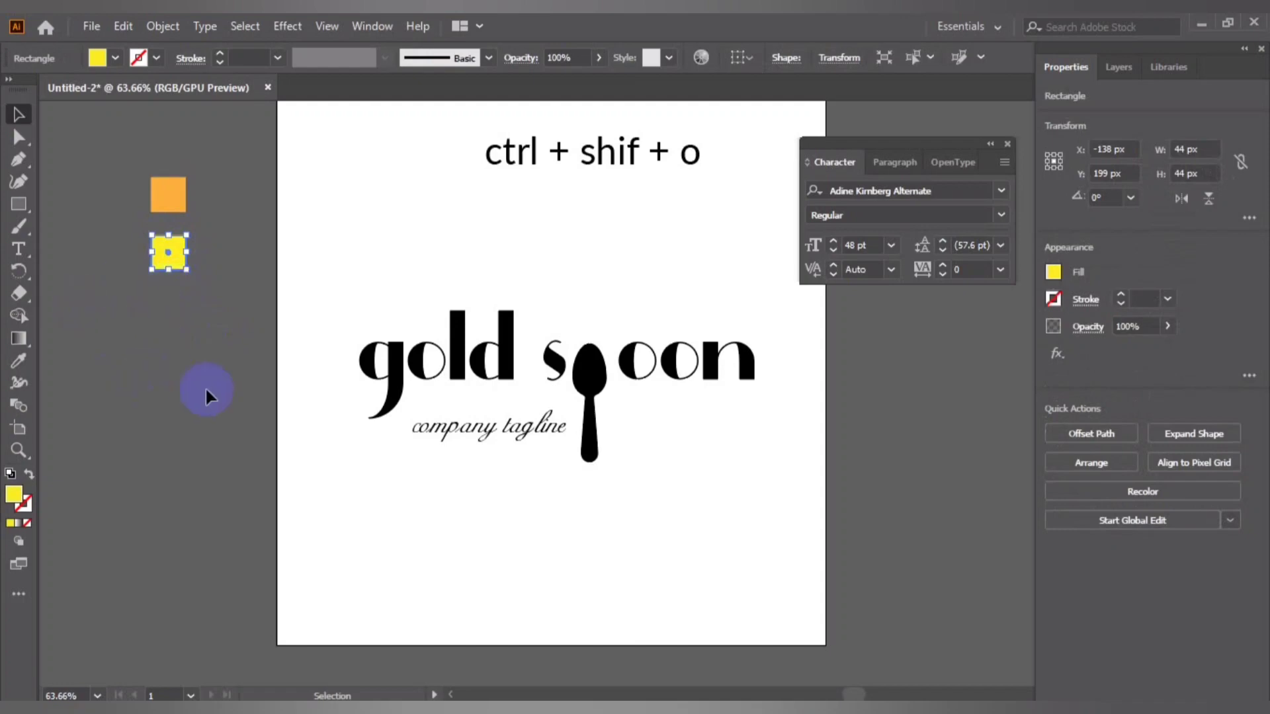
pyautogui.click(128, 378)
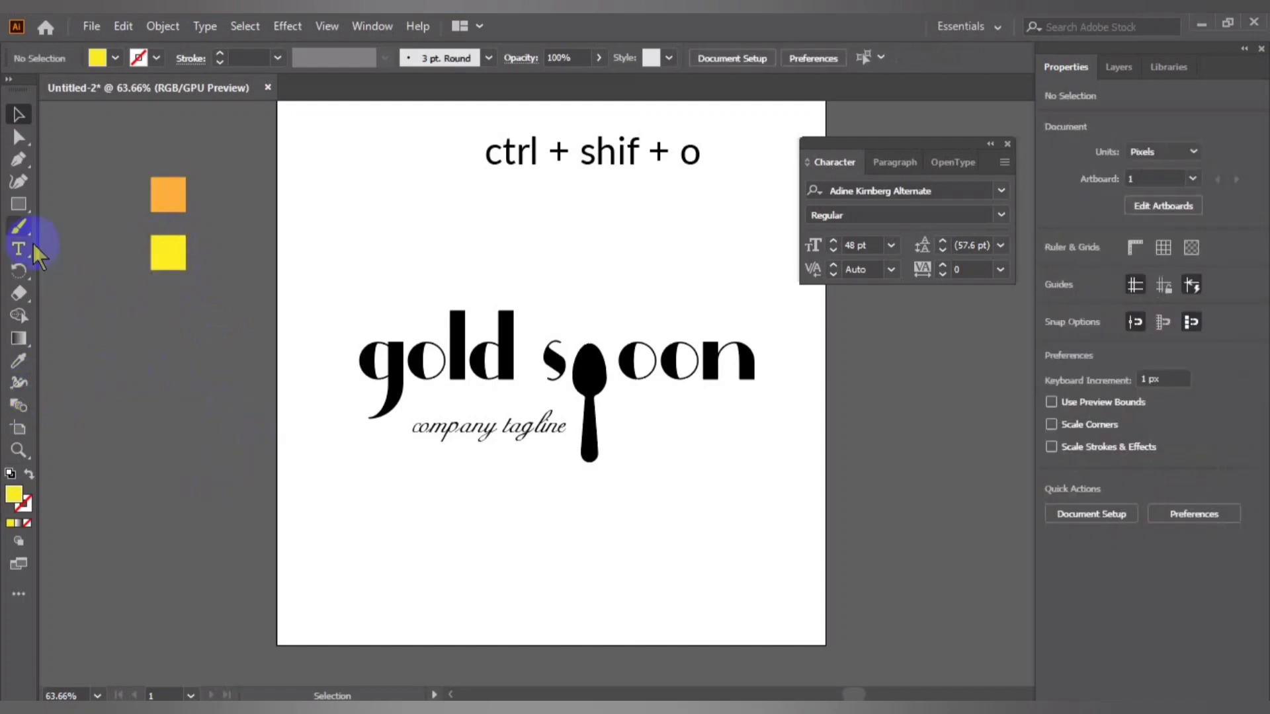
# - Draw a new square below the yellow one and give it a gradient fill
pyautogui.click(19, 204)
pyautogui.moveTo(141, 330); pyautogui.dragTo(174, 370)
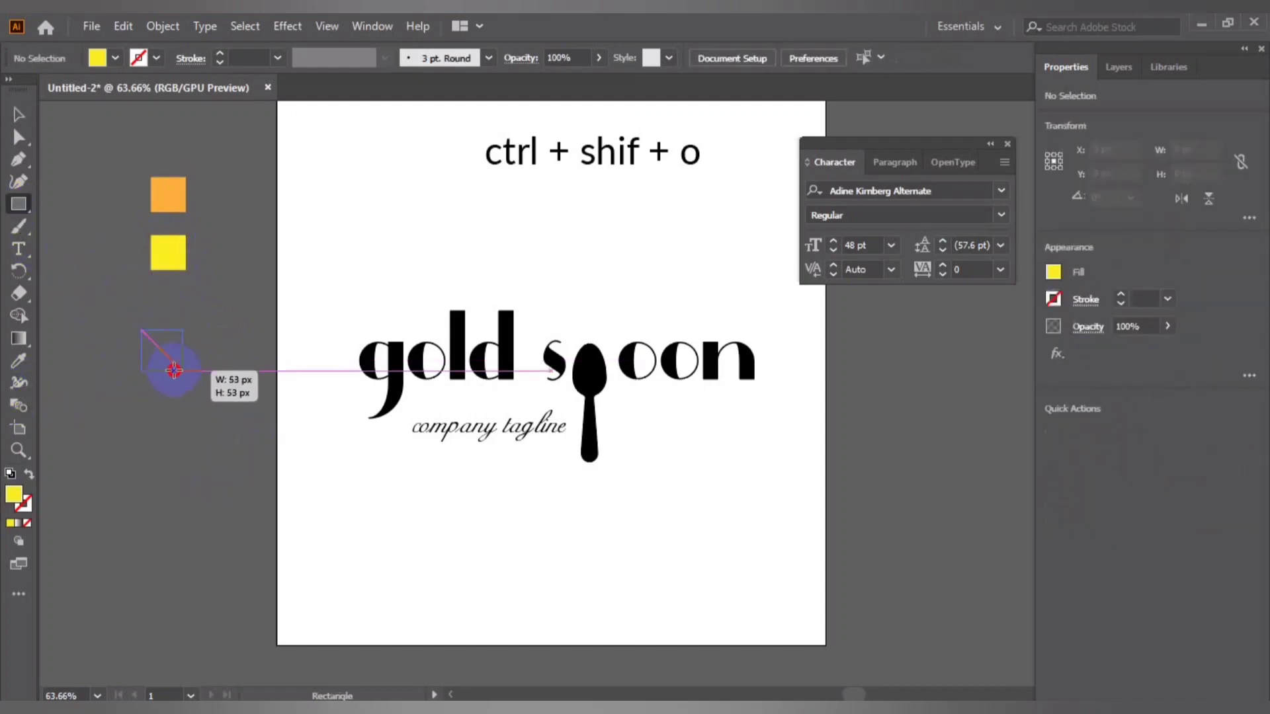
pyautogui.click(153, 332)
pyautogui.press('Escape')
pyautogui.click(12, 136)
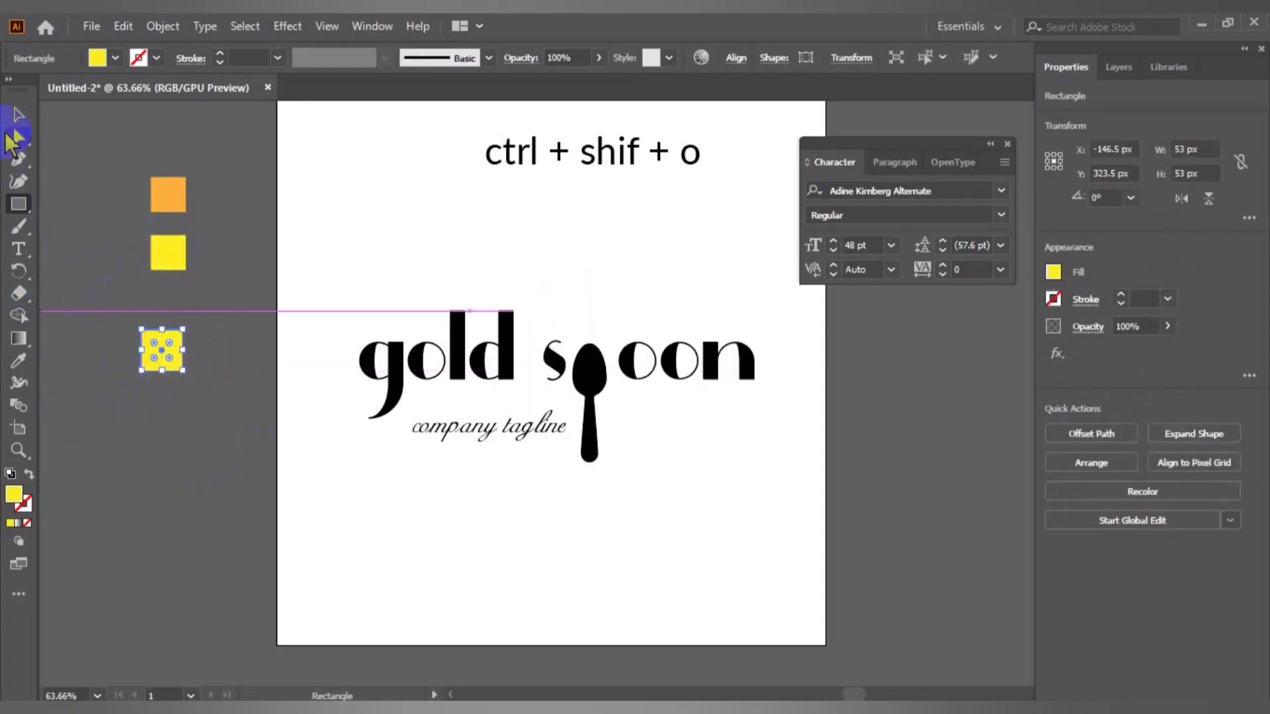
pyautogui.click(176, 425)
pyautogui.click(166, 372)
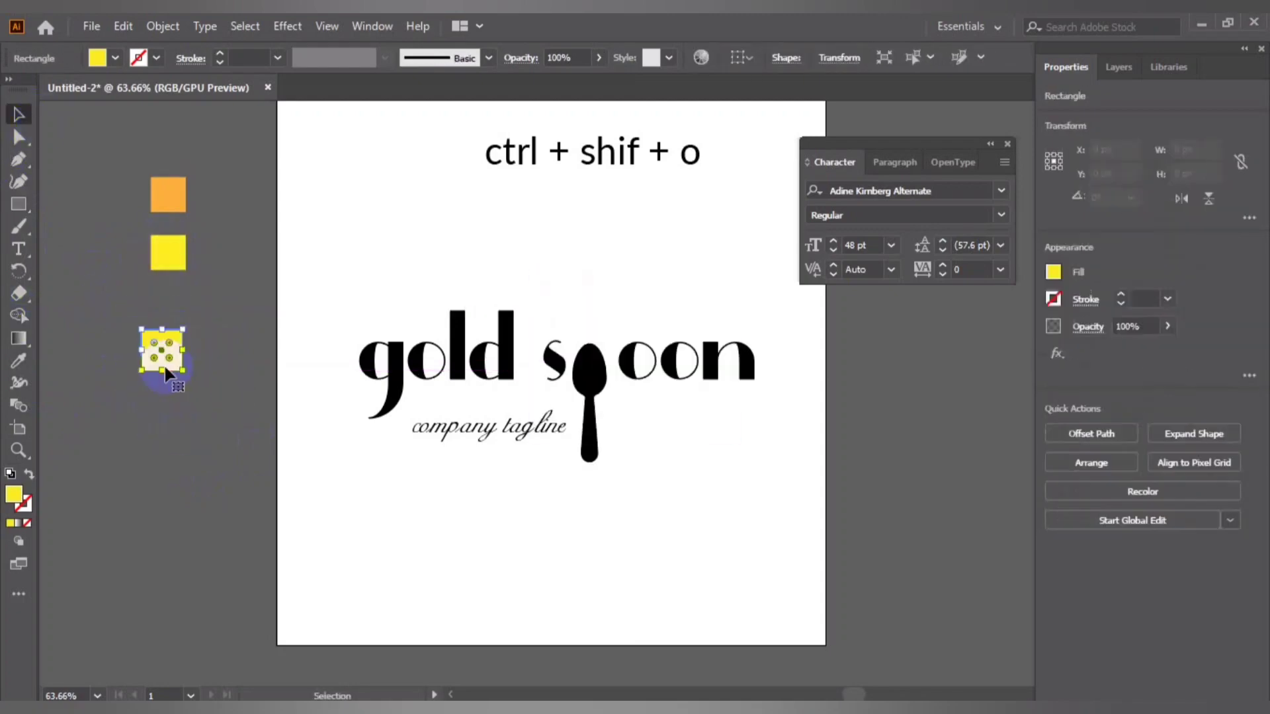
pyautogui.click(19, 524)
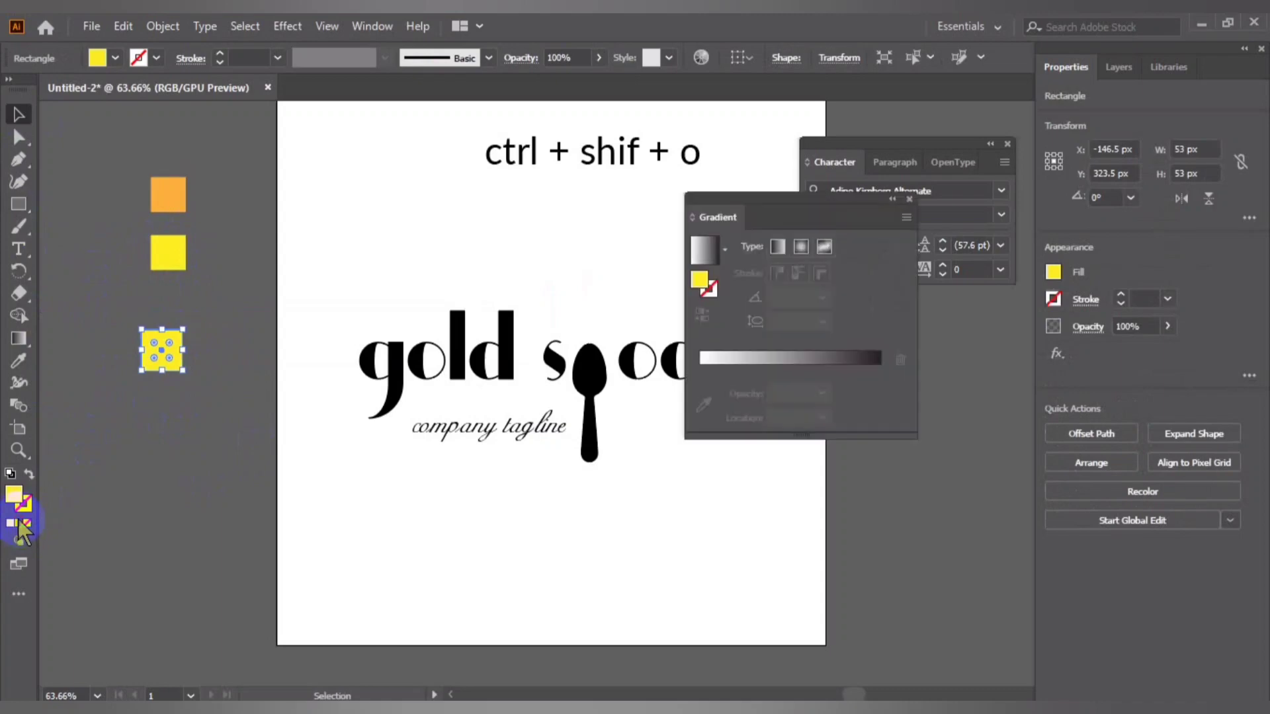
# - Set the gradient's starting stop to gold E5C14E, fading to black
pyautogui.moveTo(765, 198); pyautogui.dragTo(691, 198)
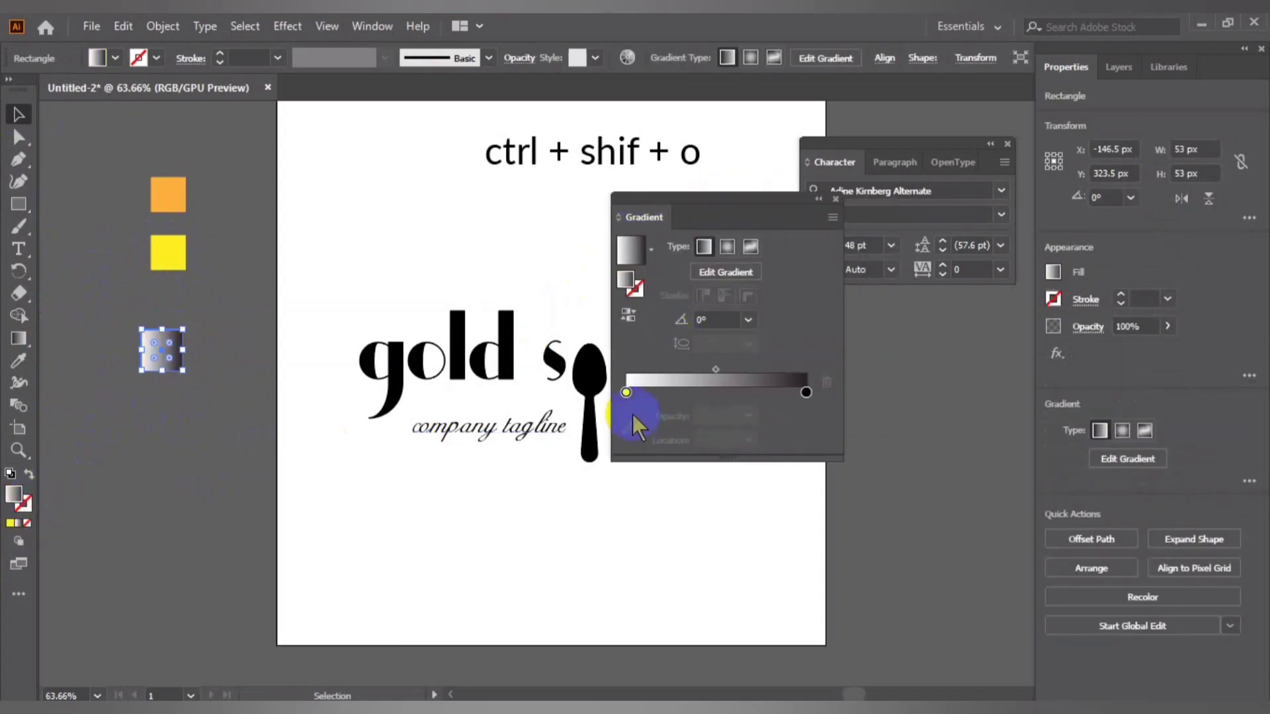
pyautogui.click(626, 393)
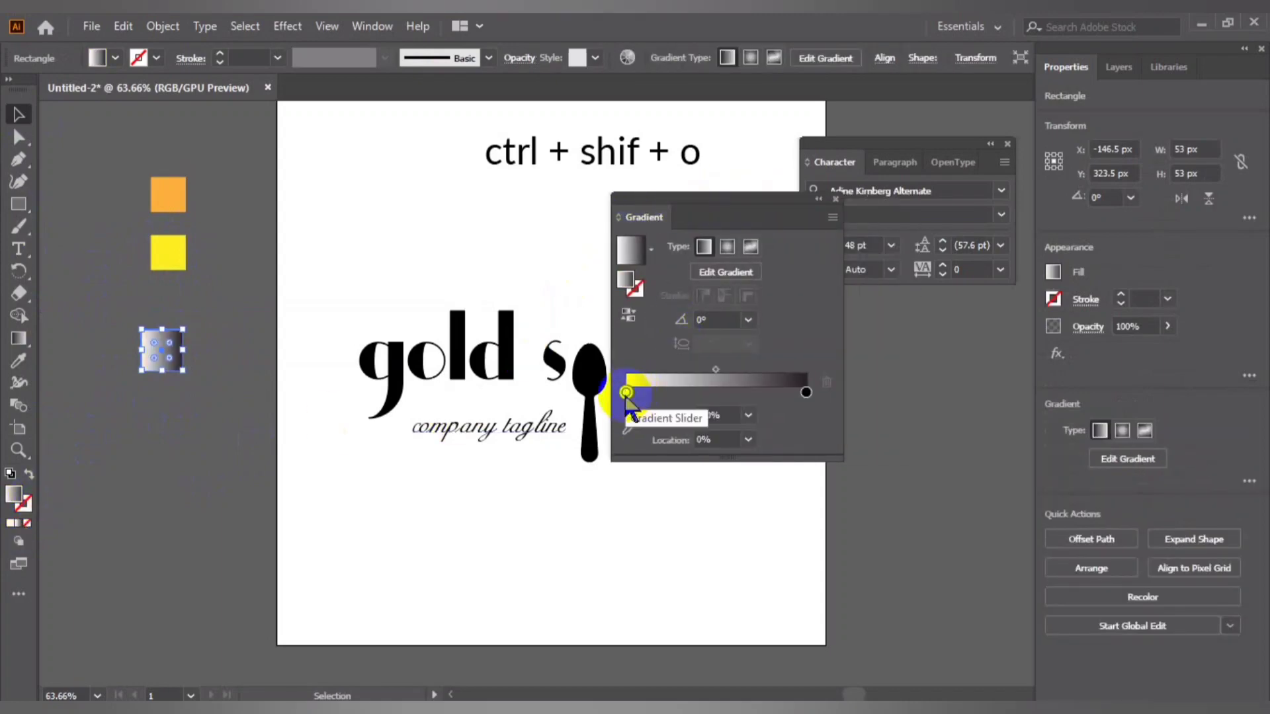
pyautogui.doubleClick(626, 393)
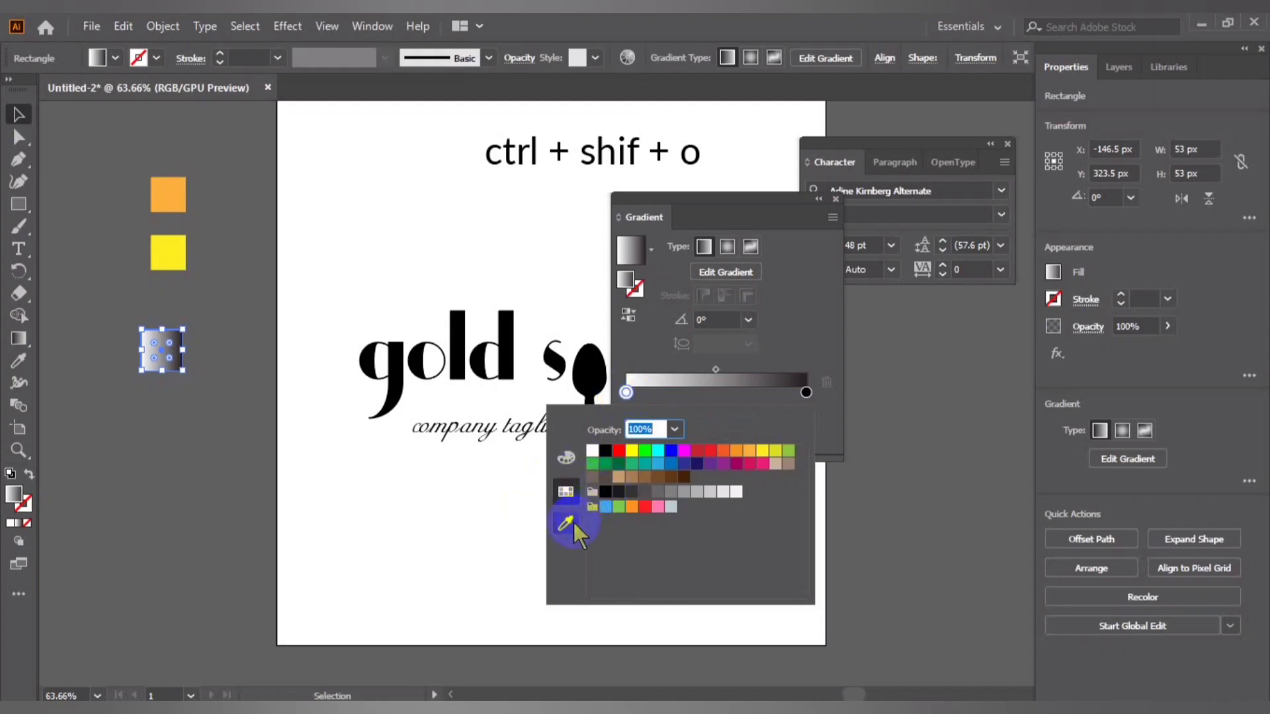
pyautogui.click(565, 493)
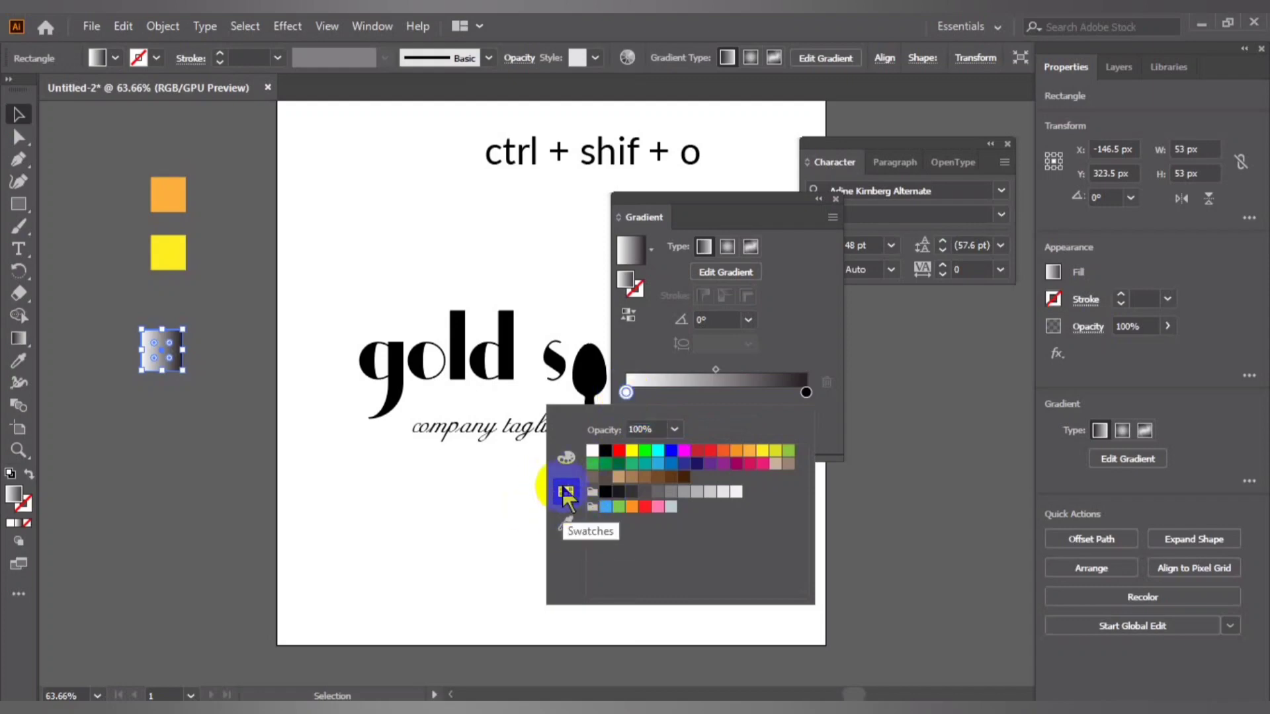
pyautogui.click(749, 450)
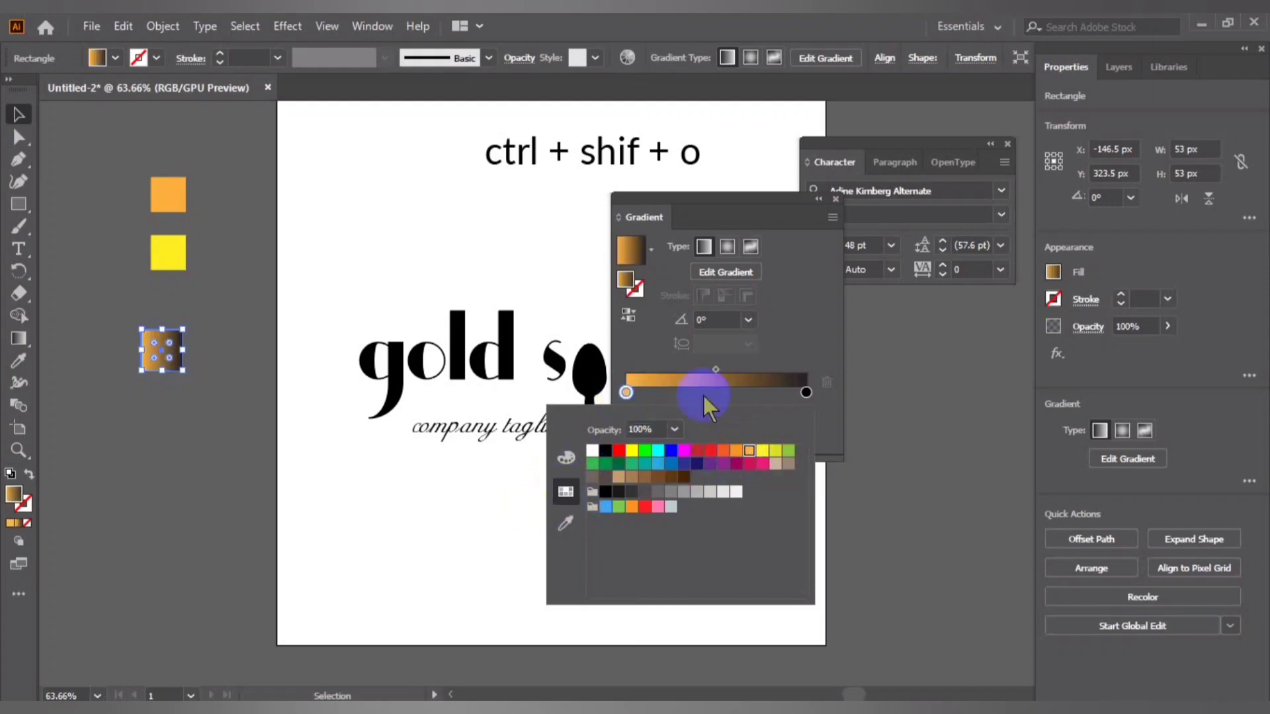
pyautogui.click(627, 282)
pyautogui.doubleClick(626, 282)
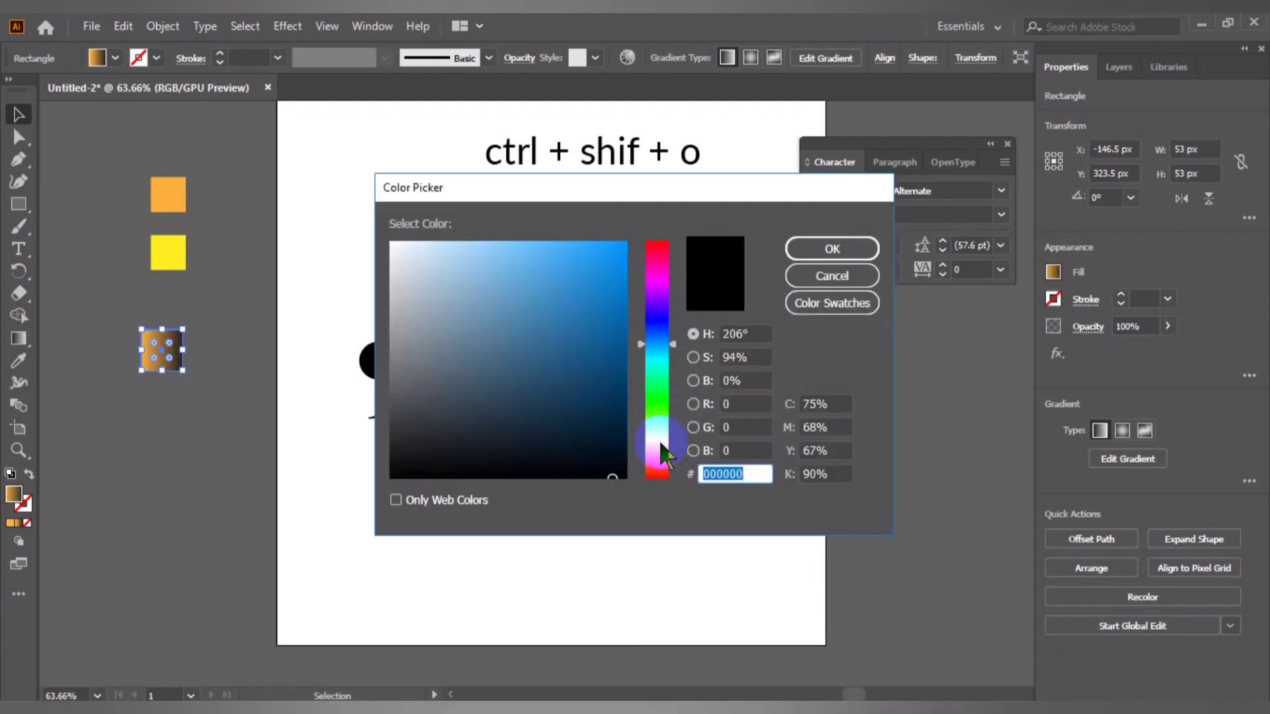
pyautogui.moveTo(659, 443); pyautogui.dragTo(651, 452)
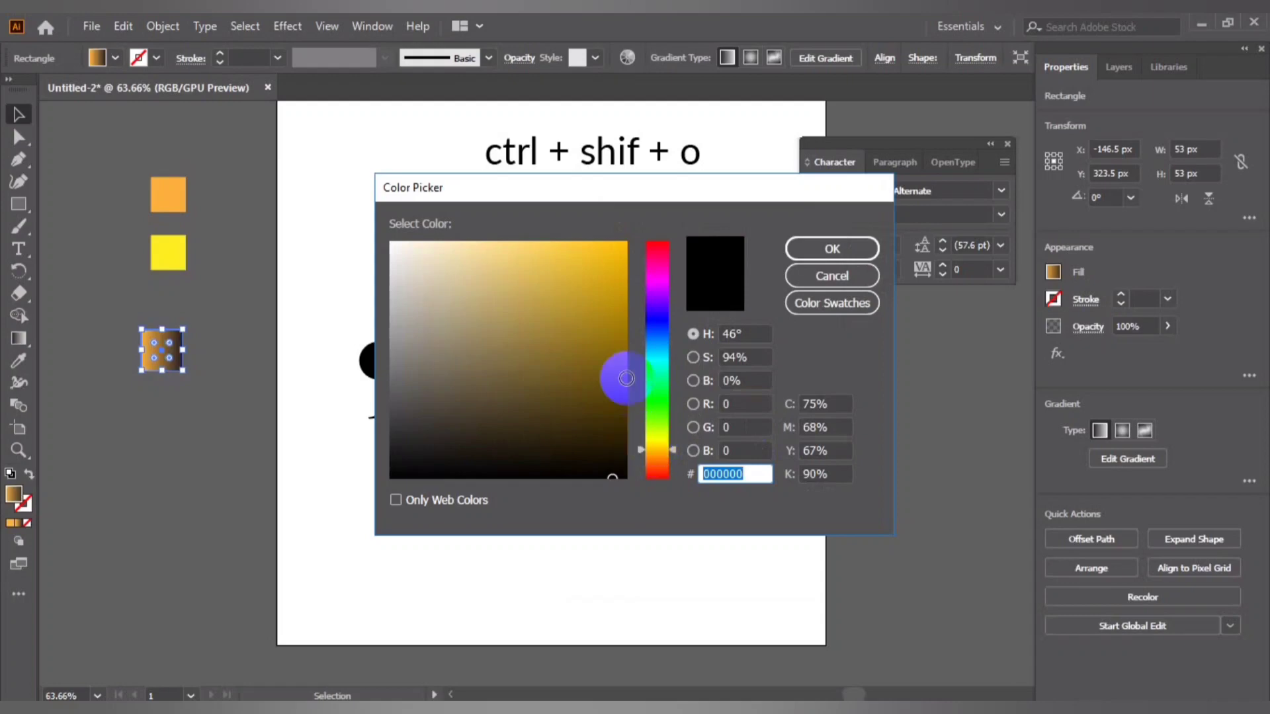
pyautogui.moveTo(561, 287); pyautogui.dragTo(547, 264)
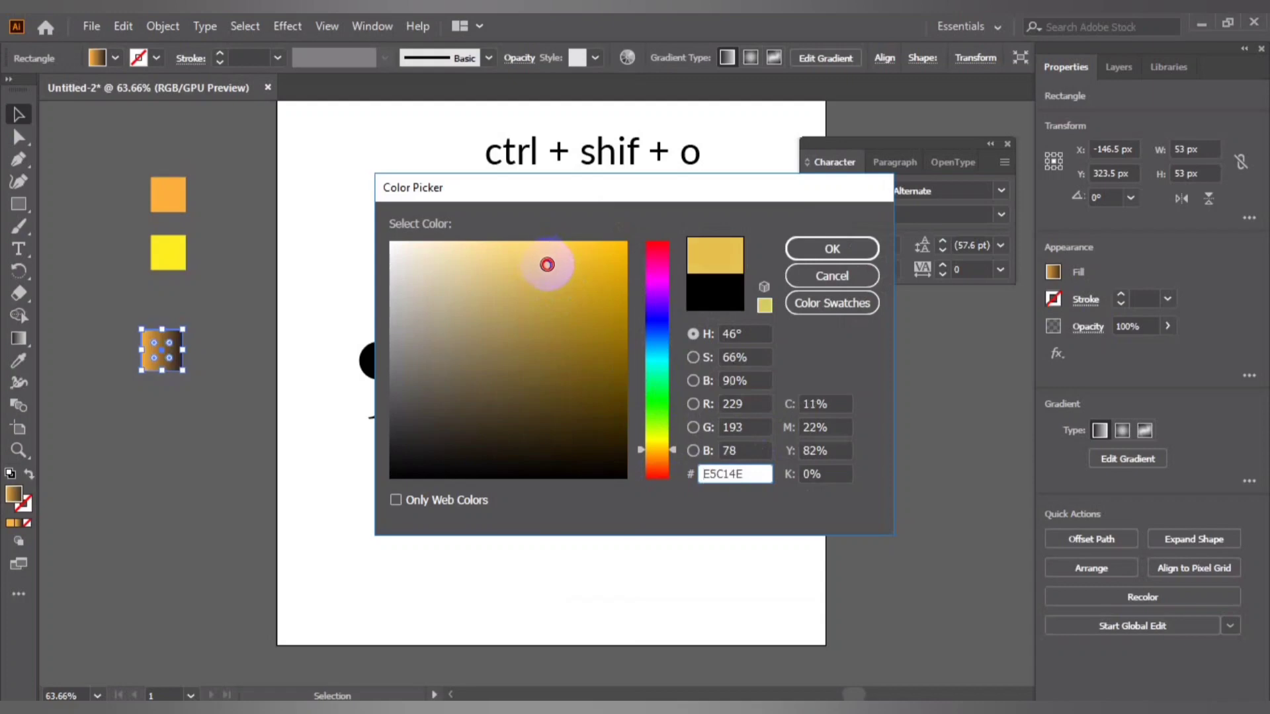
pyautogui.click(806, 248)
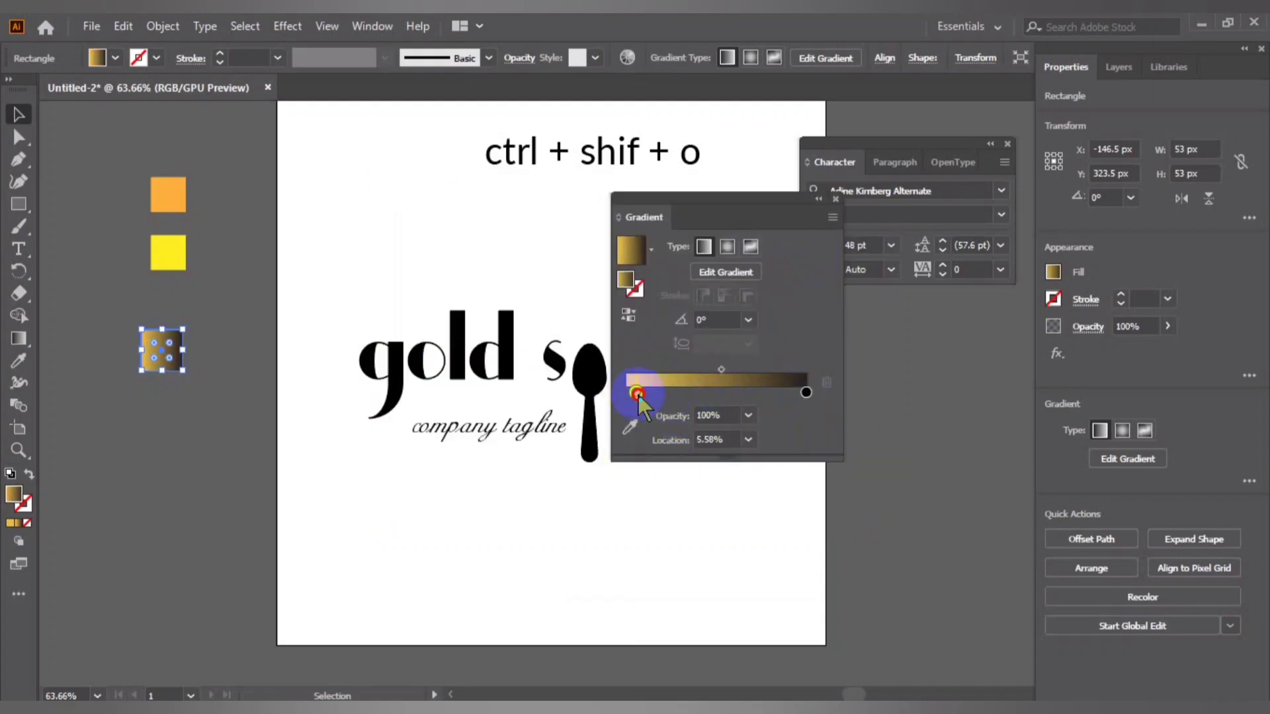
# - Slide the gold stop to about 48.22% and recolour it pale yellow-gold EAD159
pyautogui.moveTo(626, 393); pyautogui.dragTo(701, 393)
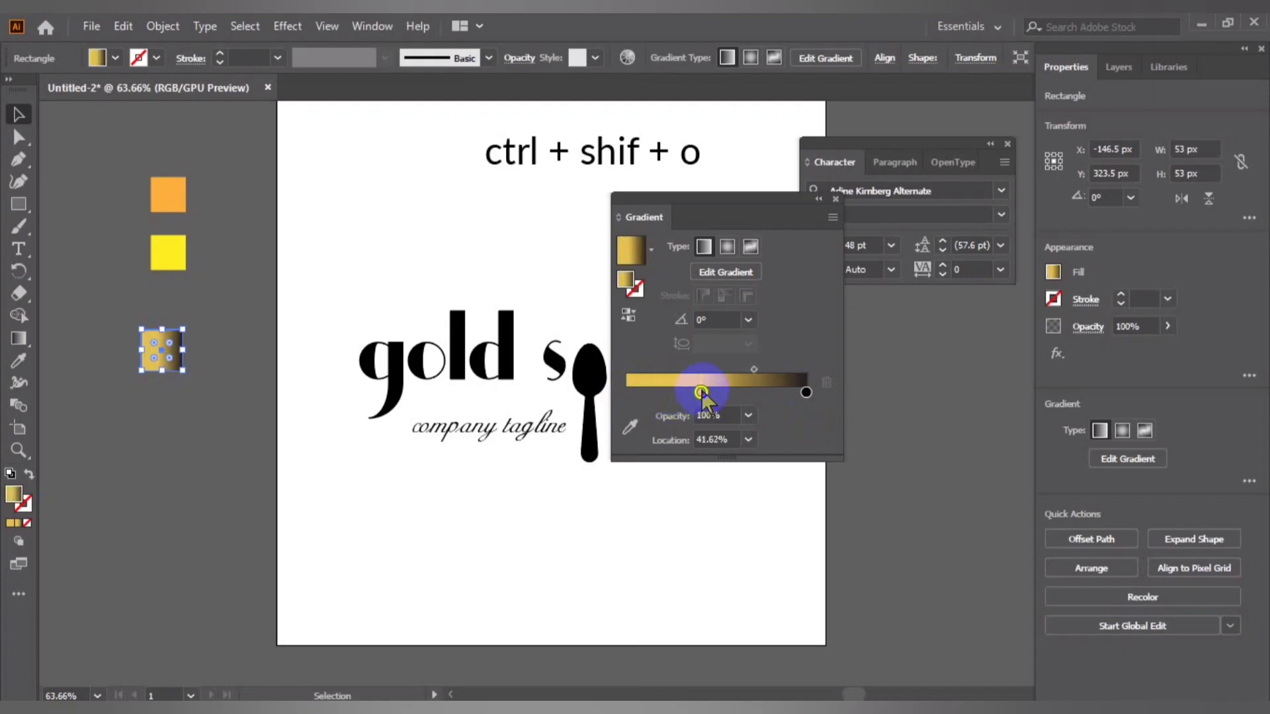
pyautogui.moveTo(701, 393); pyautogui.dragTo(712, 392)
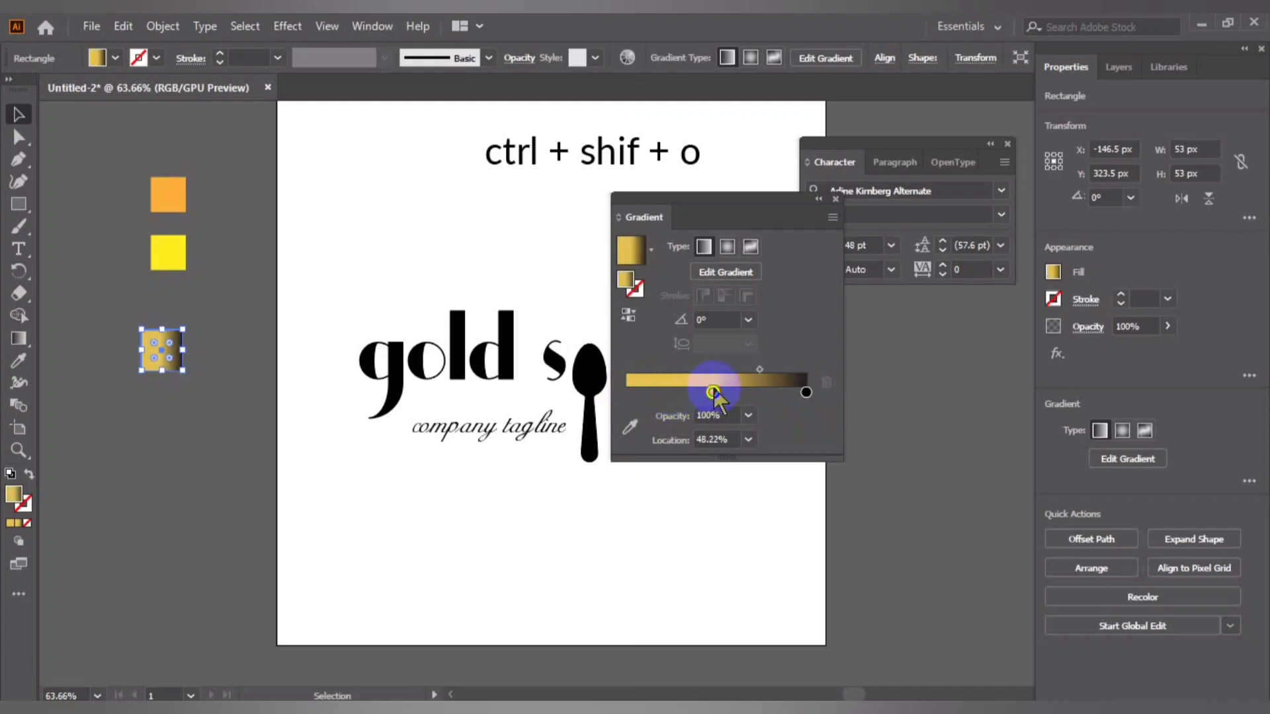
pyautogui.doubleClick(713, 393)
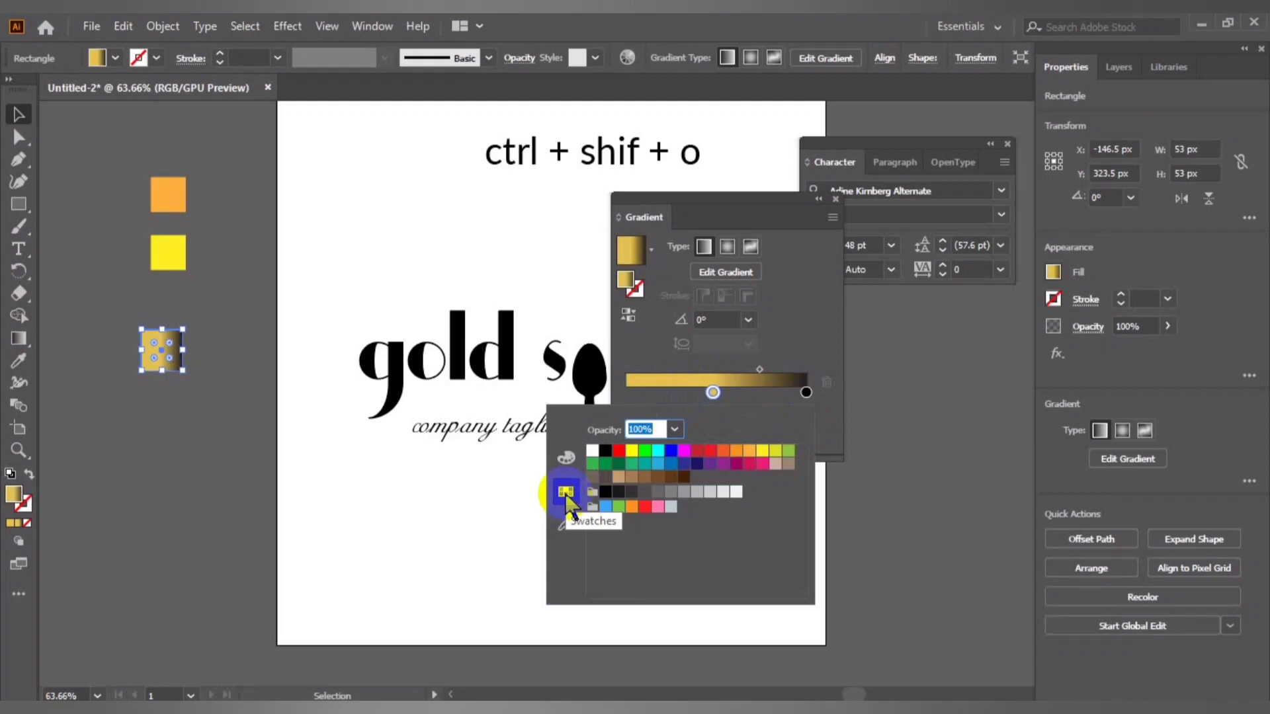
pyautogui.click(567, 494)
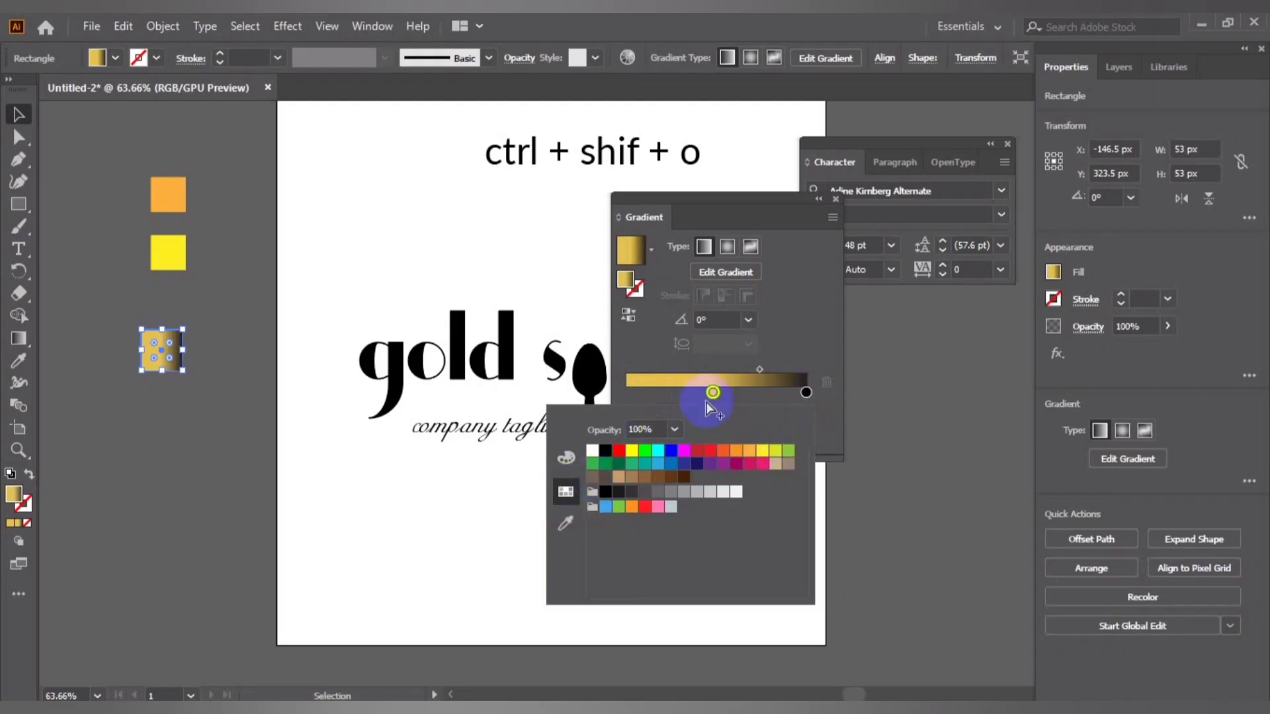
pyautogui.click(625, 283)
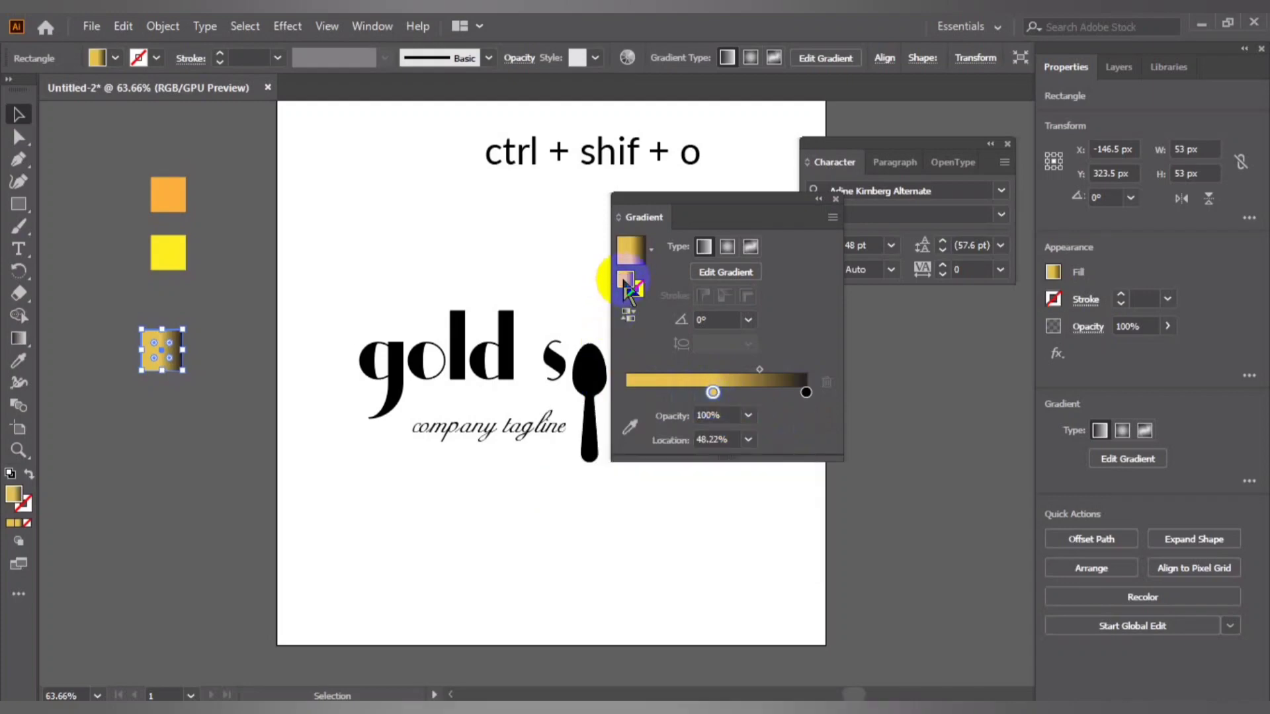
pyautogui.doubleClick(625, 283)
pyautogui.moveTo(658, 447); pyautogui.dragTo(659, 448)
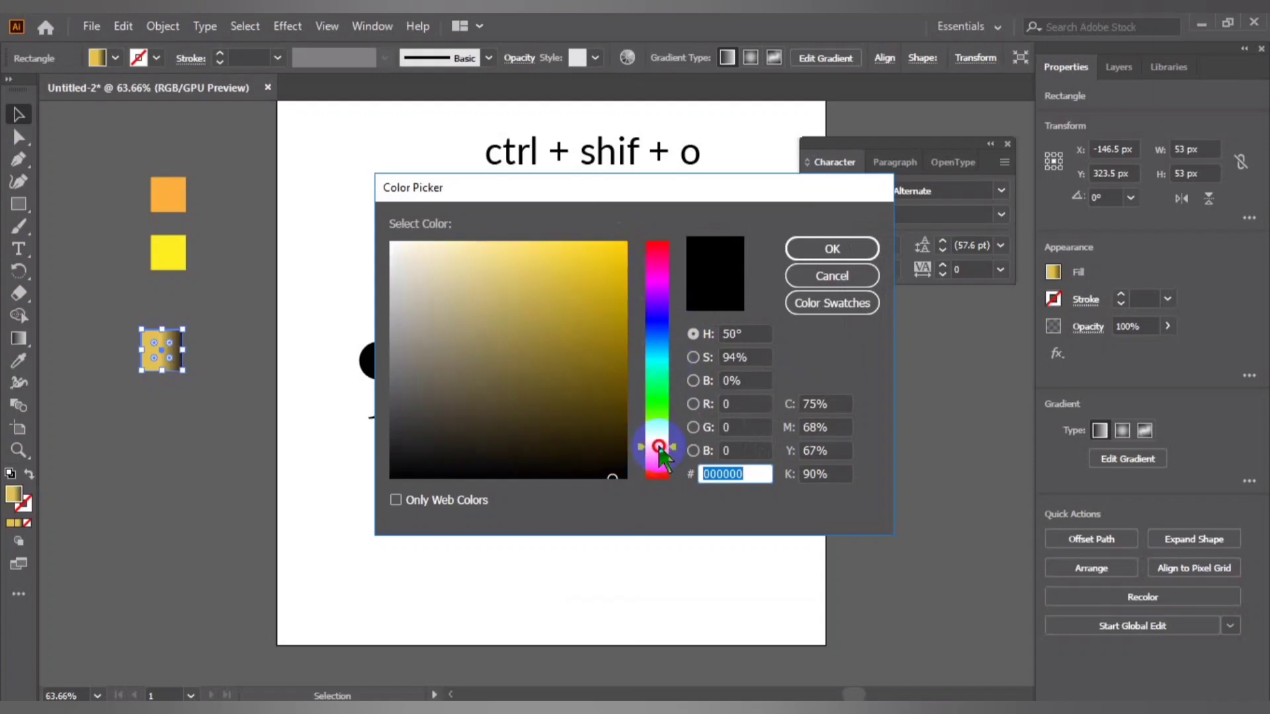
pyautogui.moveTo(538, 297)
pyautogui.mouseDown()
pyautogui.moveTo(525, 293)
pyautogui.moveTo(535, 298)
pyautogui.moveTo(547, 258)
pyautogui.mouseUp()
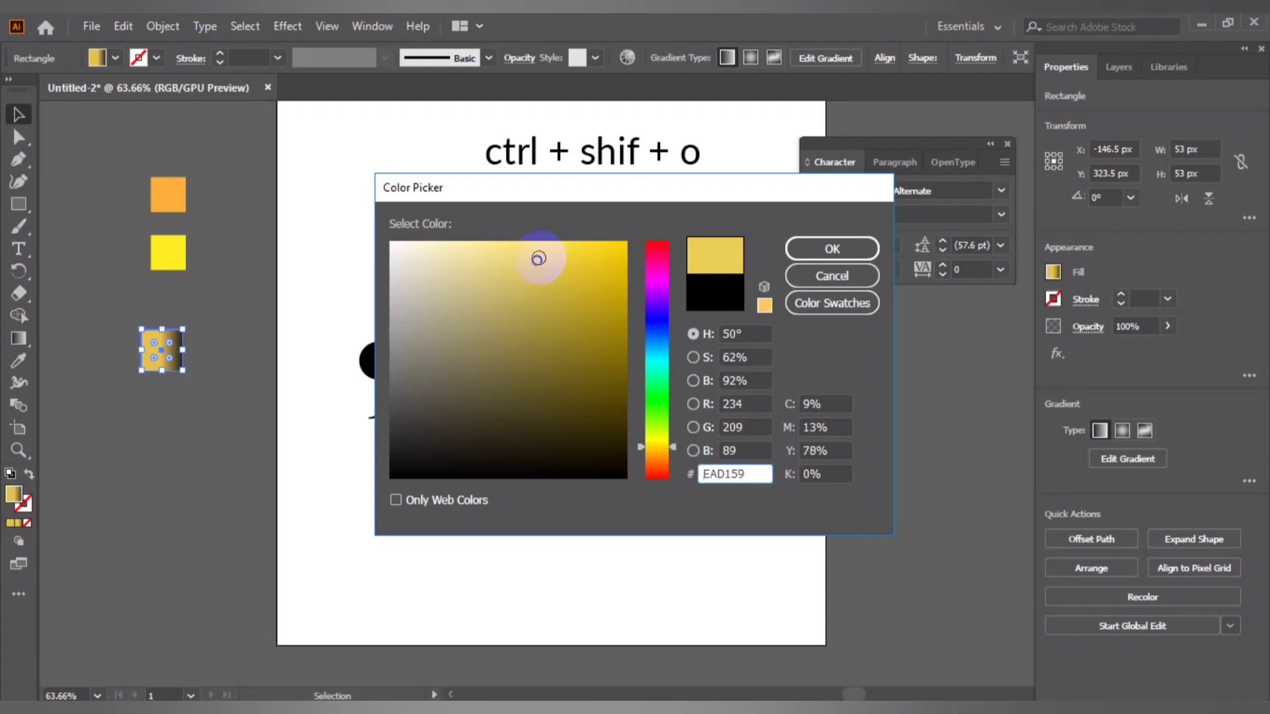
pyautogui.click(808, 249)
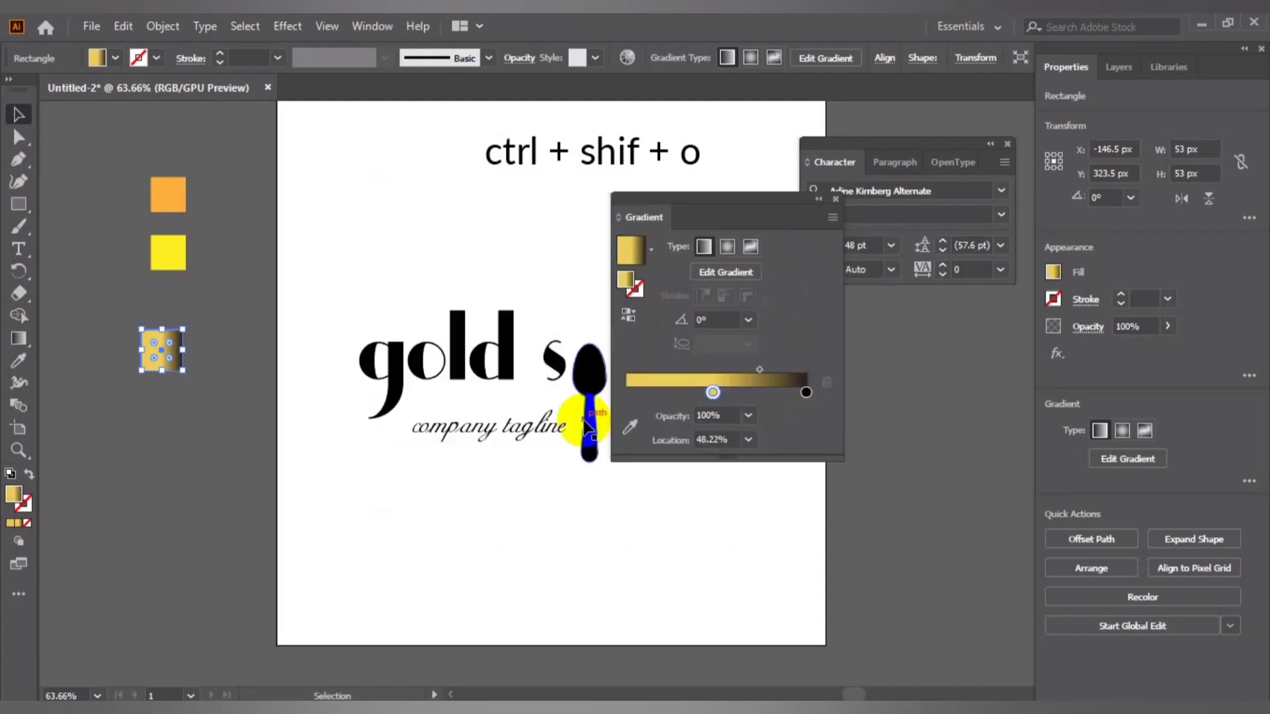
# - Change the square gradient's black end stop to deeper gold CCA733
pyautogui.click(805, 393)
pyautogui.doubleClick(805, 392)
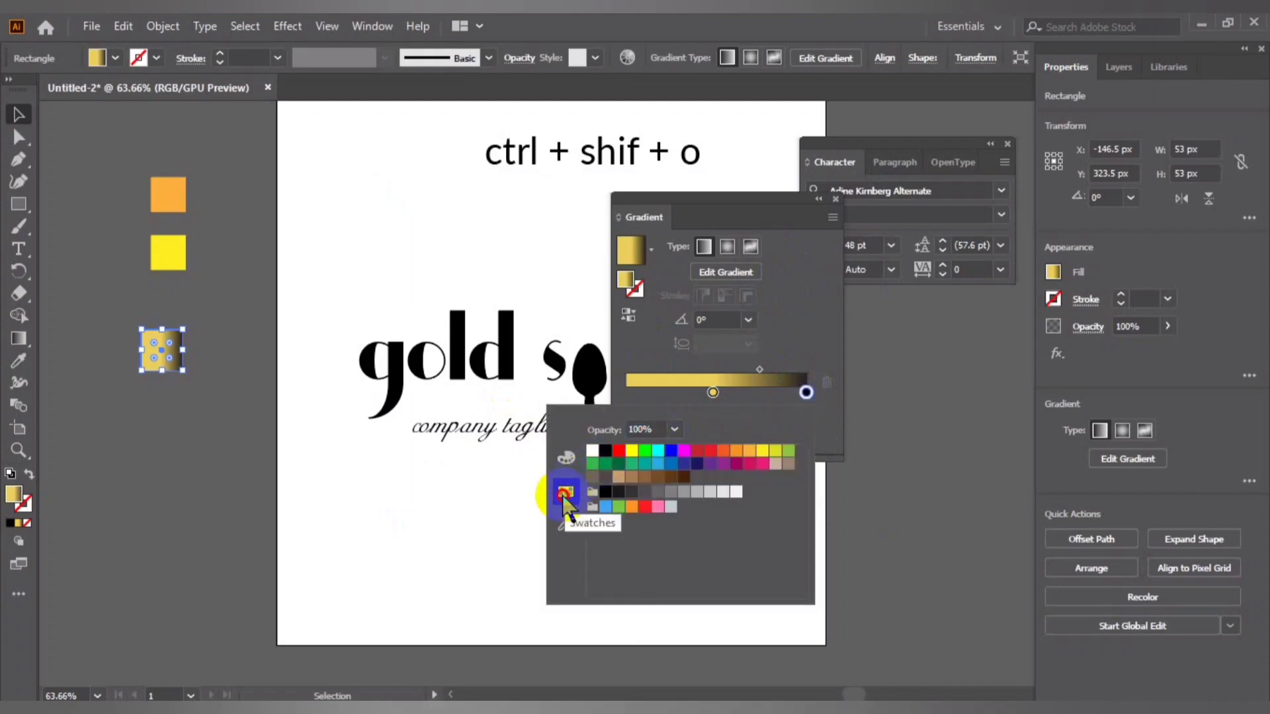
pyautogui.click(750, 453)
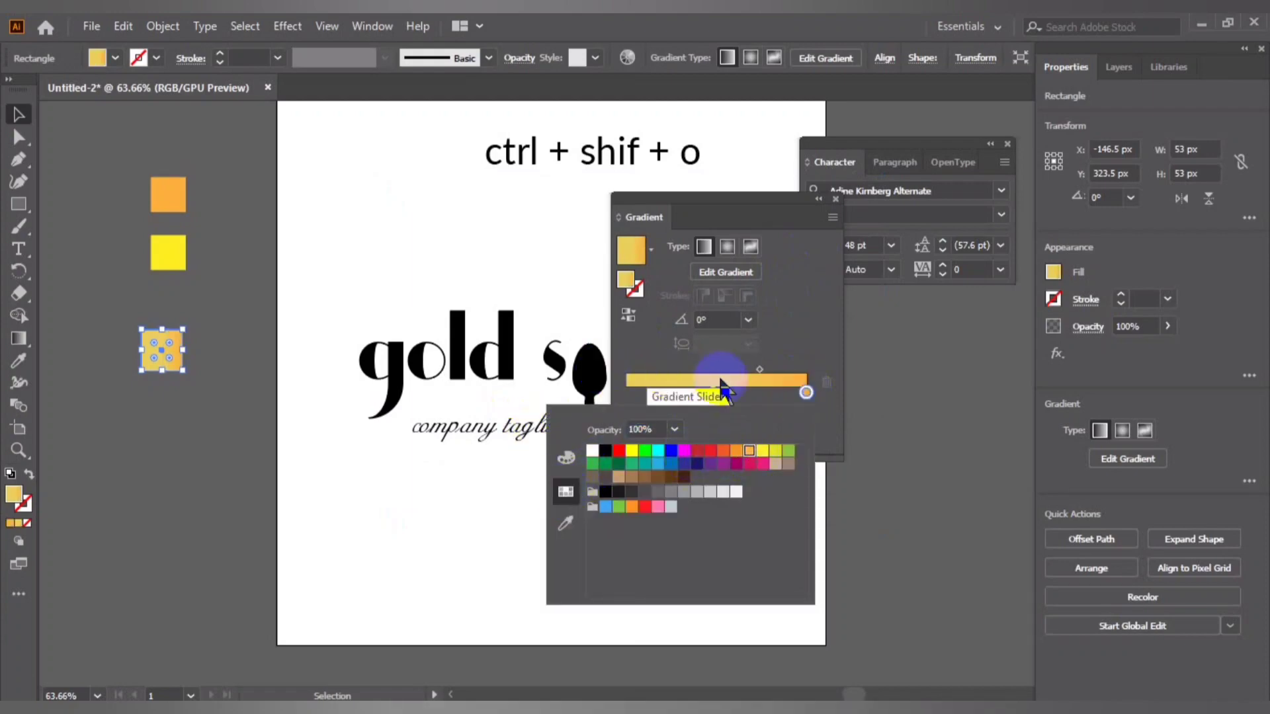
pyautogui.click(628, 286)
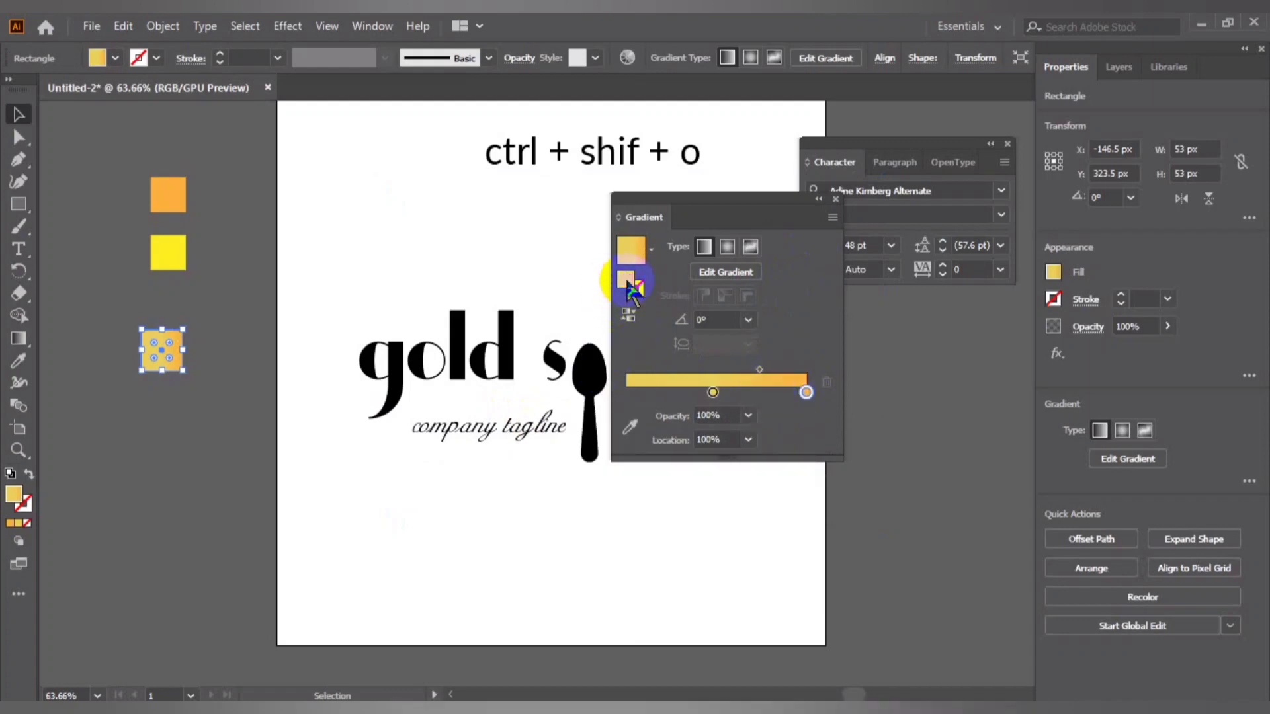
pyautogui.doubleClick(628, 284)
pyautogui.moveTo(654, 439)
pyautogui.mouseDown()
pyautogui.moveTo(653, 456)
pyautogui.moveTo(647, 447)
pyautogui.mouseUp()
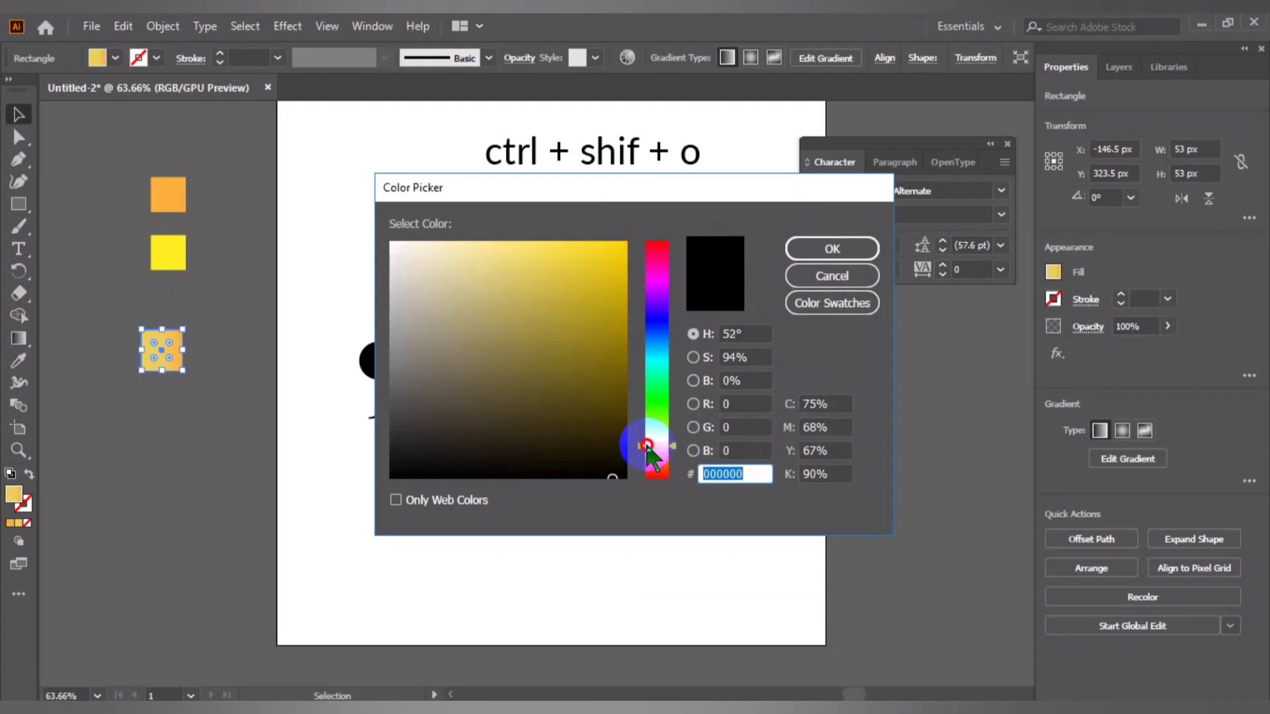
pyautogui.moveTo(558, 303)
pyautogui.mouseDown()
pyautogui.moveTo(575, 335)
pyautogui.moveTo(507, 310)
pyautogui.mouseUp()
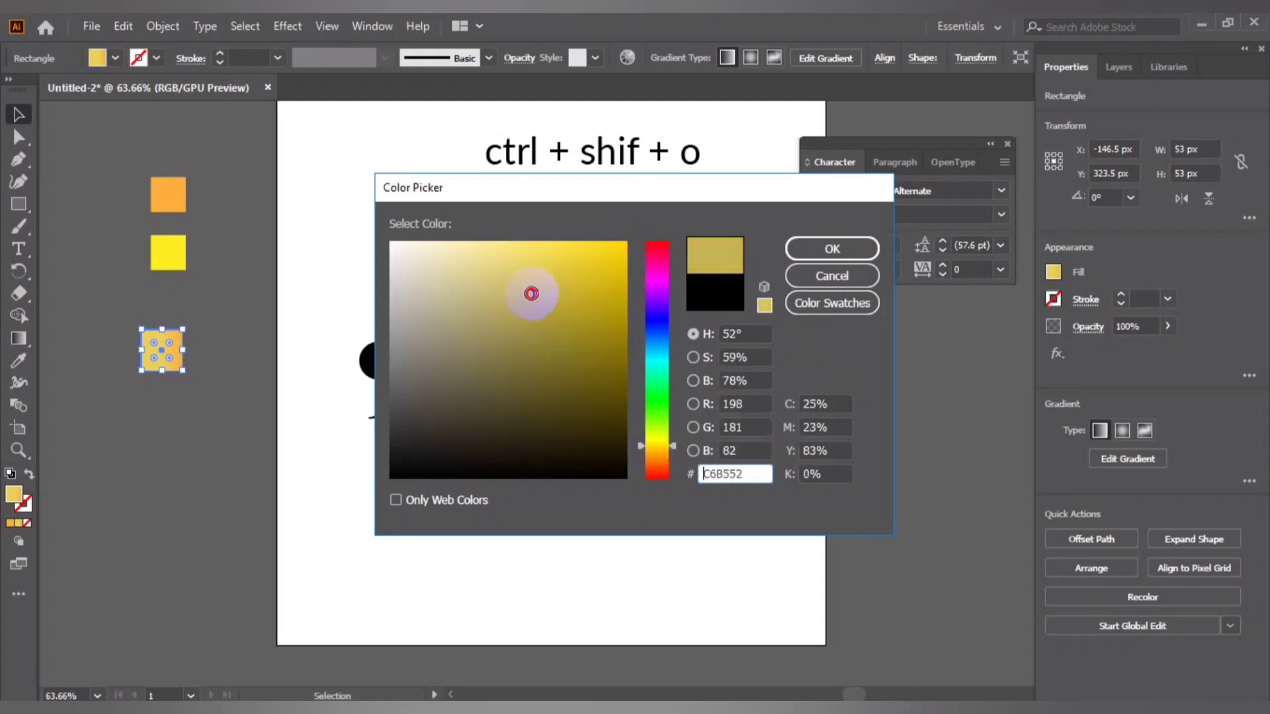
pyautogui.click(700, 474)
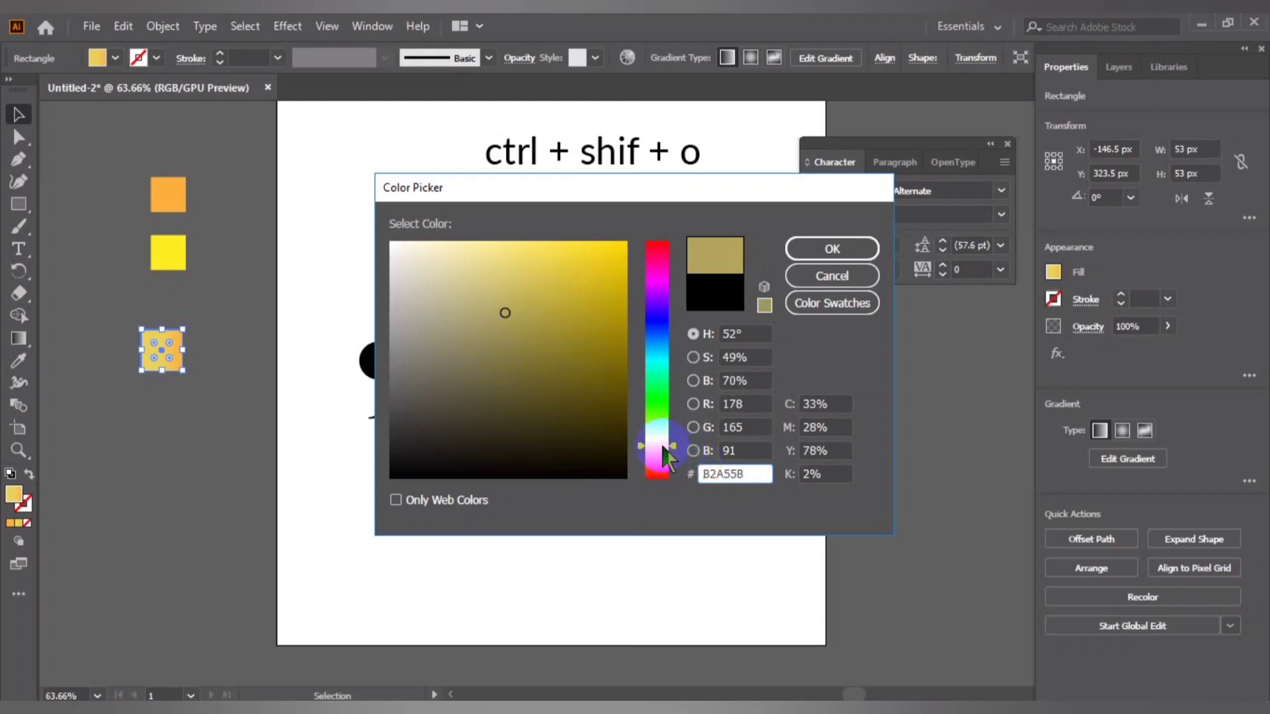
pyautogui.moveTo(663, 447); pyautogui.dragTo(657, 453)
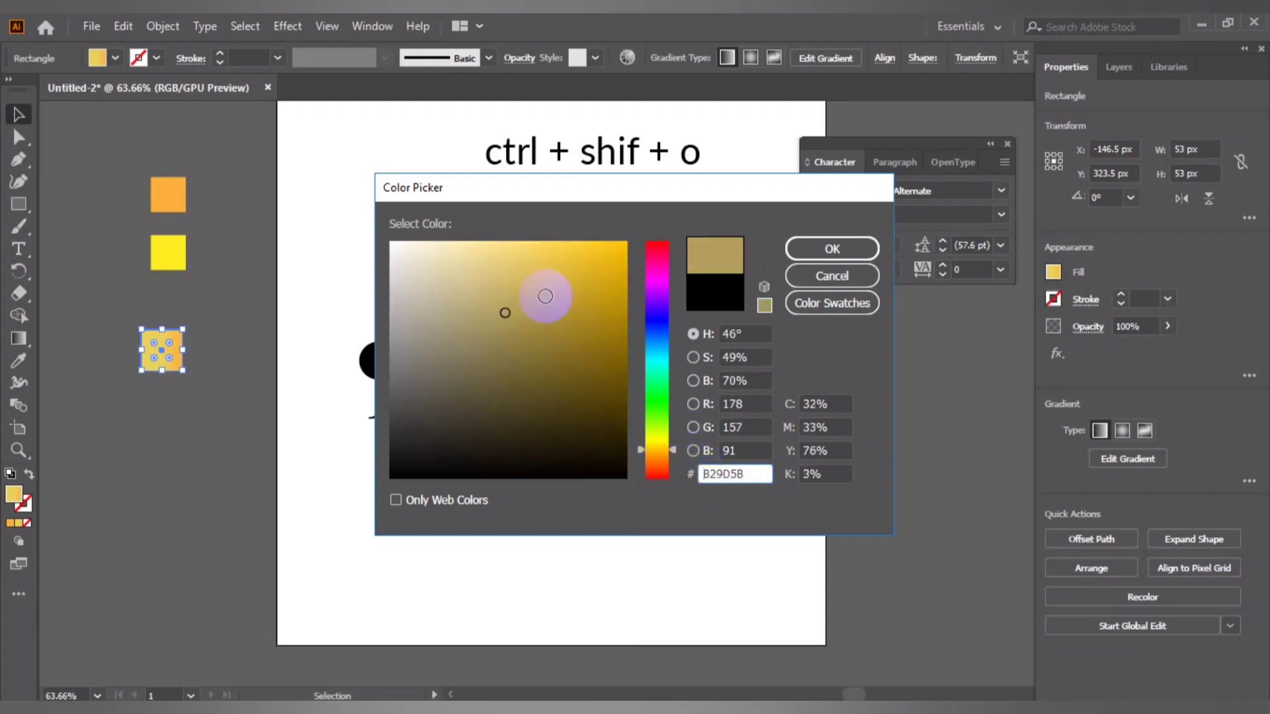
pyautogui.moveTo(539, 292); pyautogui.dragTo(568, 288)
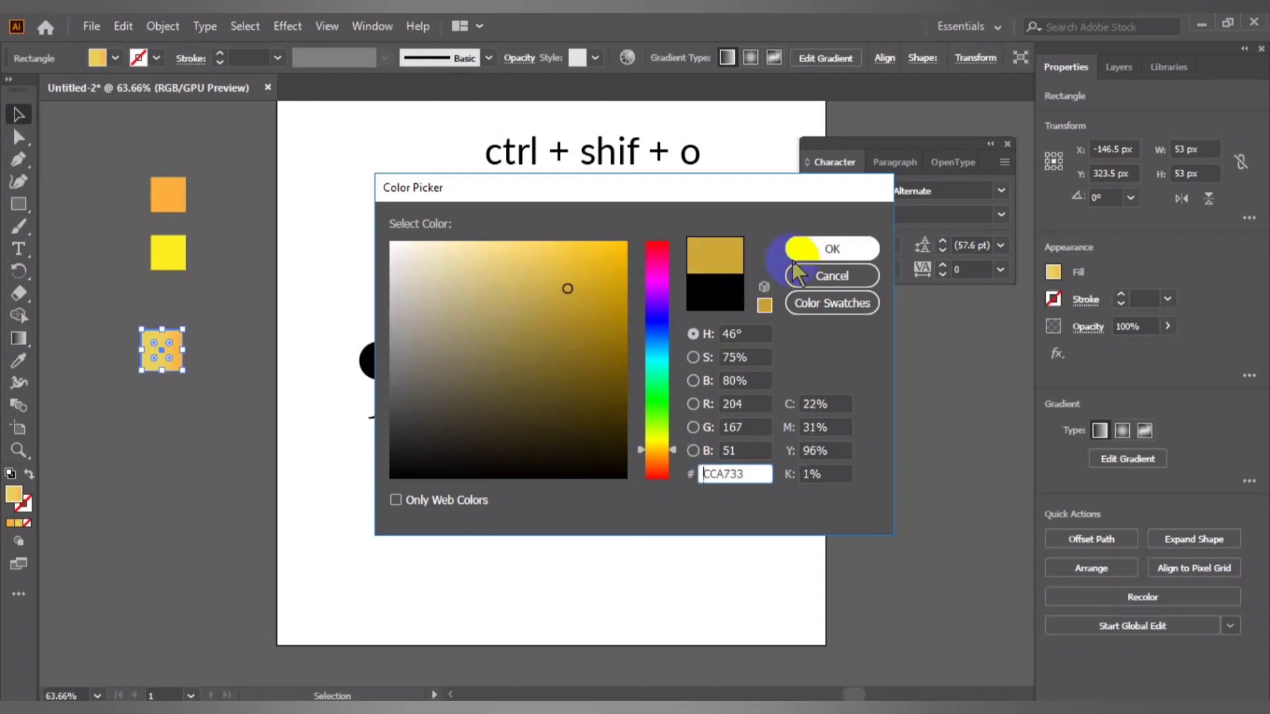
pyautogui.click(832, 248)
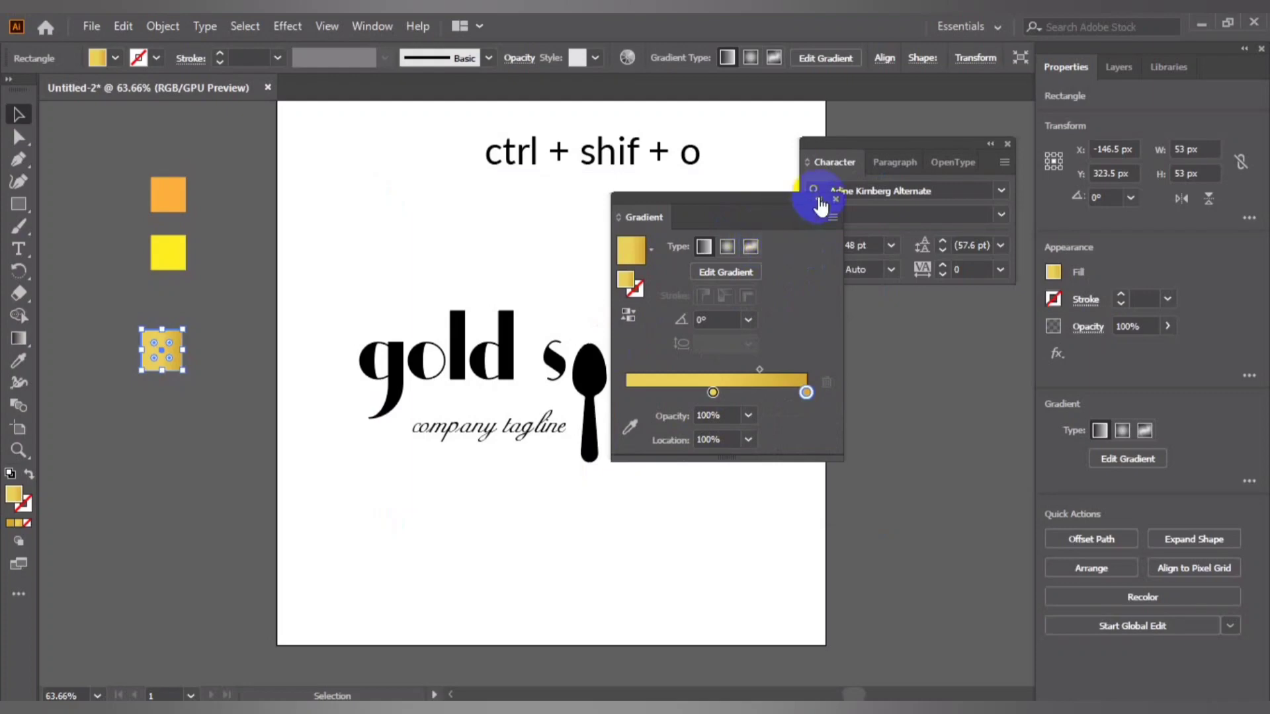
# - Make the square's gradient radial and deselect it
pyautogui.click(726, 248)
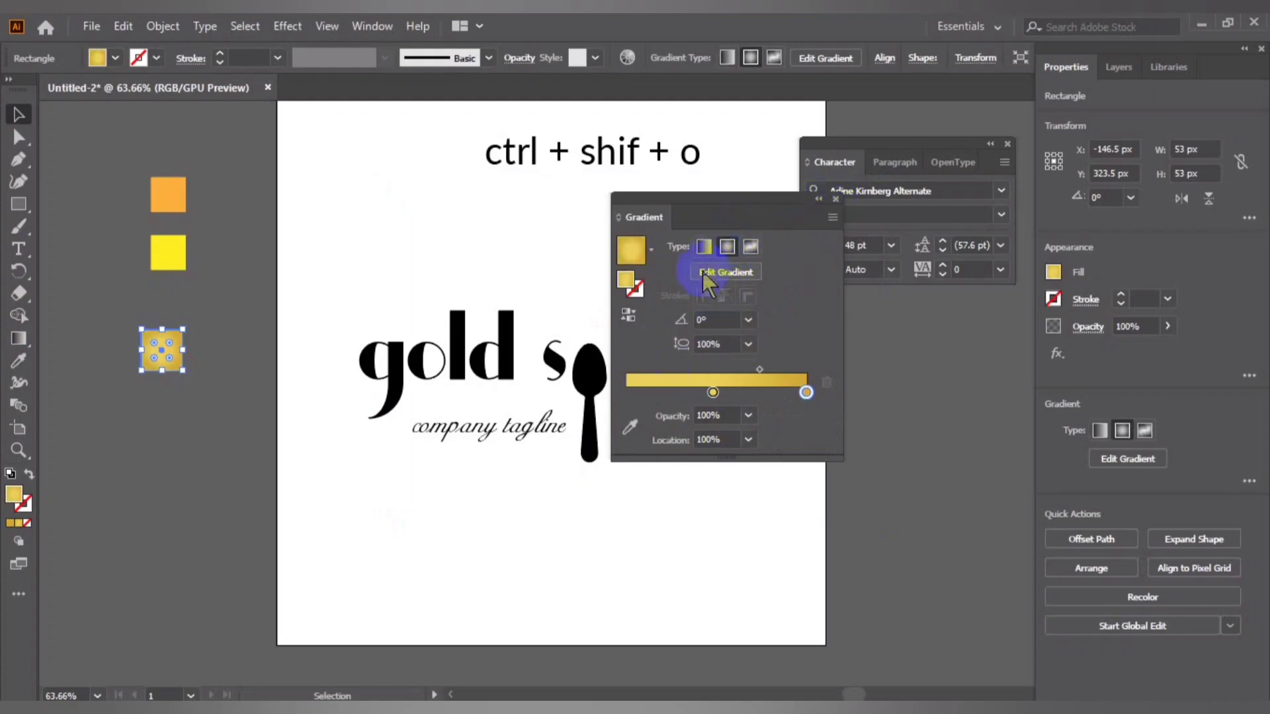
pyautogui.click(835, 198)
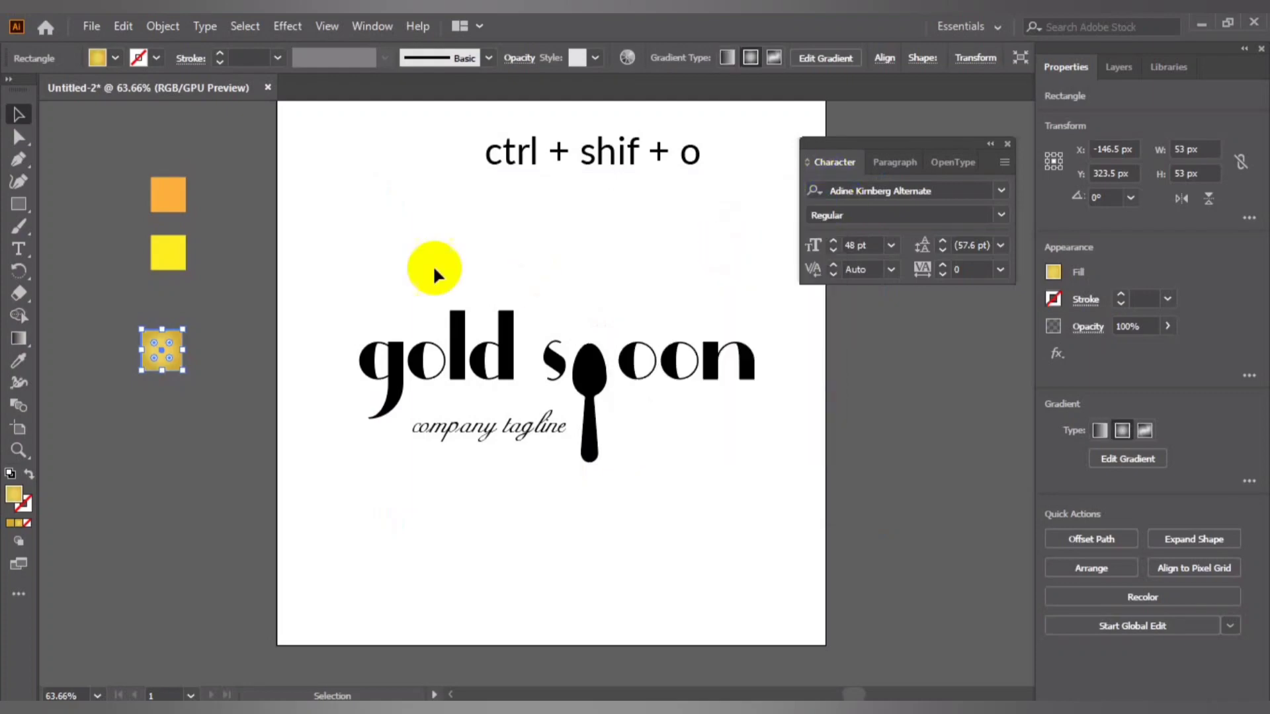
pyautogui.click(247, 239)
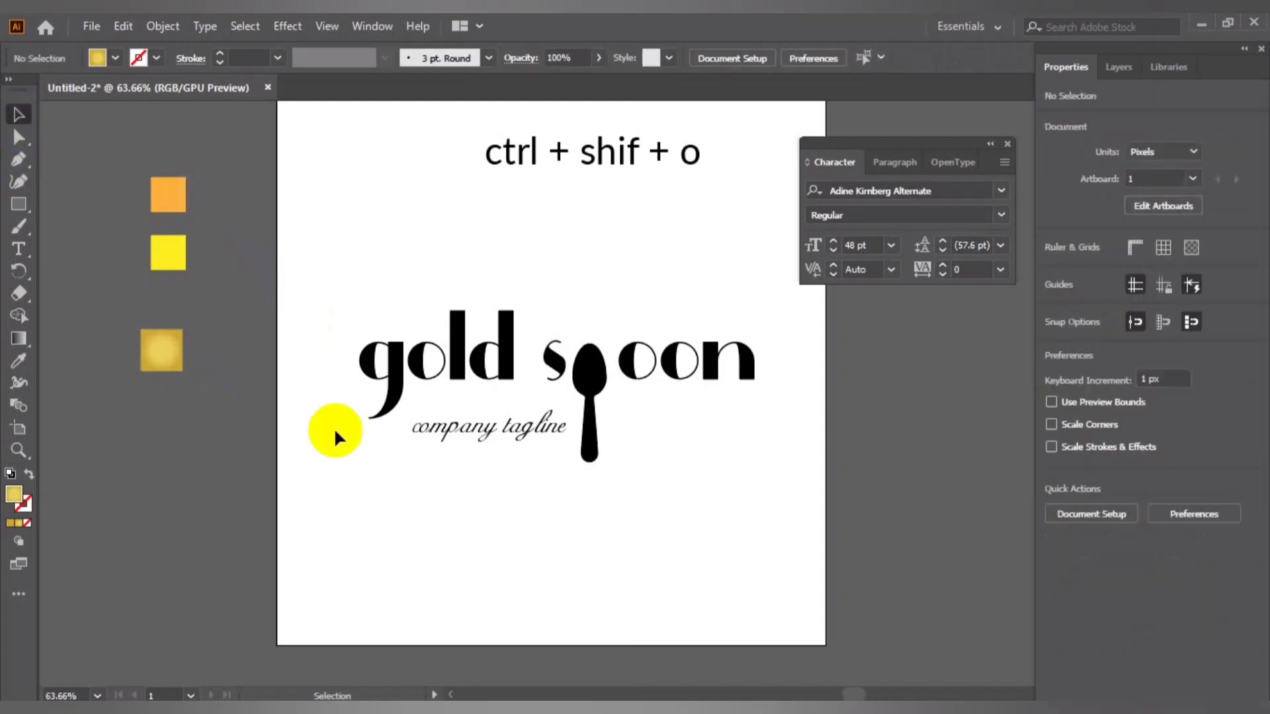
# - Switch the gold square's gradient back to linear
pyautogui.click(179, 359)
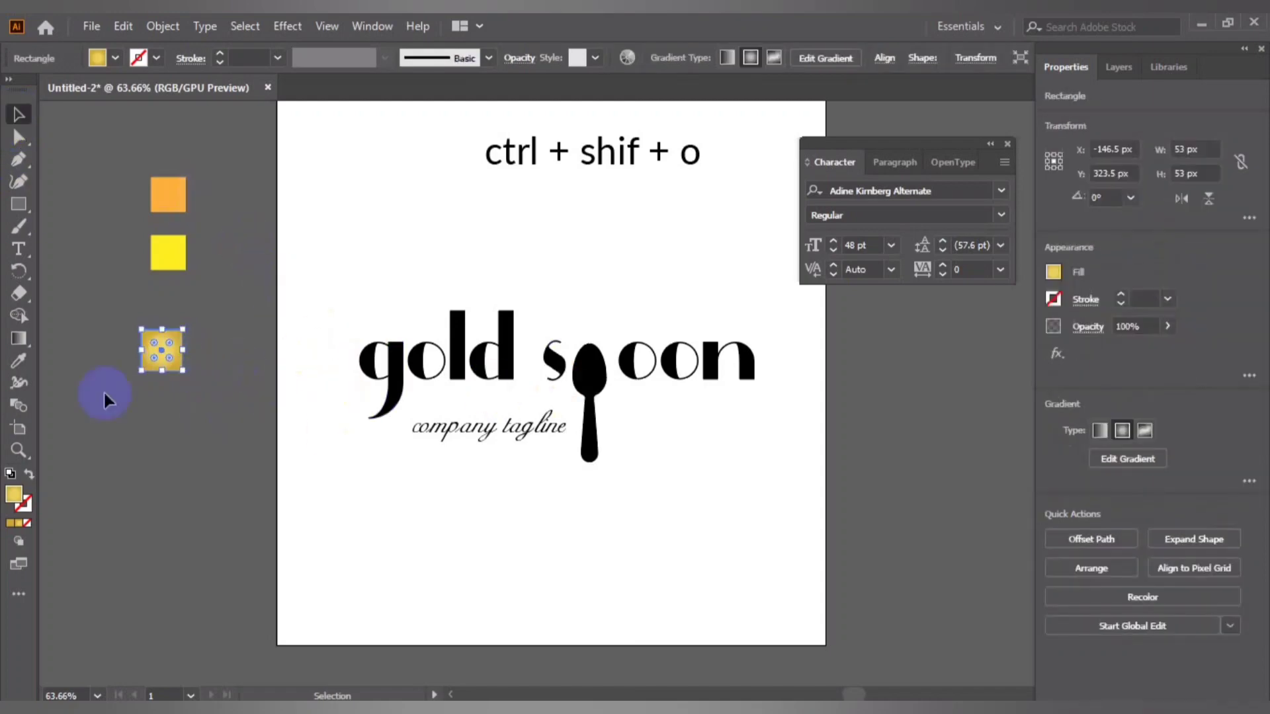
pyautogui.click(20, 523)
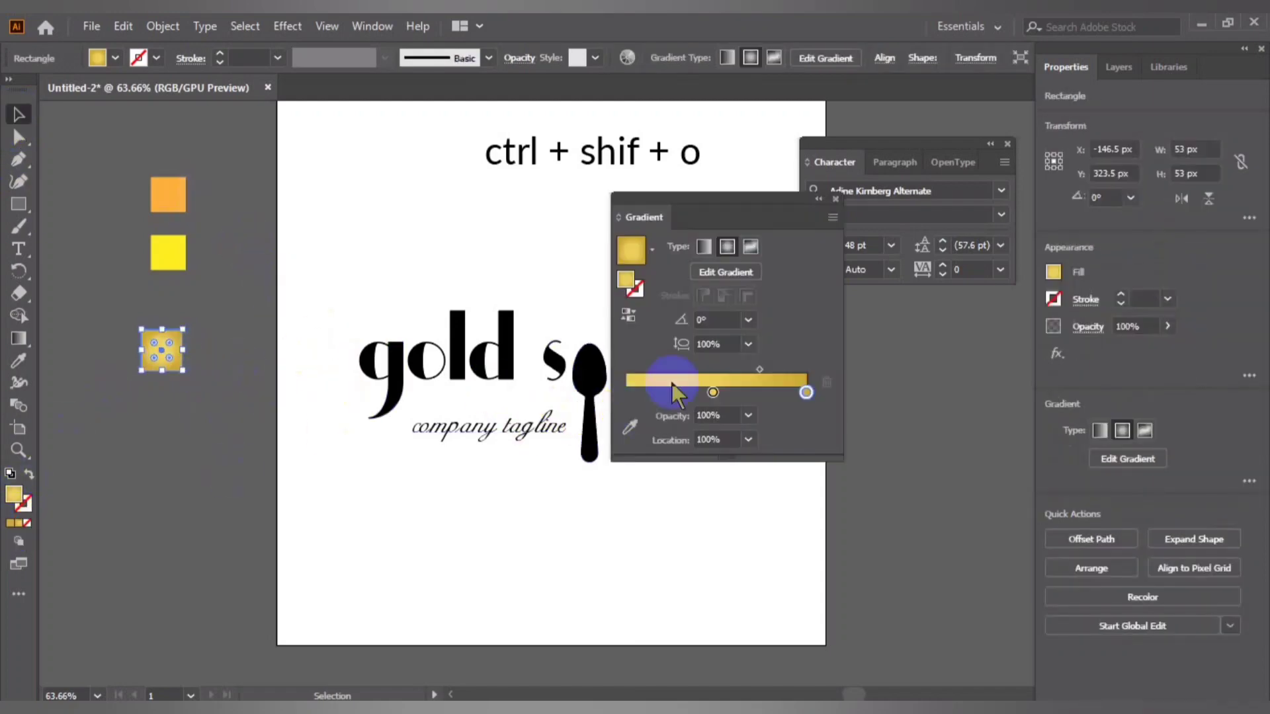
pyautogui.click(705, 248)
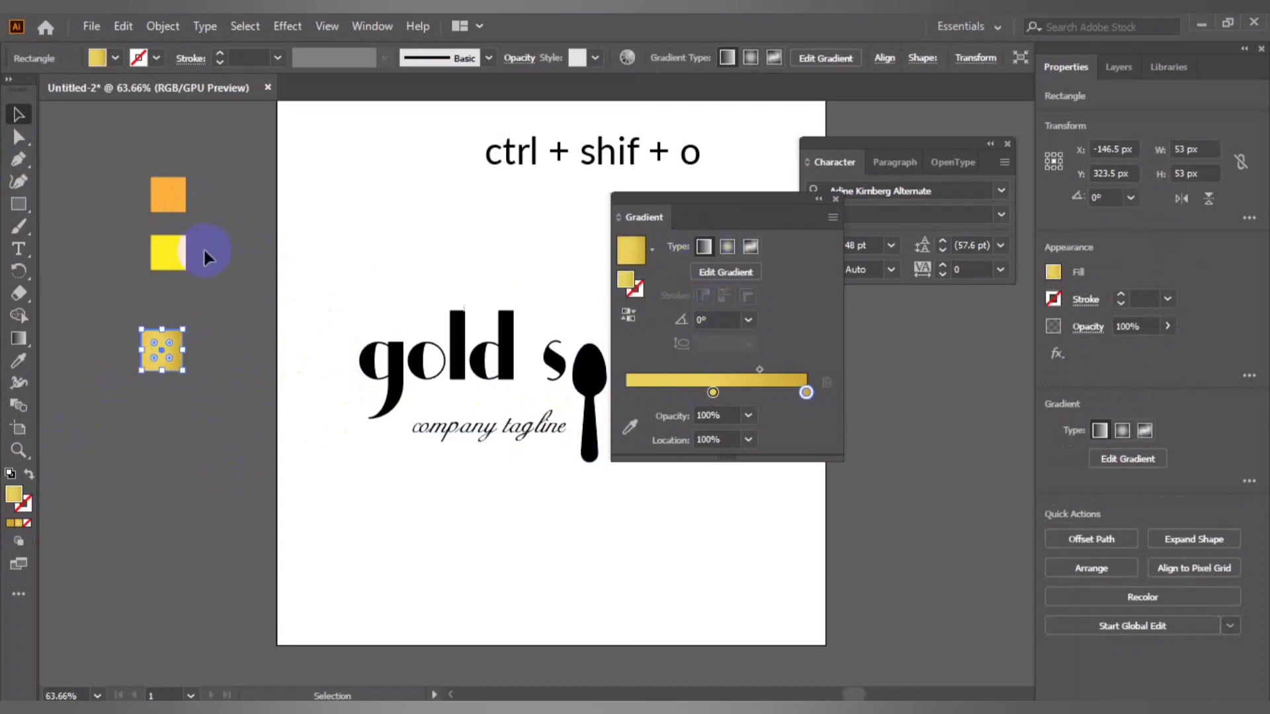
pyautogui.click(238, 321)
# - Fill the spoon with the gold gradient and pull its right stop to 93.4%
pyautogui.click(586, 424)
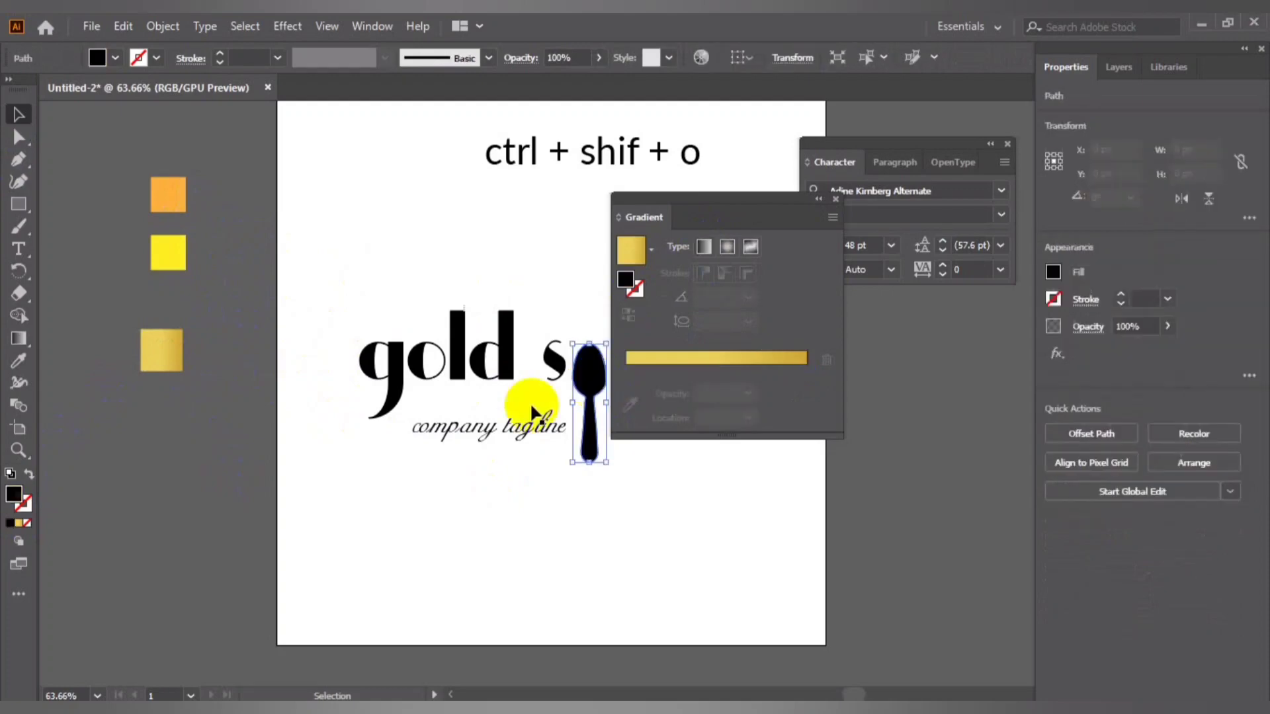
pyautogui.click(18, 524)
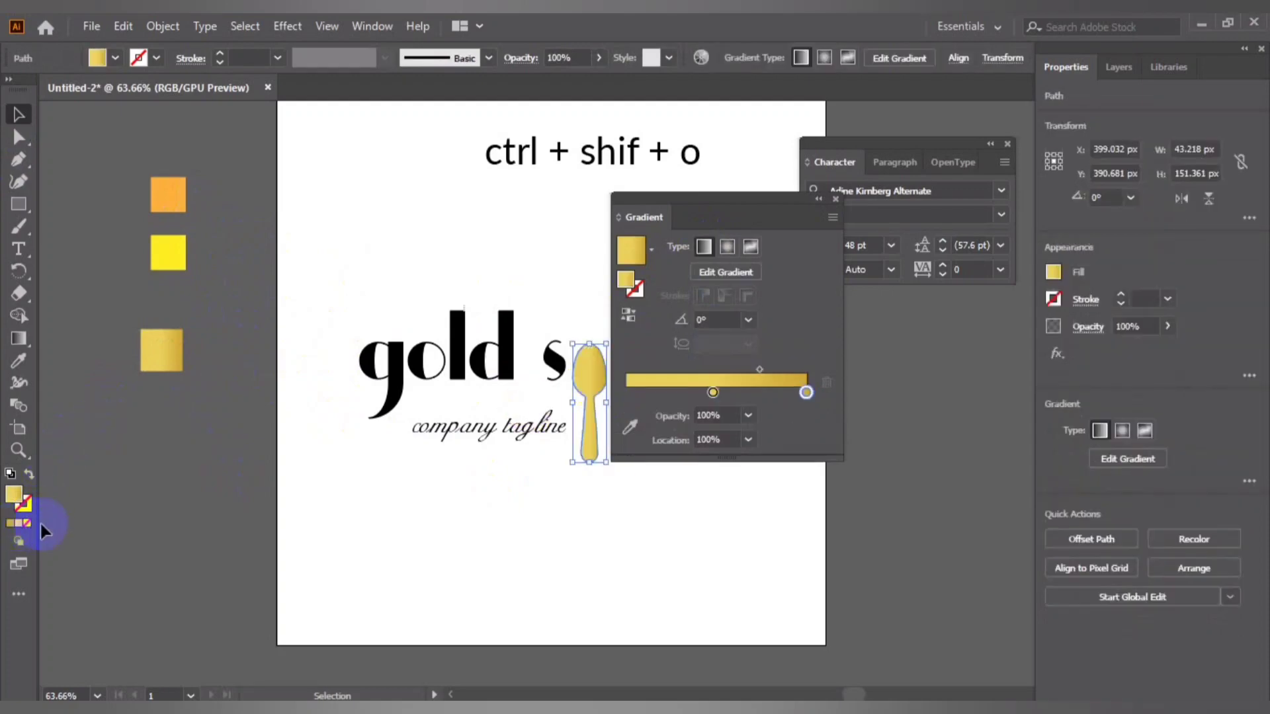
pyautogui.click(142, 487)
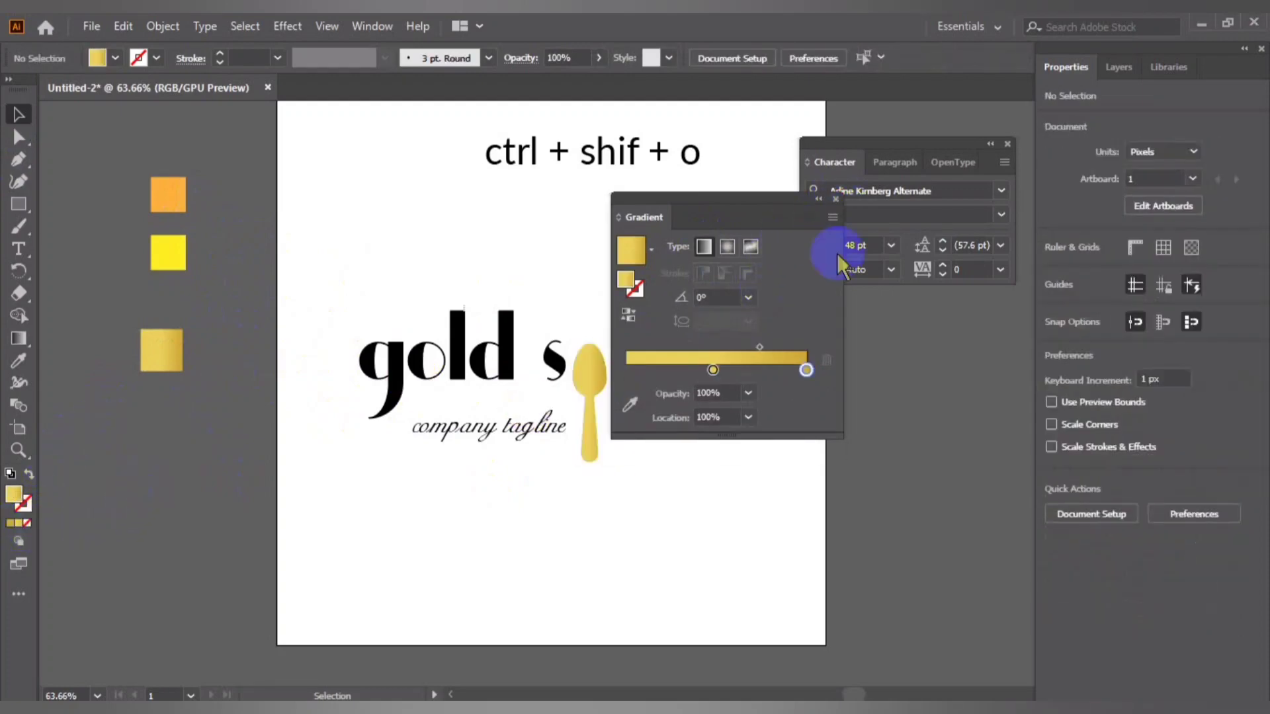
pyautogui.click(835, 198)
pyautogui.click(588, 390)
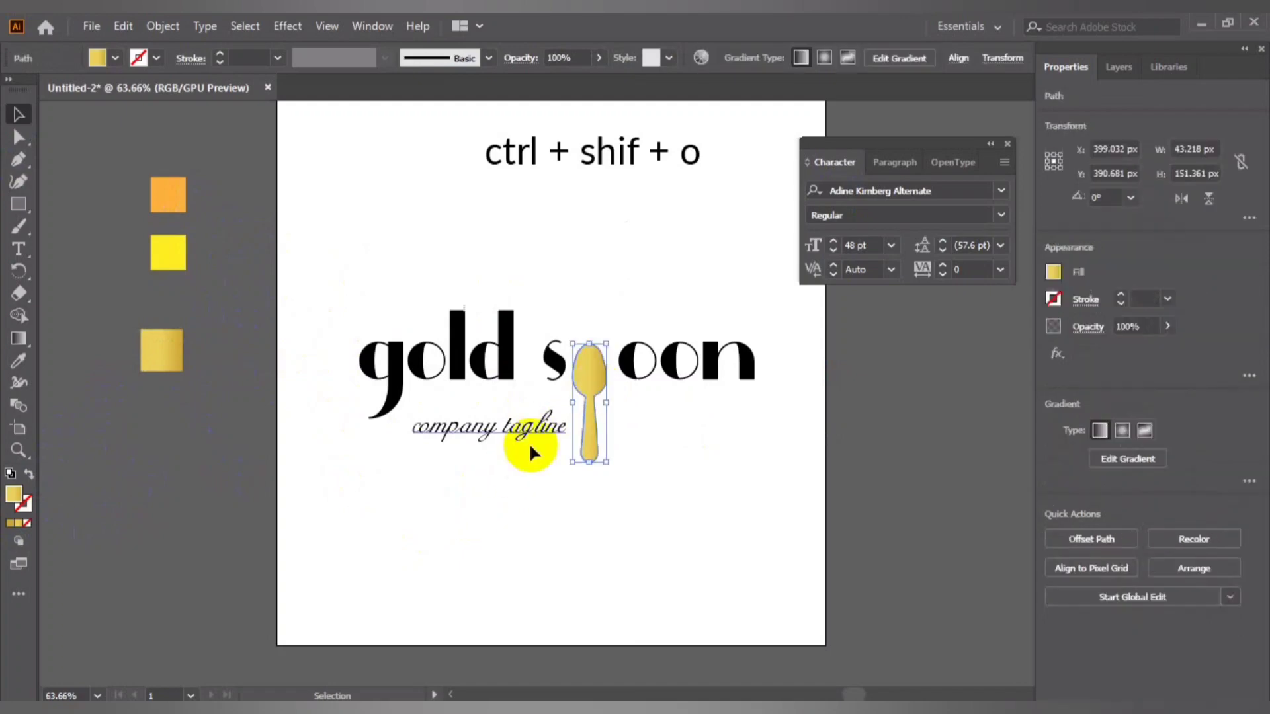
pyautogui.click(26, 525)
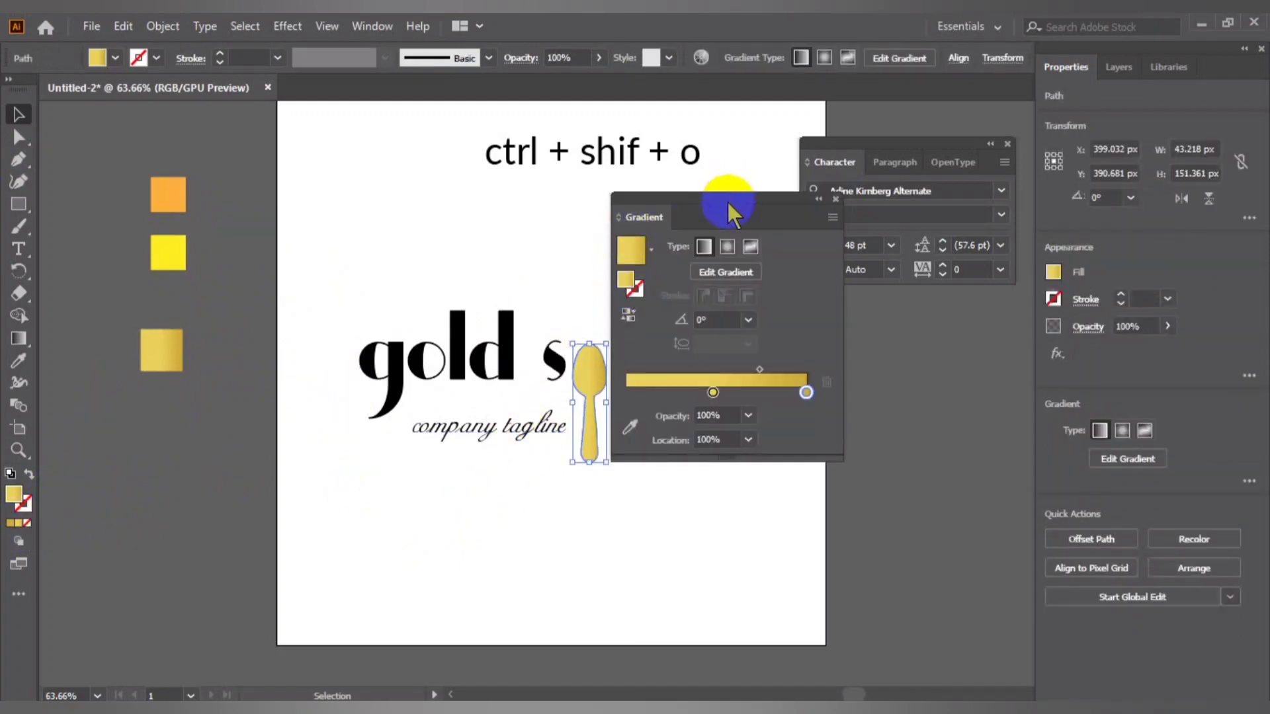
pyautogui.moveTo(727, 201); pyautogui.dragTo(1002, 205)
pyautogui.moveTo(1081, 396); pyautogui.dragTo(1054, 398)
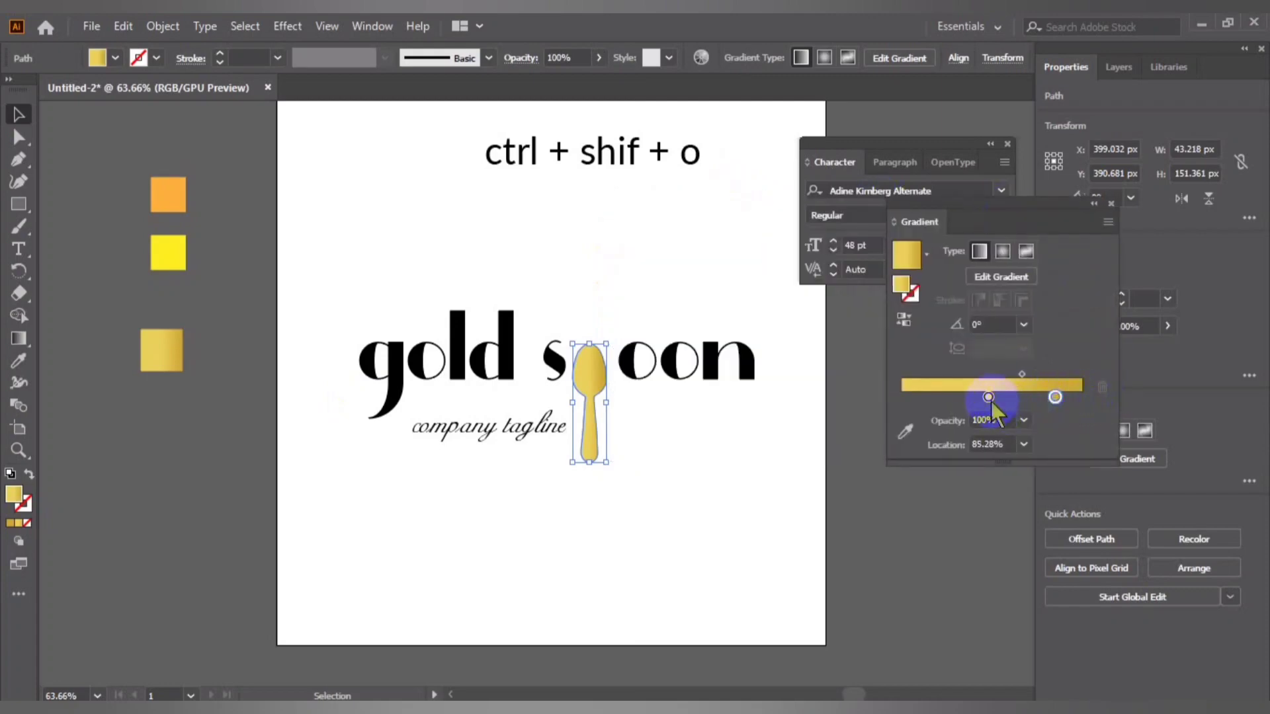
# - Rearrange the spoon's gradient into three gold stops, with the middle stop near 62%
pyautogui.moveTo(985, 398); pyautogui.dragTo(962, 397)
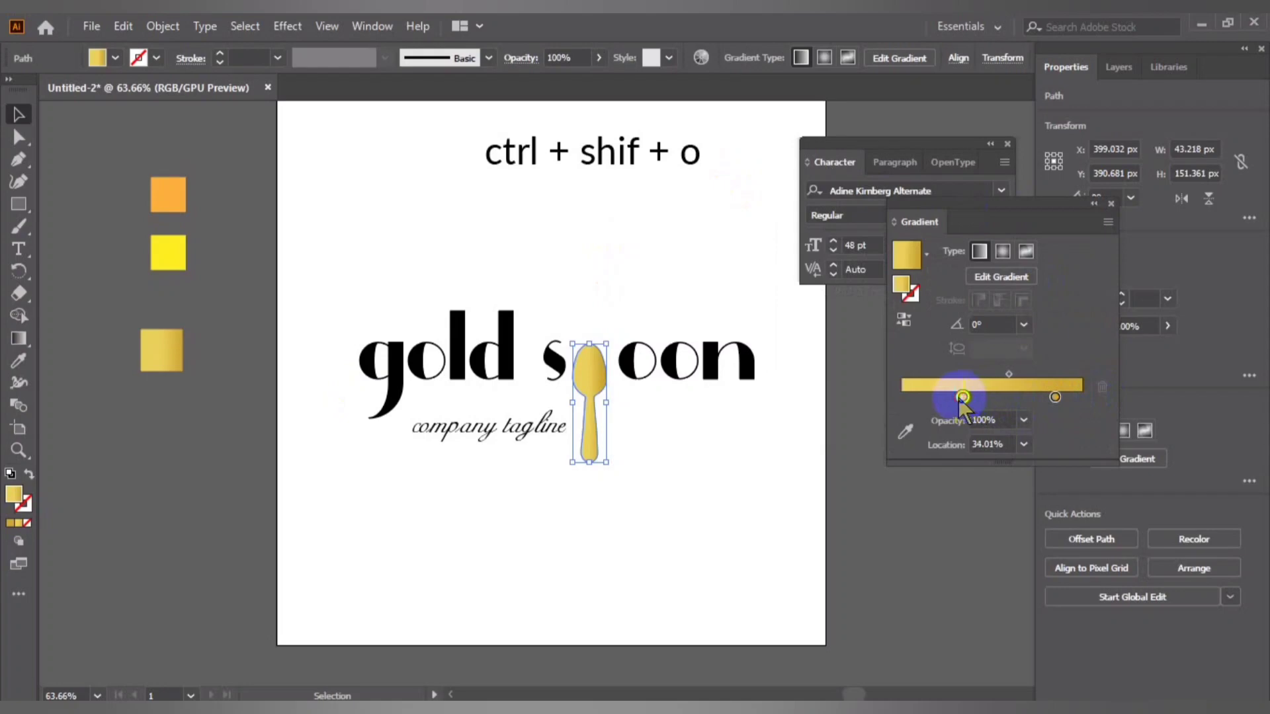
pyautogui.click(1054, 398)
pyautogui.moveTo(1054, 398); pyautogui.dragTo(946, 397)
pyautogui.click(962, 397)
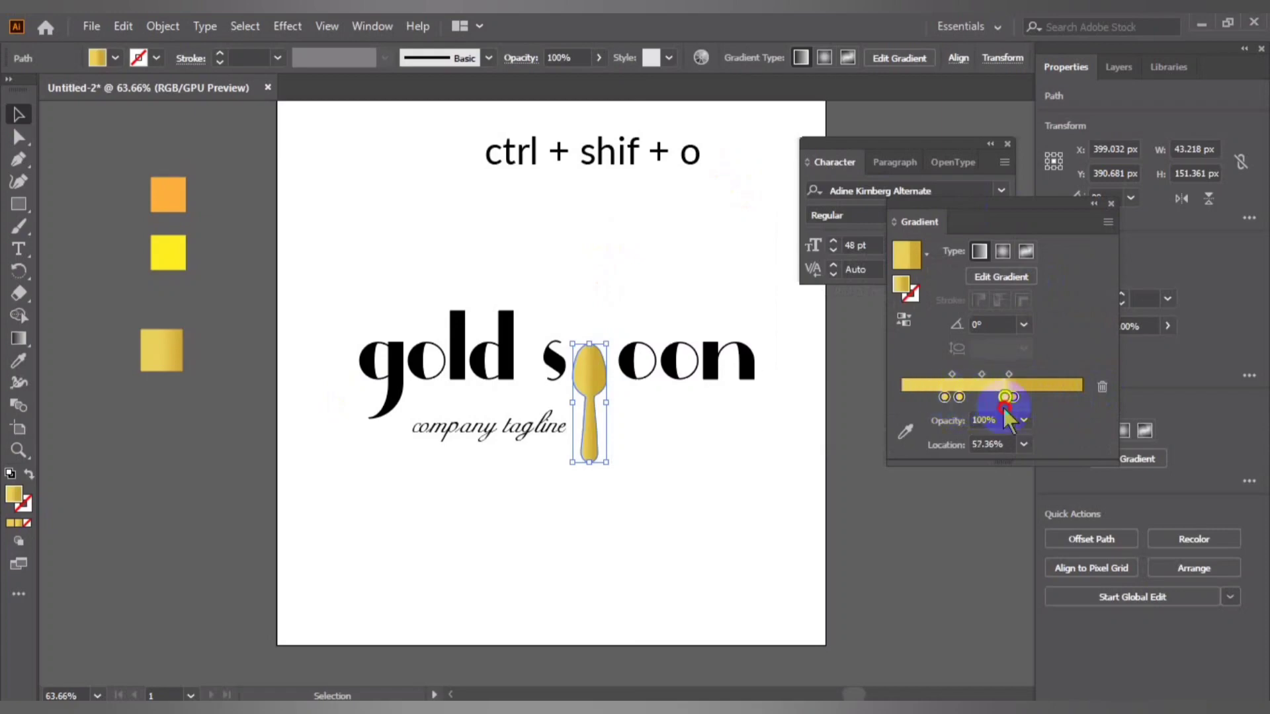
pyautogui.click(1033, 400)
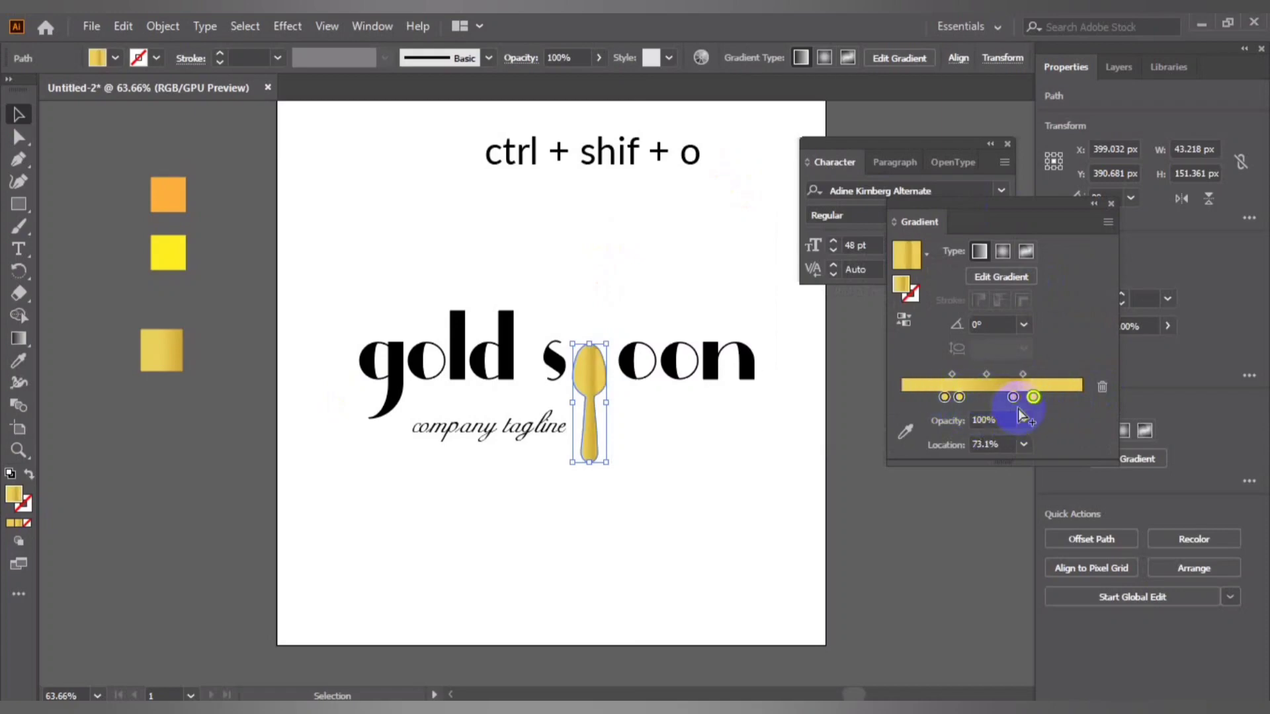
pyautogui.moveTo(1033, 397); pyautogui.dragTo(1019, 411)
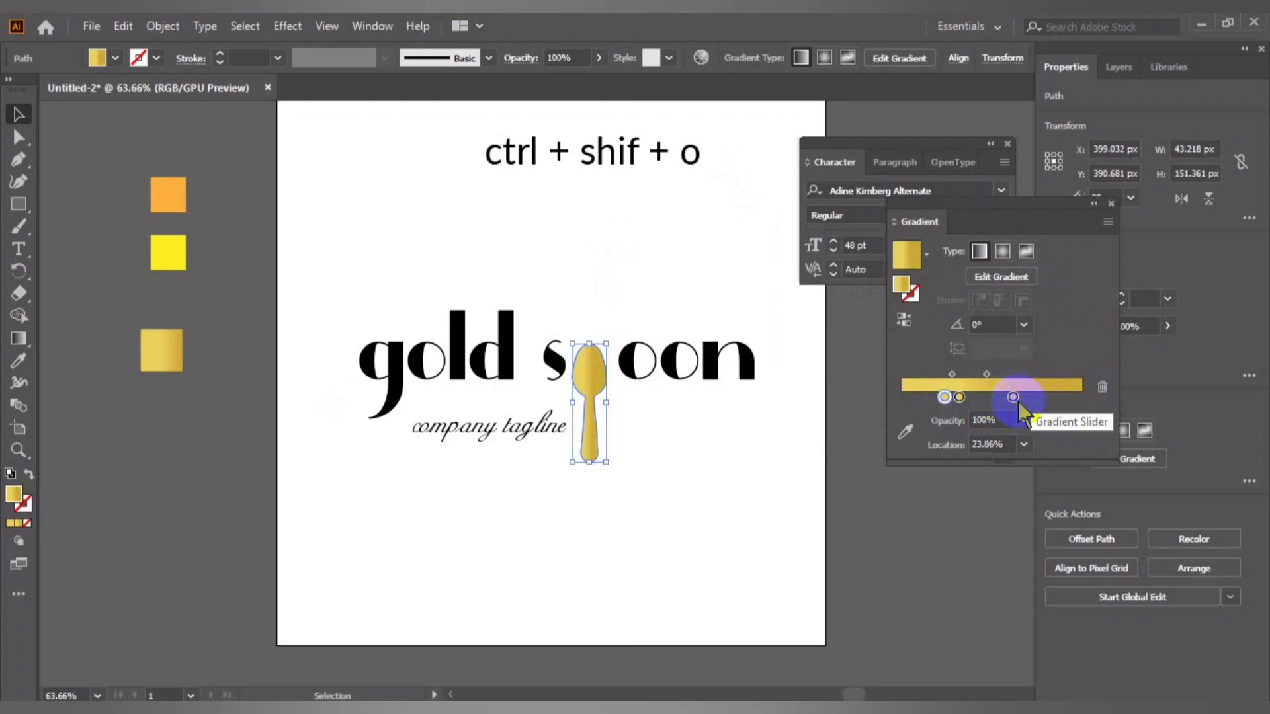
pyautogui.click(1013, 396)
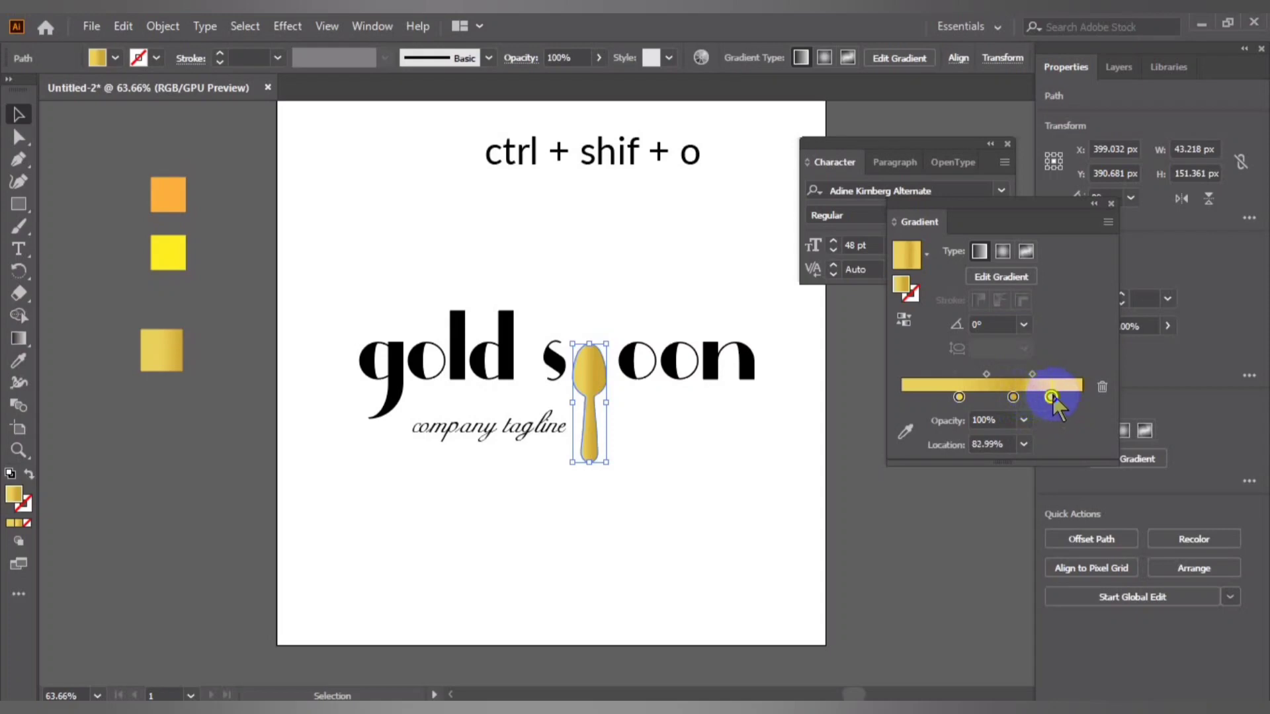
pyautogui.moveTo(1013, 396); pyautogui.dragTo(1050, 396)
# - Keep the gradient linear, shift the last midpoint toward the end stop, and close the Gradient panel
pyautogui.click(1003, 252)
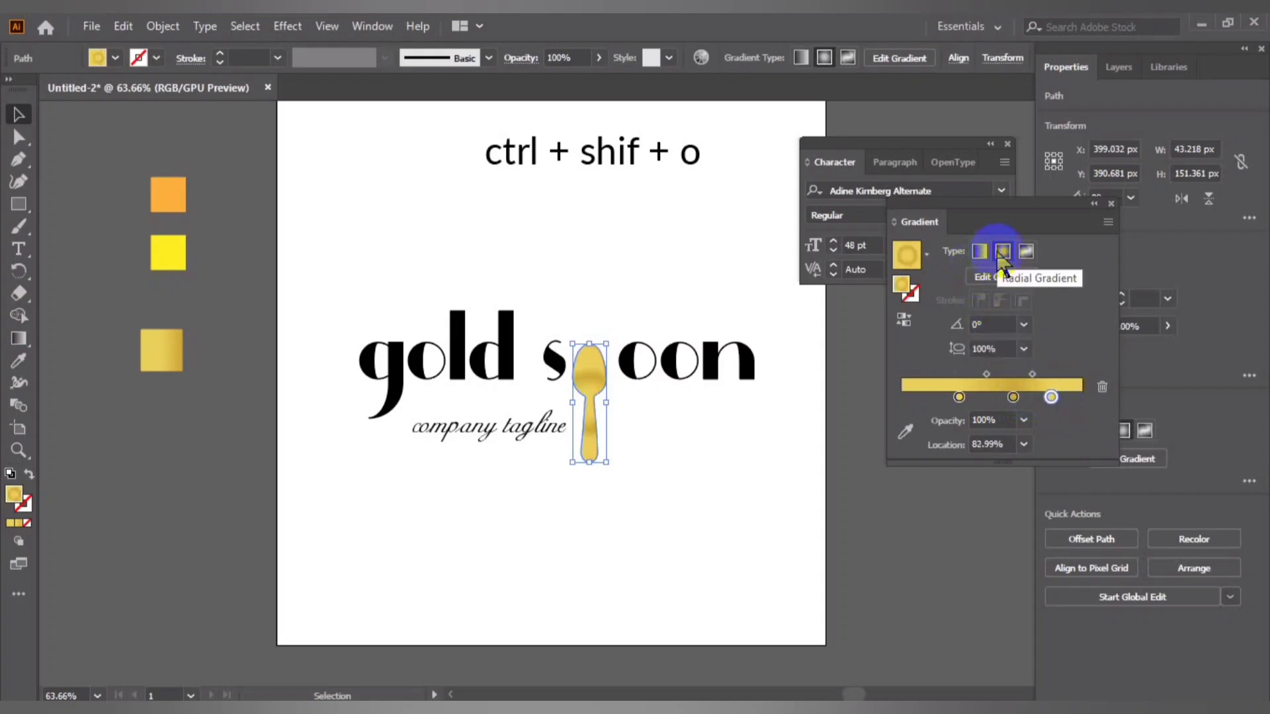
pyautogui.click(979, 252)
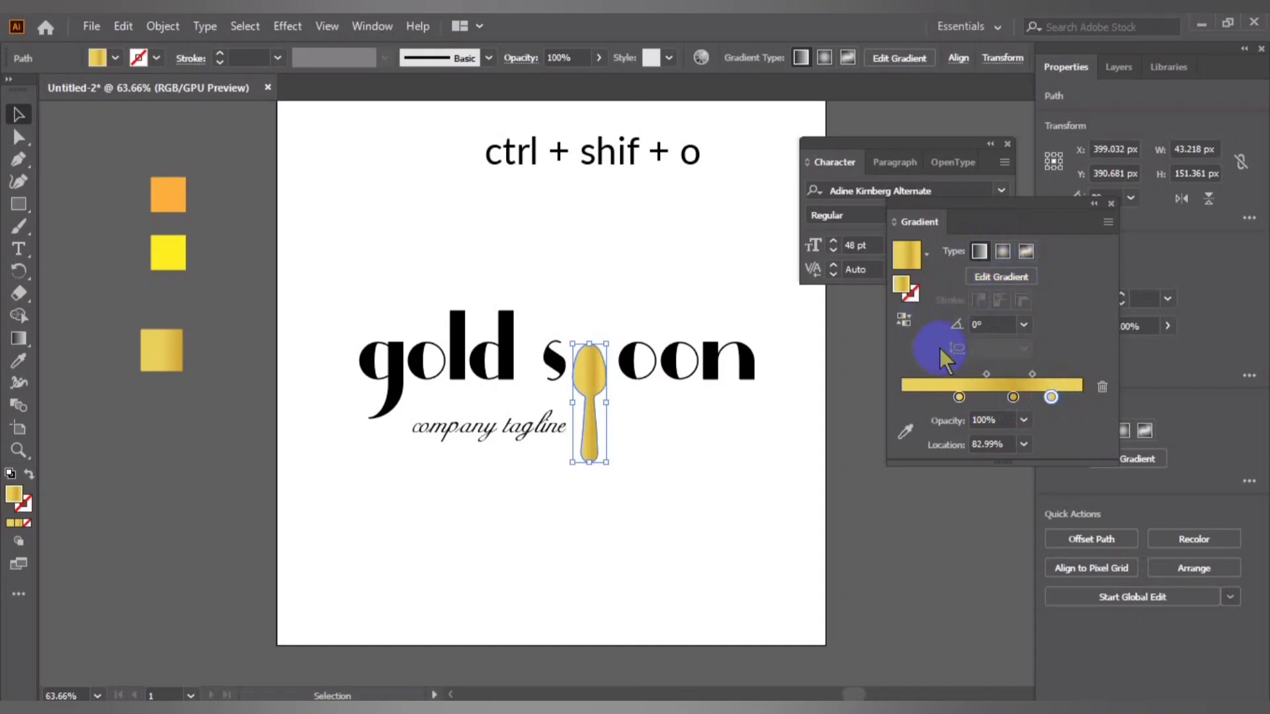
pyautogui.click(925, 254)
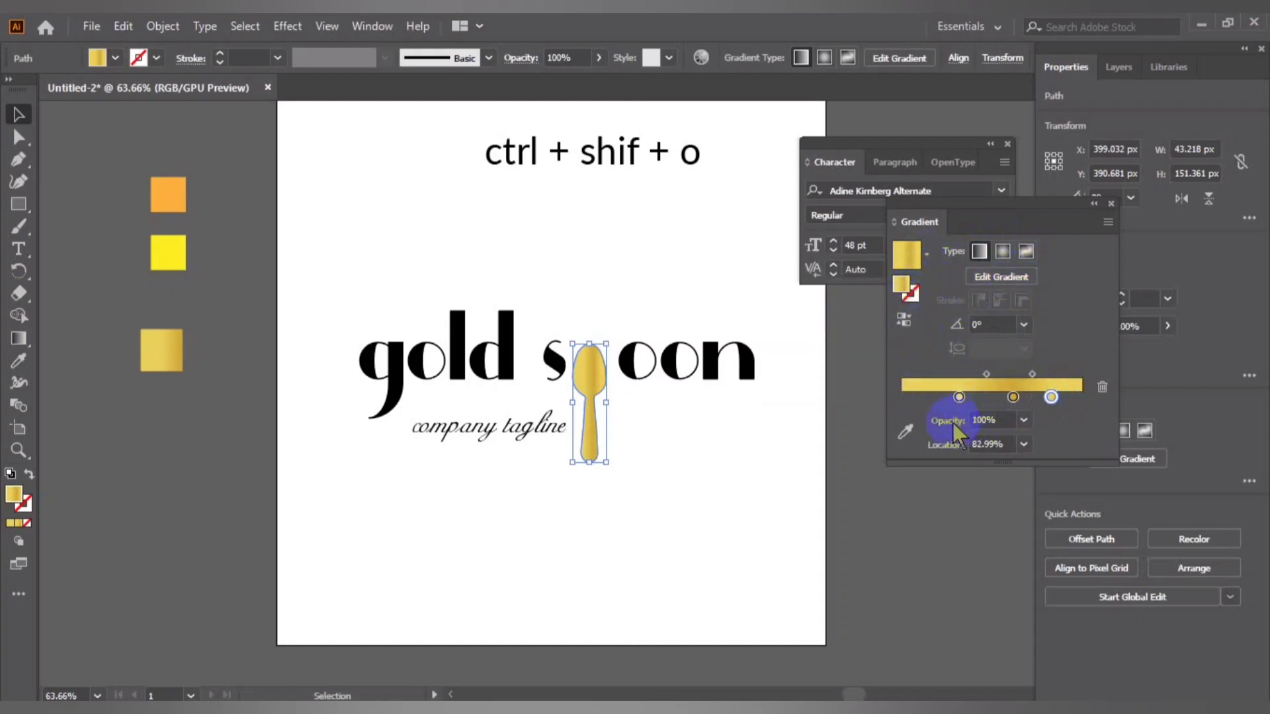
pyautogui.click(1034, 375)
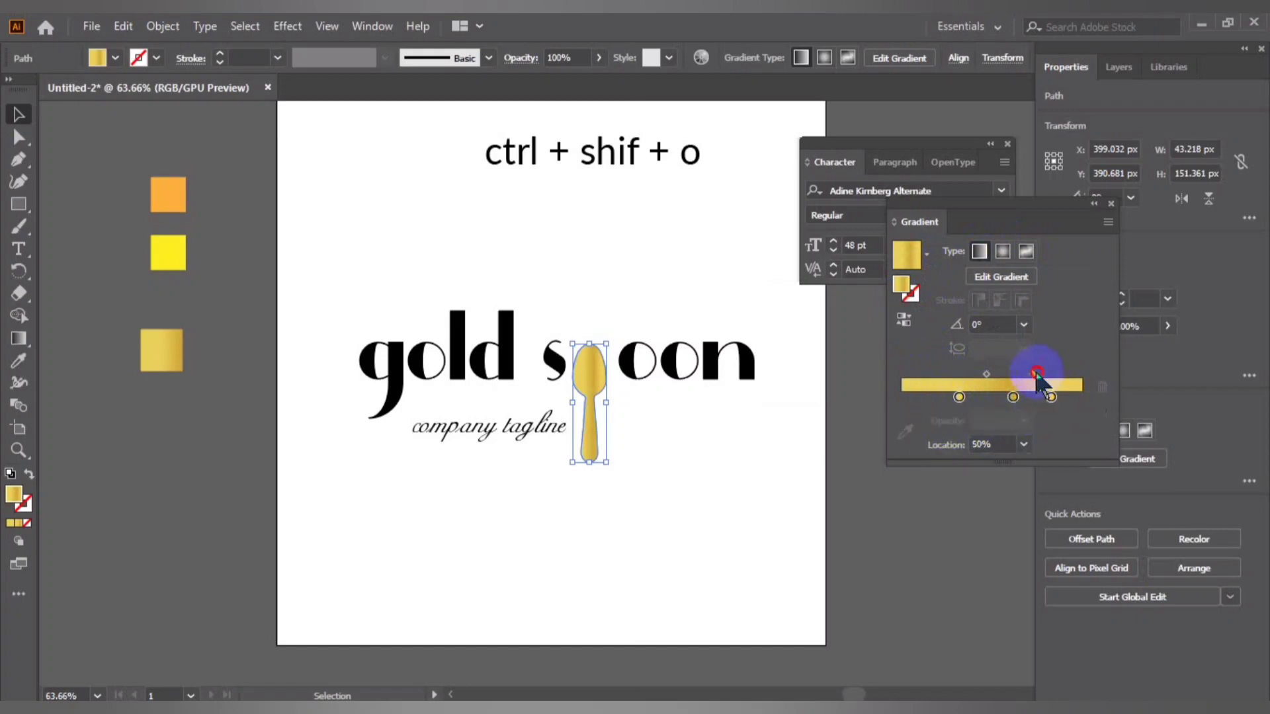
pyautogui.moveTo(1036, 374)
pyautogui.mouseDown()
pyautogui.moveTo(1056, 376)
pyautogui.moveTo(1032, 374)
pyautogui.mouseUp()
pyautogui.click(1050, 397)
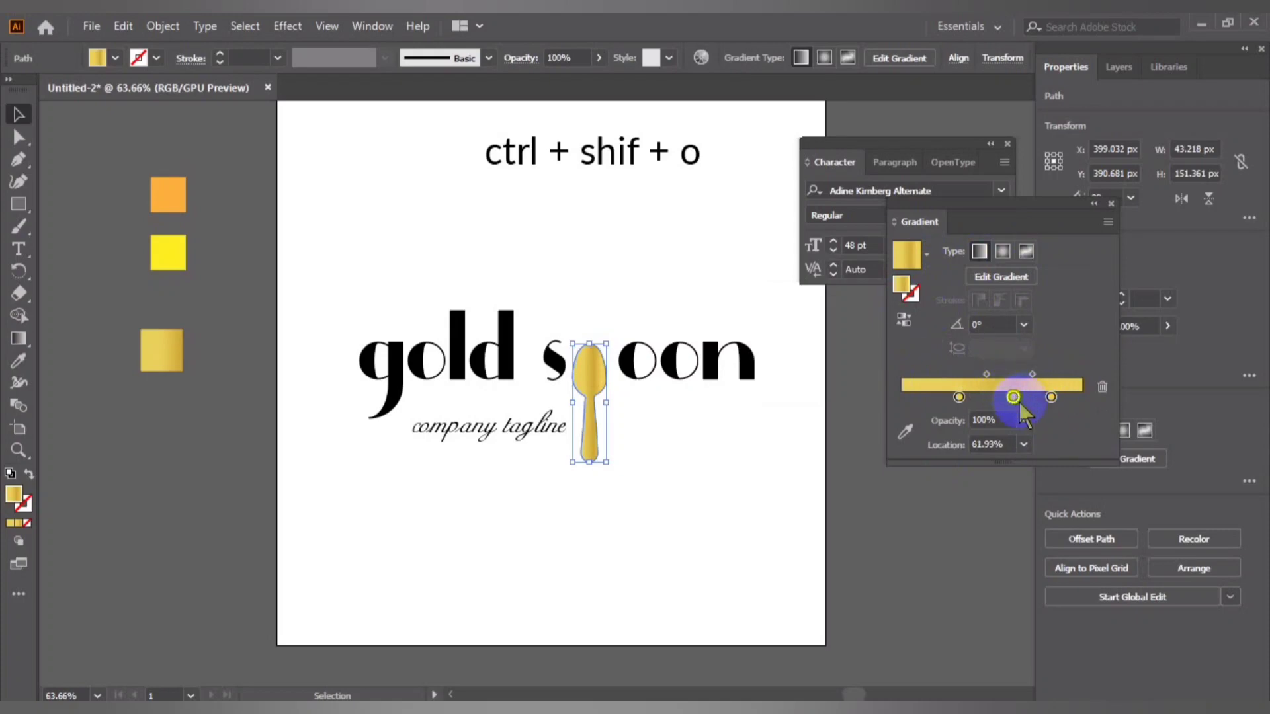
pyautogui.click(754, 496)
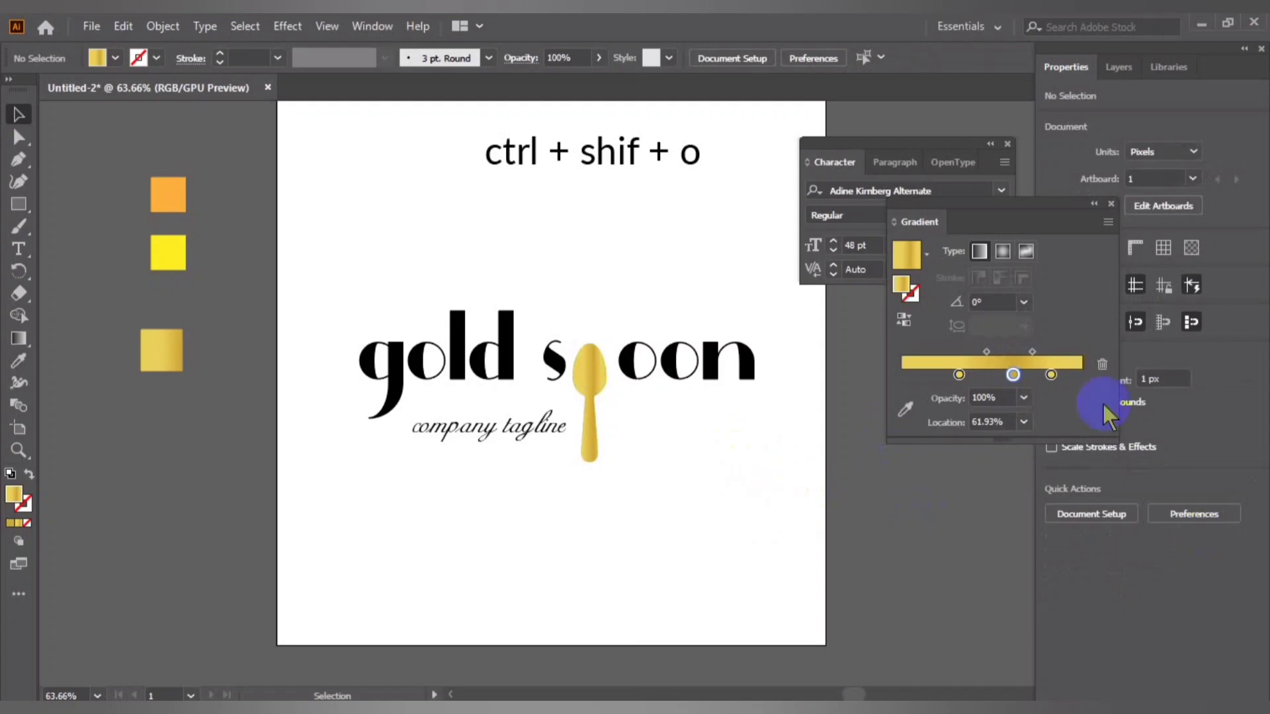
pyautogui.click(1111, 204)
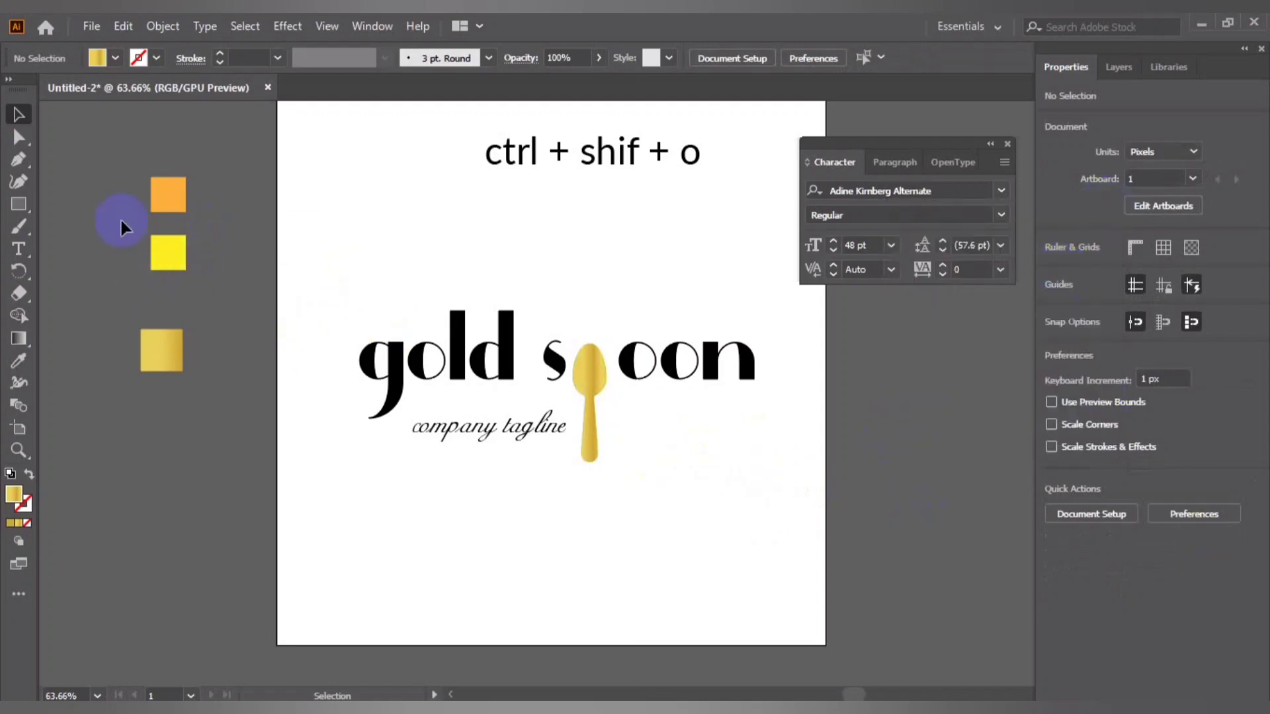
# - Delete the three colour sample squares and the shortcut caption text
pyautogui.moveTo(158, 276); pyautogui.dragTo(237, 383)
pyautogui.press('Delete')
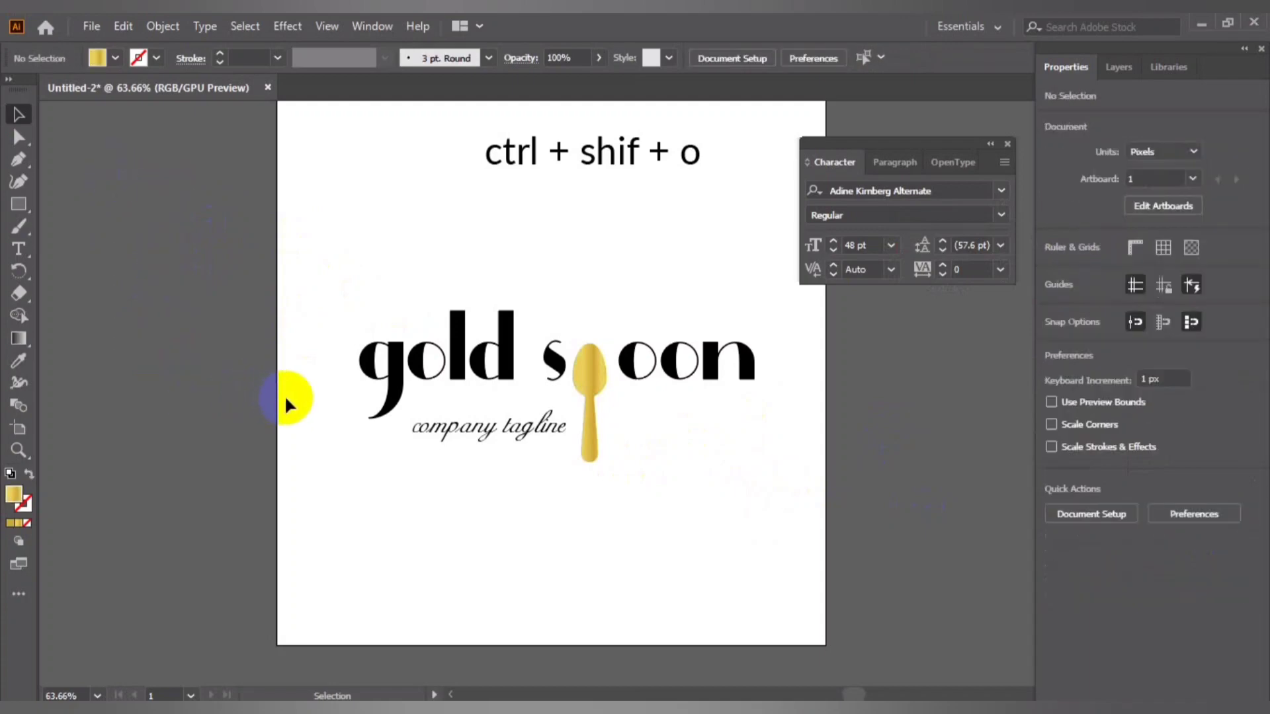
pyautogui.click(482, 337)
pyautogui.click(483, 159)
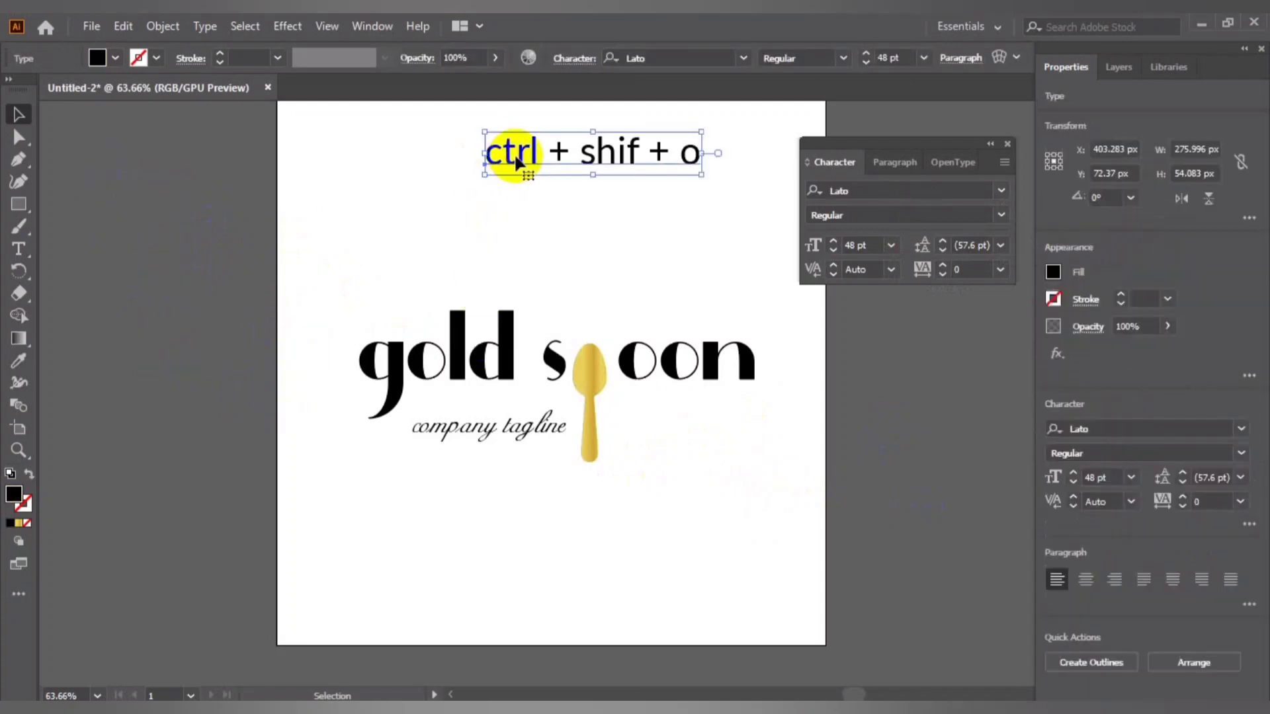
pyautogui.press('Delete')
# - Convert the tagline to outlines and fill it with the gold gradient
pyautogui.click(490, 435)
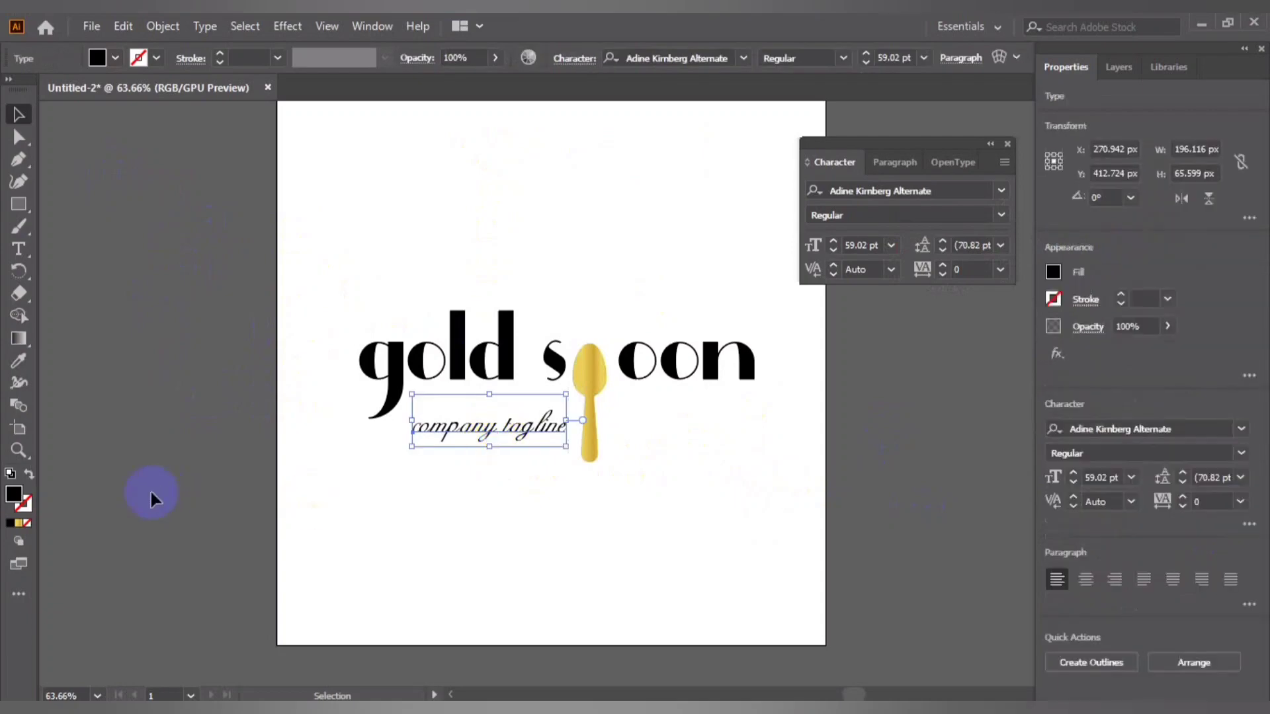
pyautogui.click(19, 524)
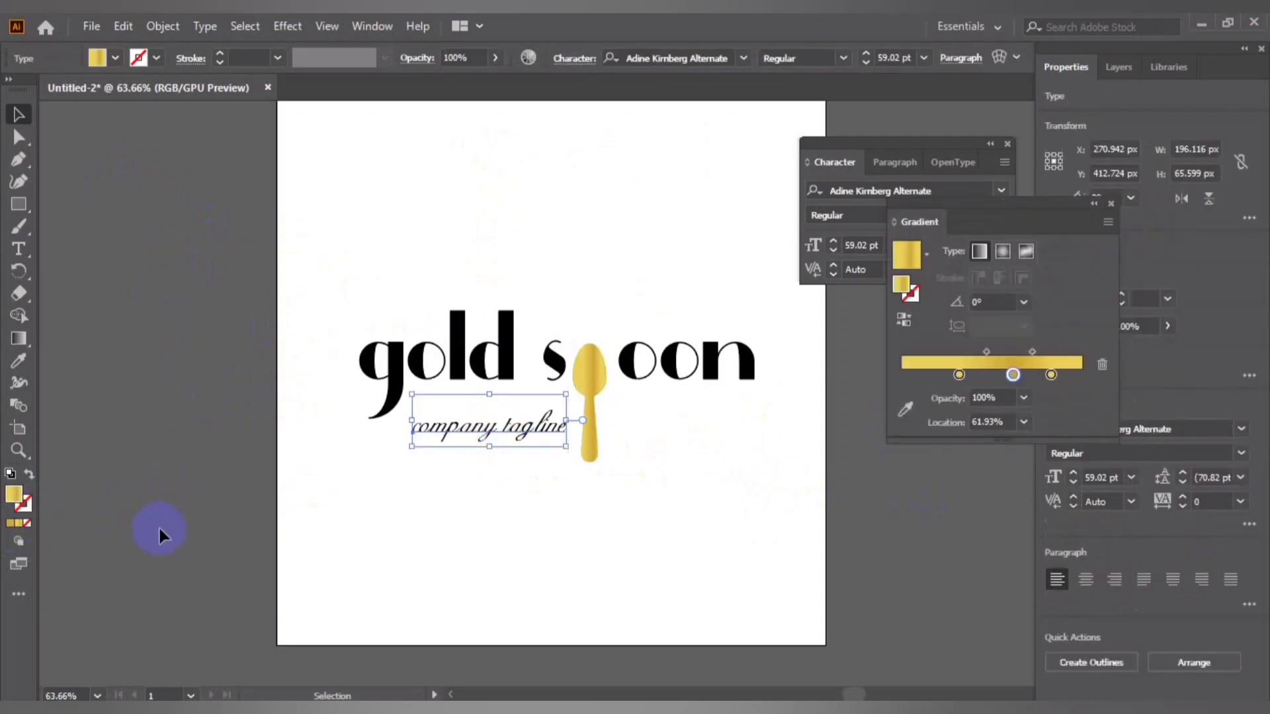
pyautogui.click(1111, 204)
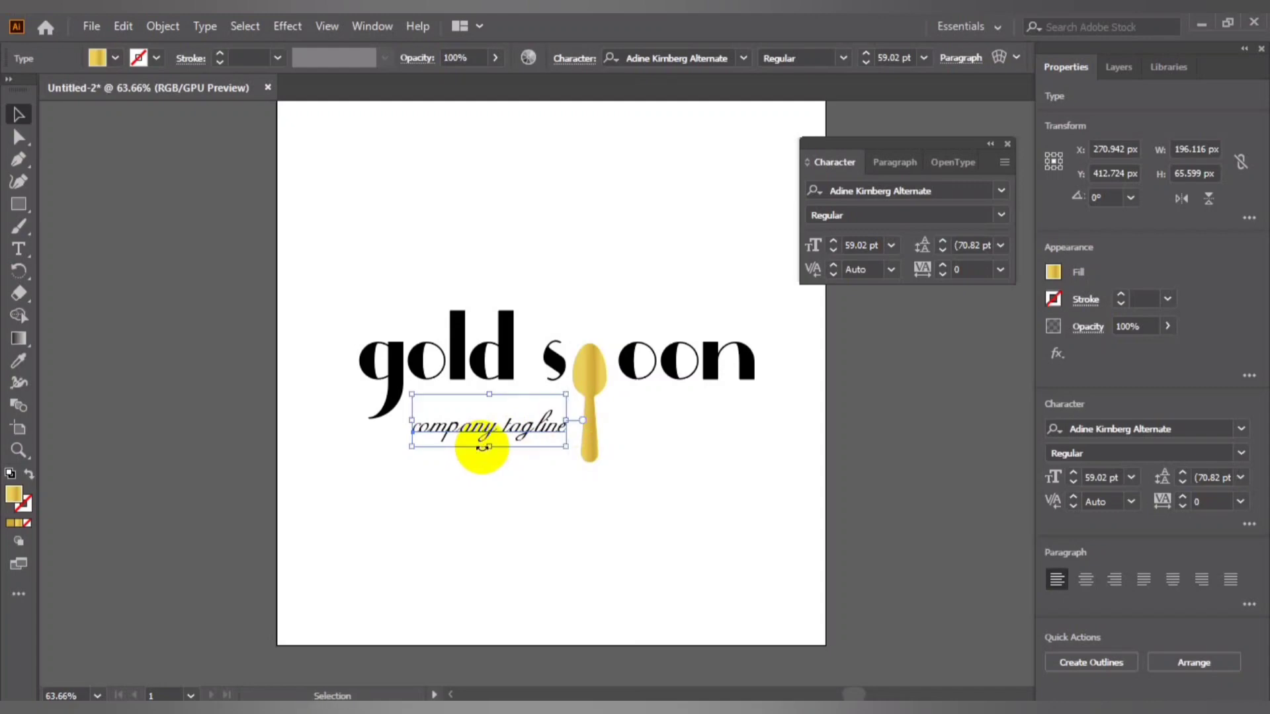
pyautogui.press('ctrl')
pyautogui.click(481, 444)
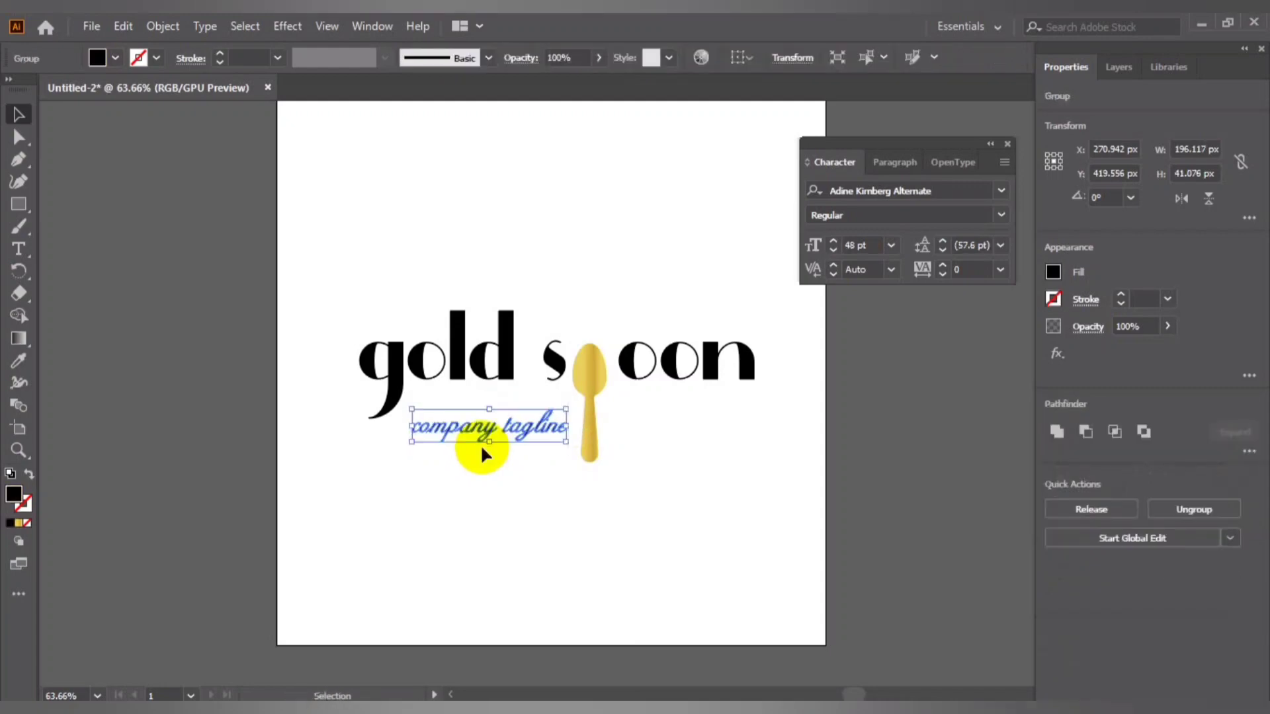
pyautogui.click(525, 461)
pyautogui.click(510, 430)
pyautogui.click(19, 523)
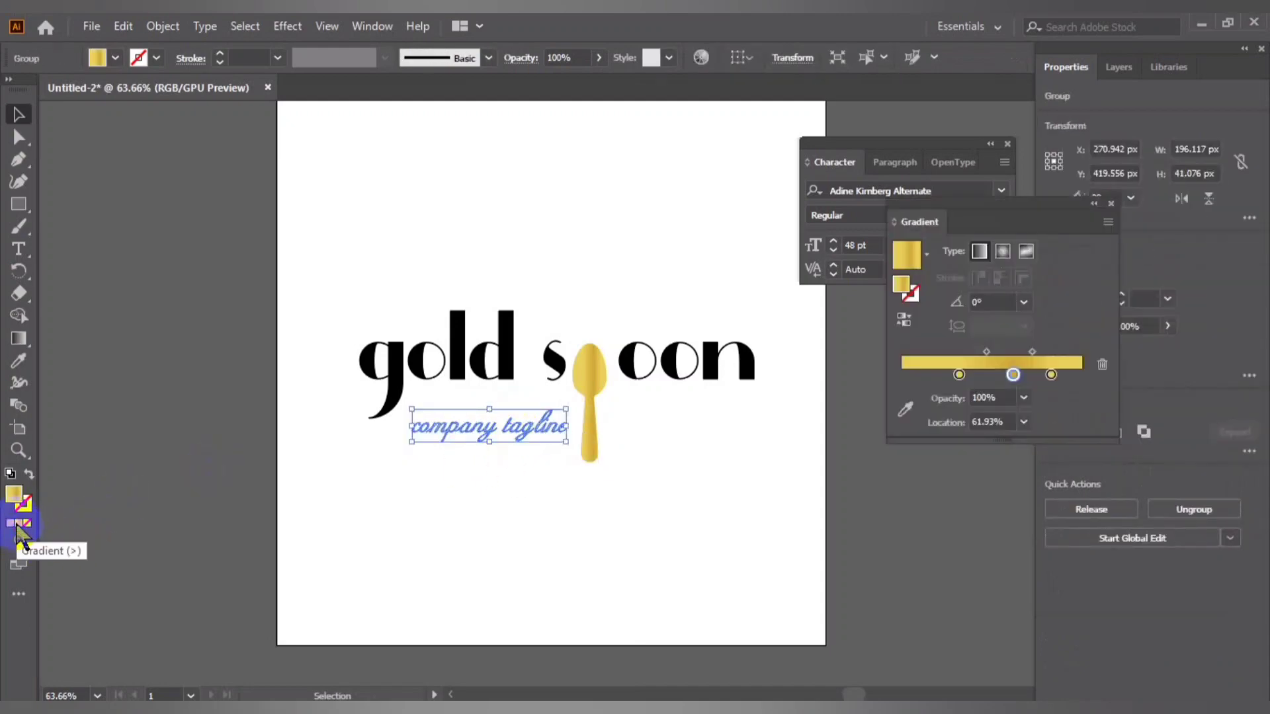
pyautogui.click(131, 505)
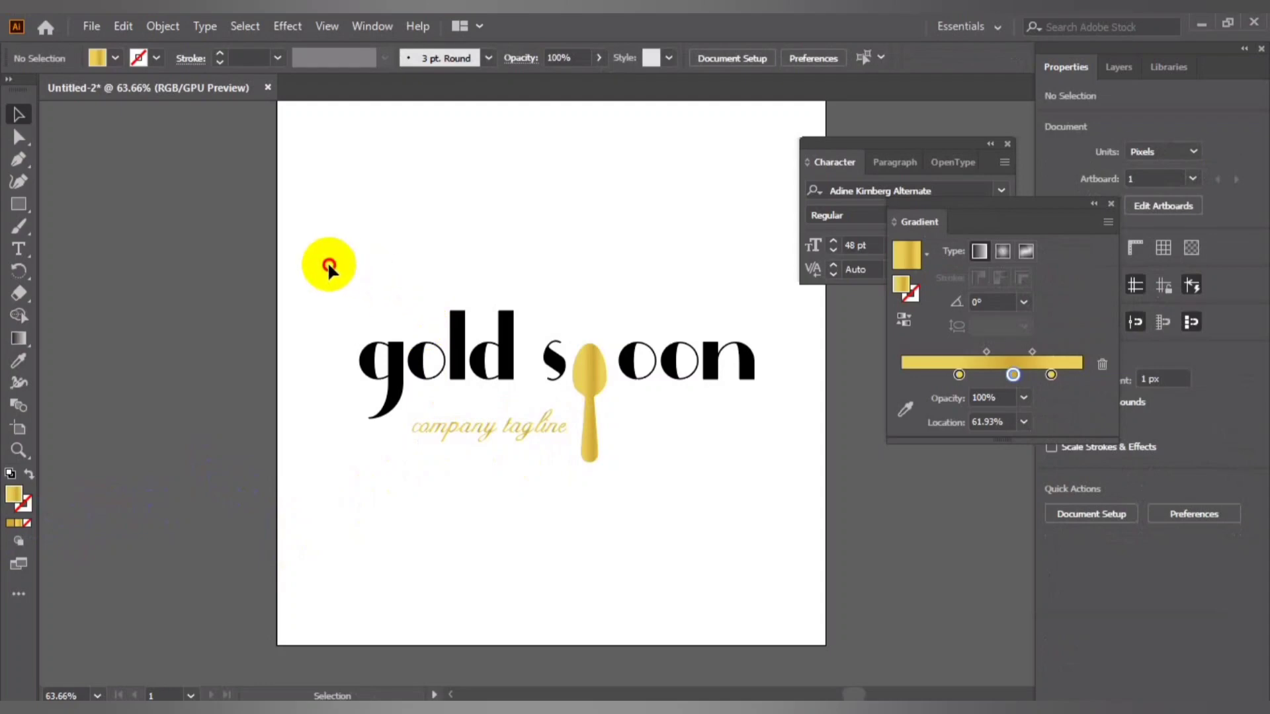
pyautogui.moveTo(328, 264); pyautogui.dragTo(764, 486)
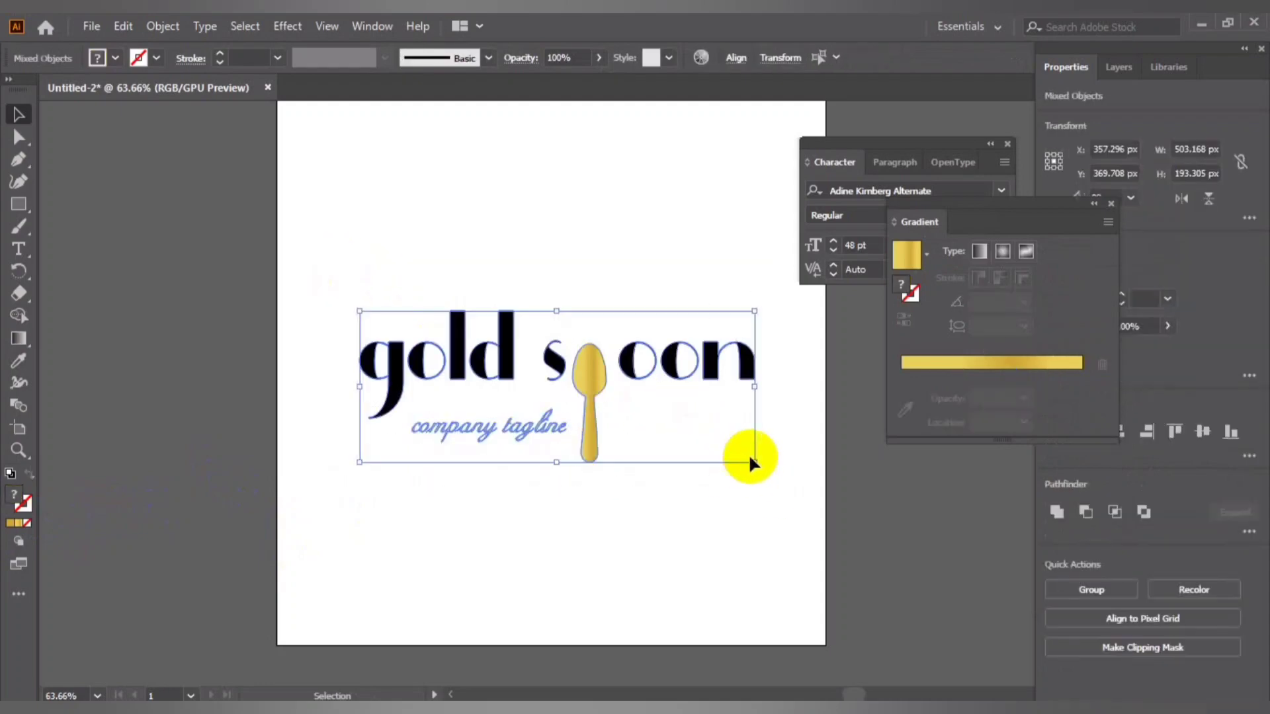
# - Group the wordmark, spoon and tagline into one logo
pyautogui.rightClick(584, 385)
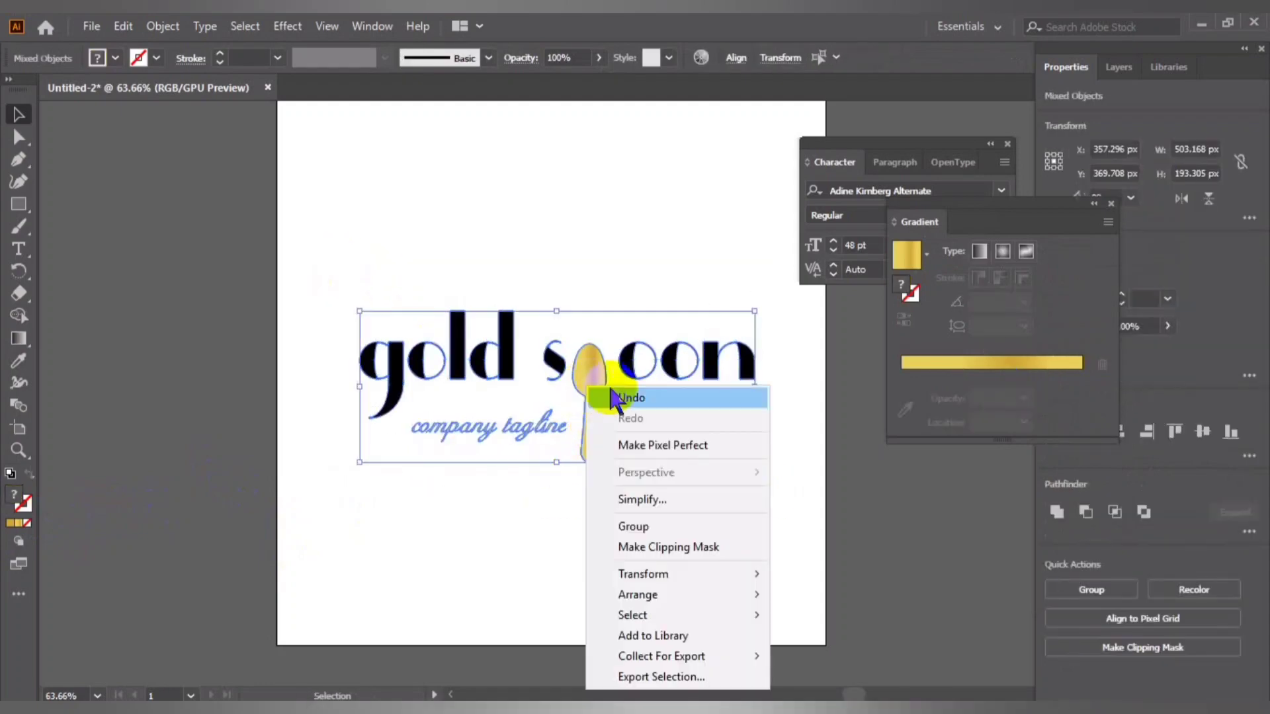
pyautogui.click(645, 526)
pyautogui.click(621, 496)
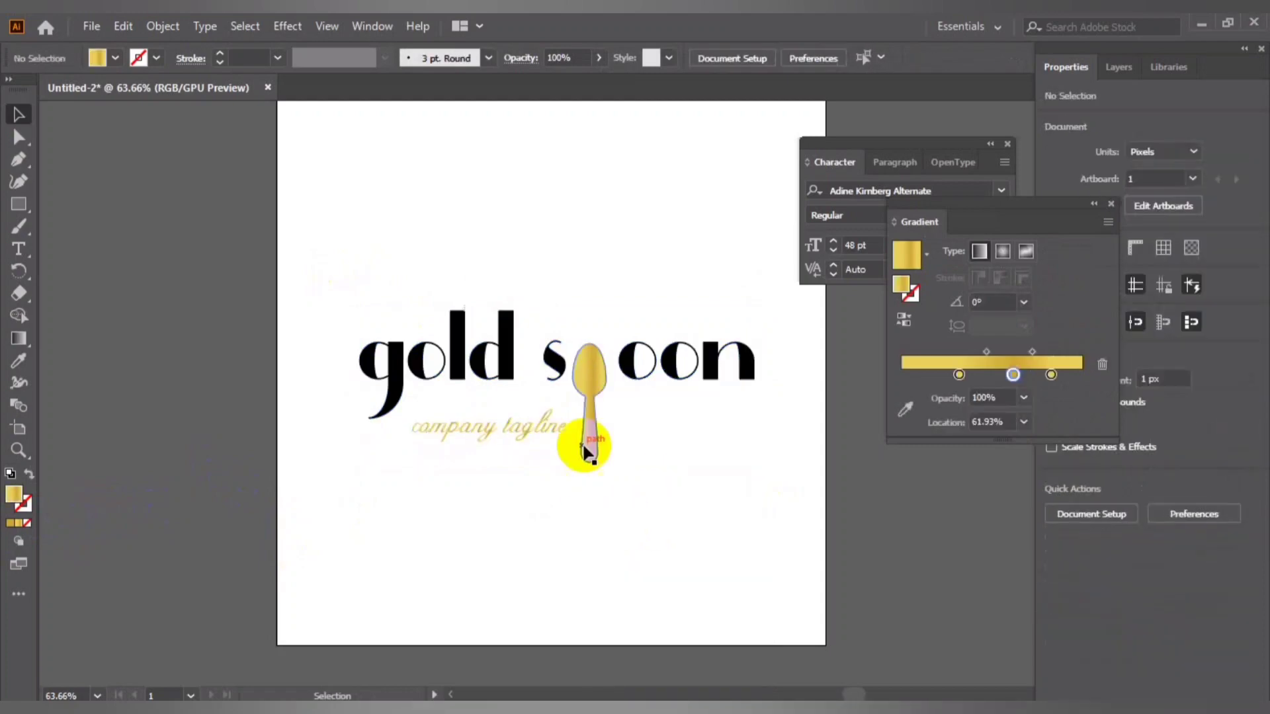
# - Move the logo group to the left of the artboard
pyautogui.moveTo(544, 379); pyautogui.dragTo(266, 357)
pyautogui.click(547, 524)
pyautogui.hscroll(-5, 547, 524)
pyautogui.click(590, 359)
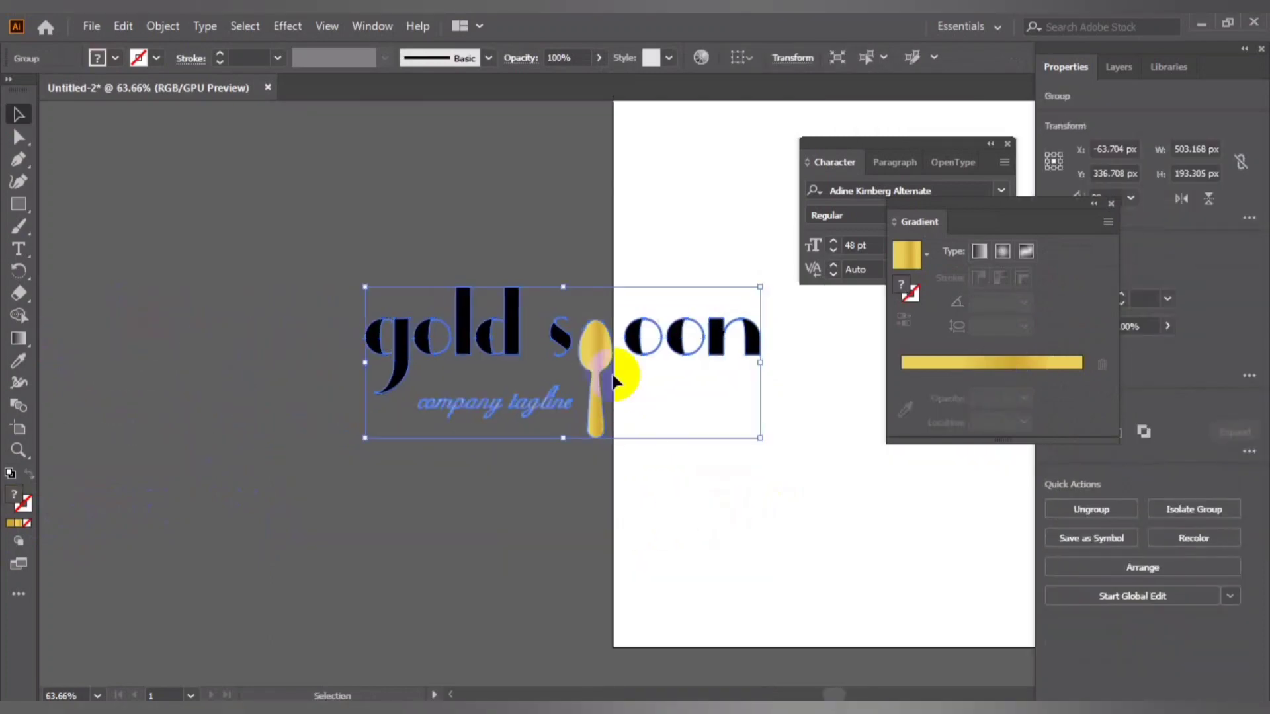
pyautogui.moveTo(591, 359); pyautogui.dragTo(397, 357)
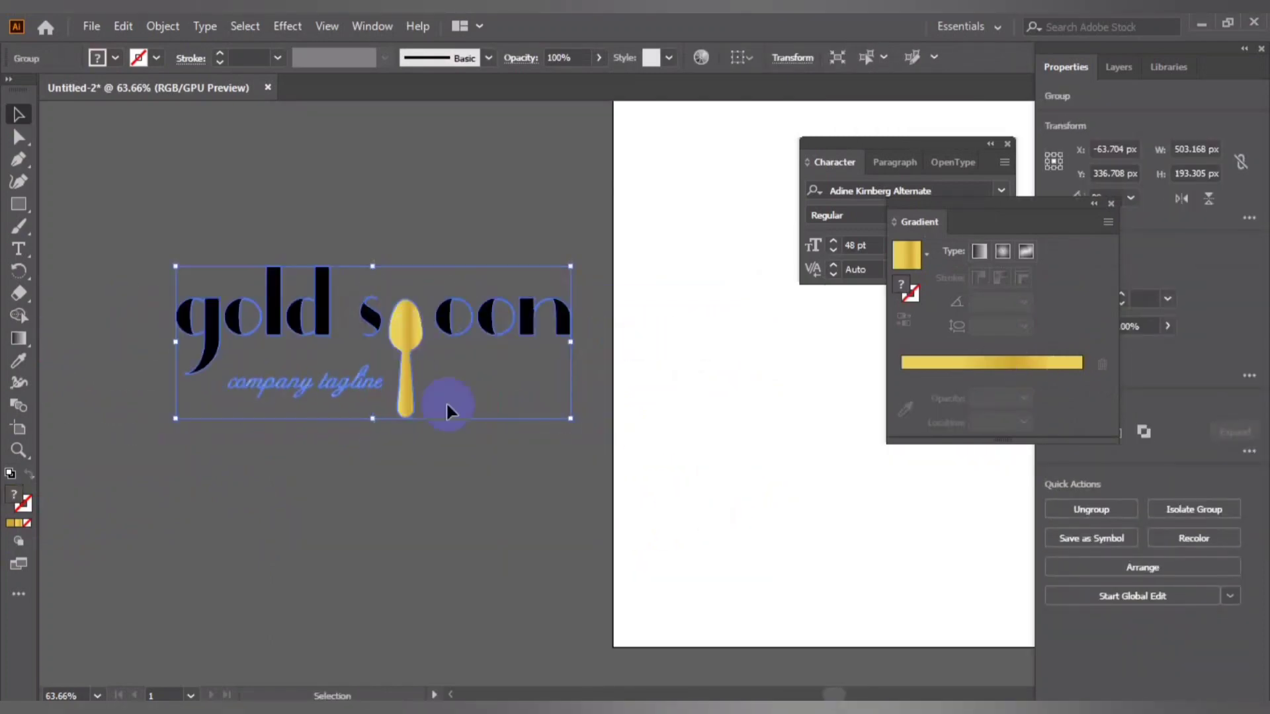
pyautogui.click(438, 532)
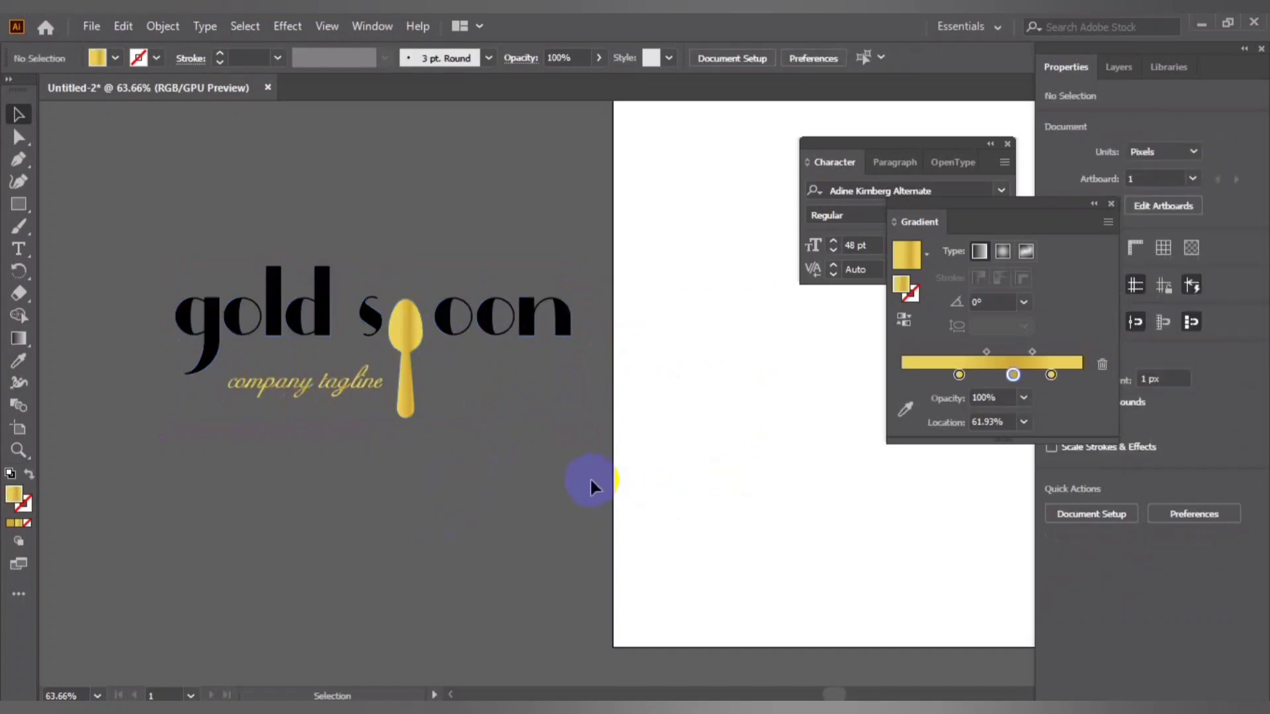
# - Close the Gradient and Character panels and nudge the logo slightly further left
pyautogui.moveTo(608, 413); pyautogui.dragTo(539, 410)
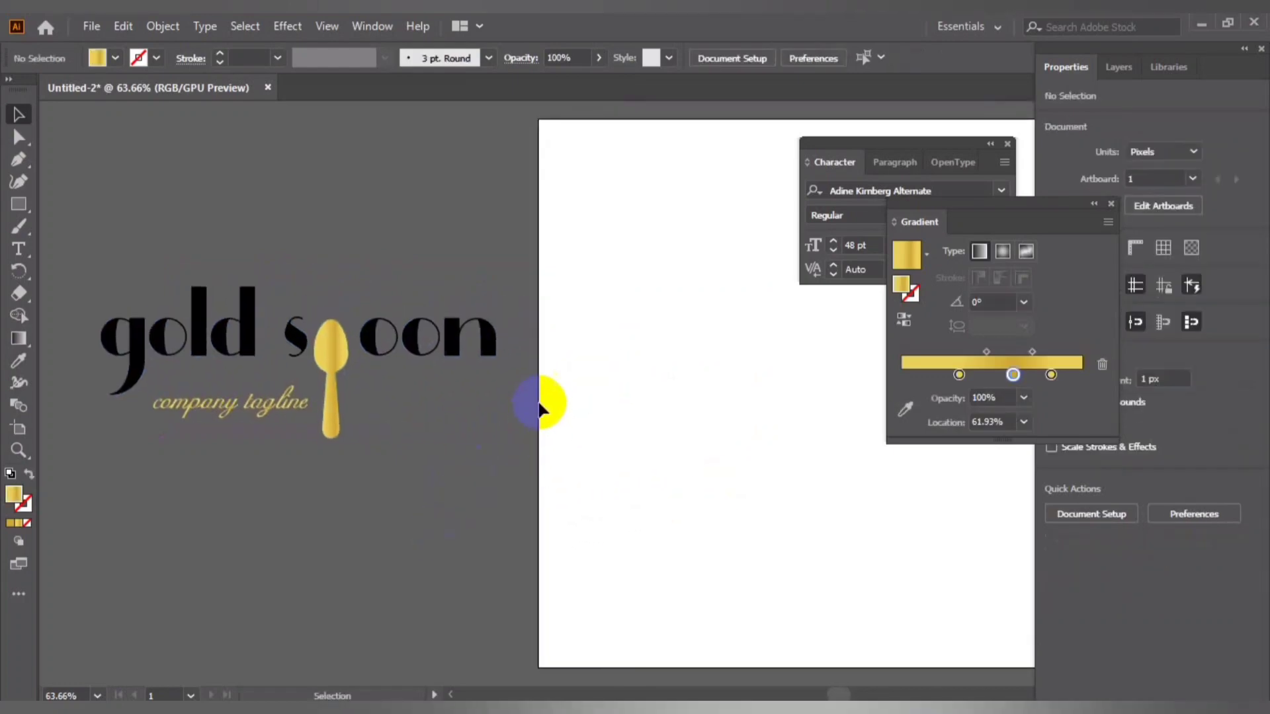
pyautogui.click(1111, 203)
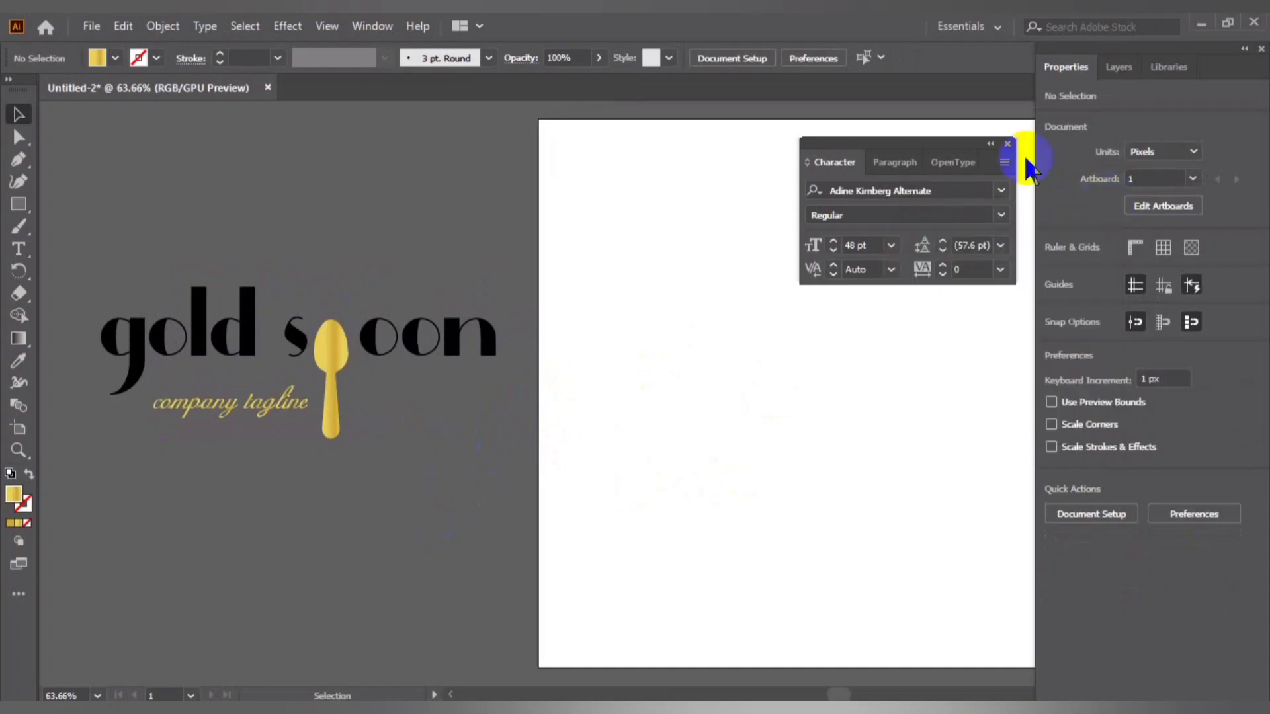
pyautogui.click(1007, 143)
pyautogui.moveTo(596, 452); pyautogui.dragTo(538, 390)
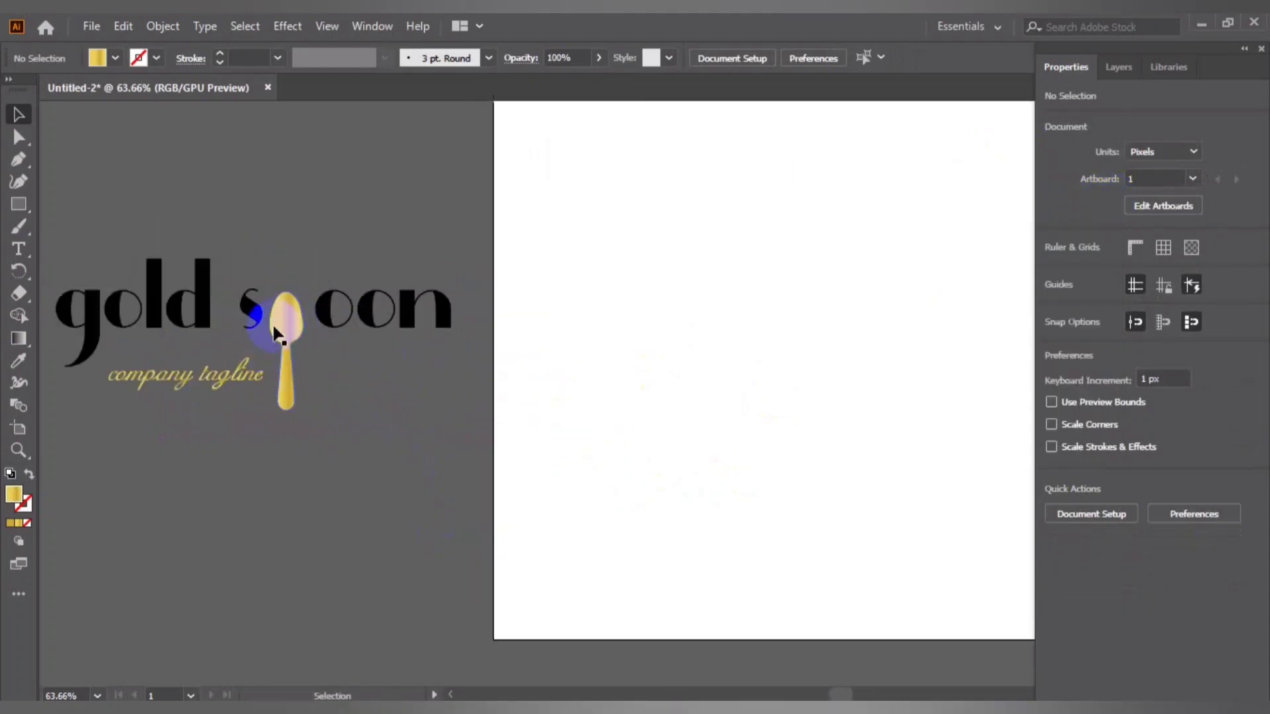
pyautogui.moveTo(356, 417)
pyautogui.mouseDown()
pyautogui.moveTo(422, 432)
pyautogui.moveTo(506, 405)
pyautogui.mouseUp()
pyautogui.moveTo(483, 345); pyautogui.dragTo(423, 340)
pyautogui.click(300, 447)
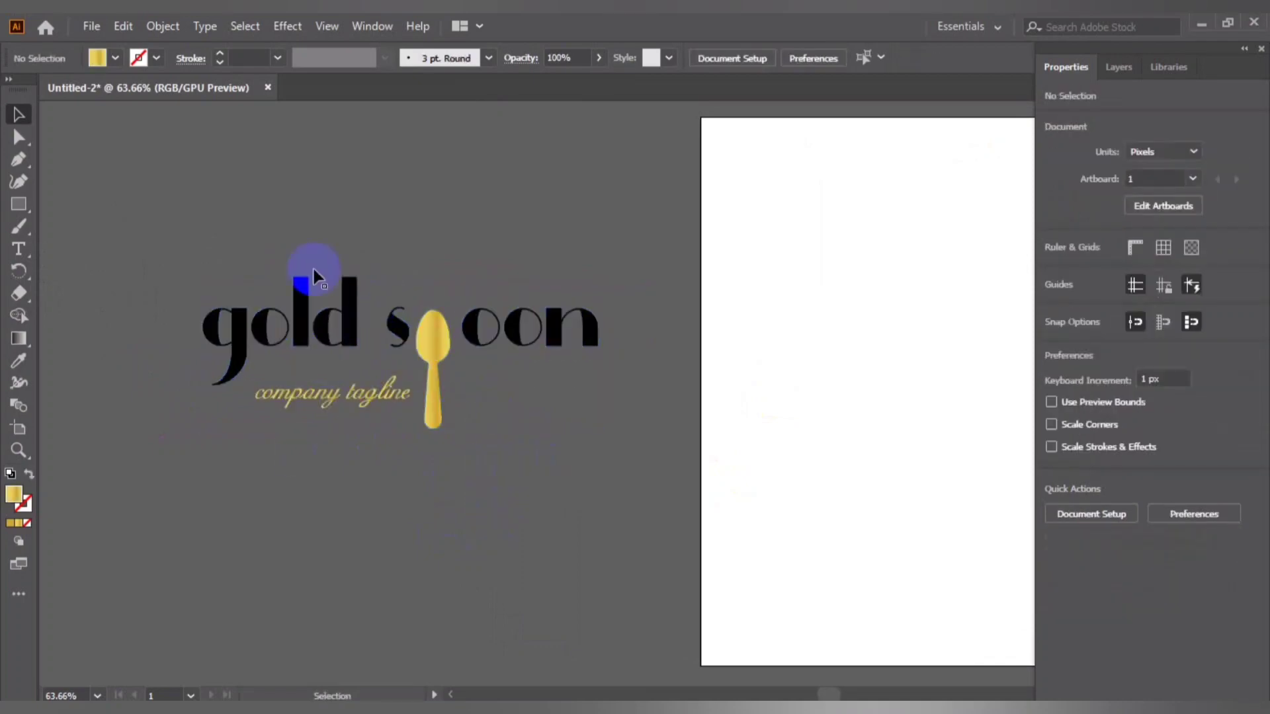